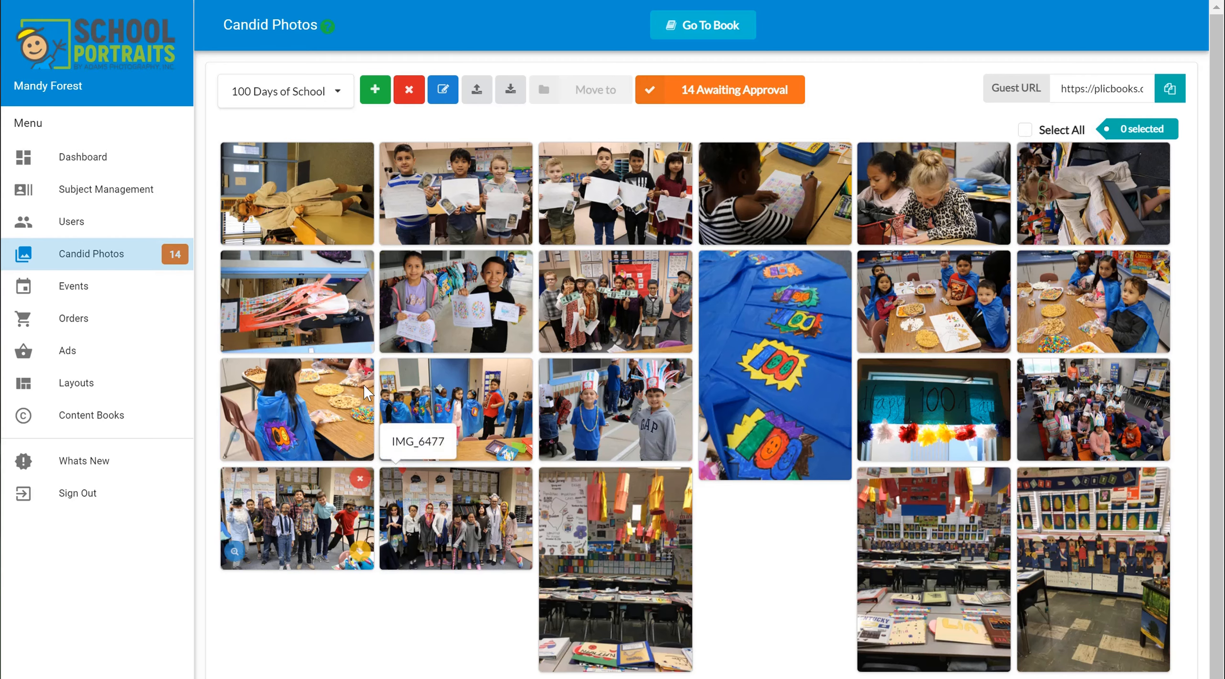
mouse_move(364, 385)
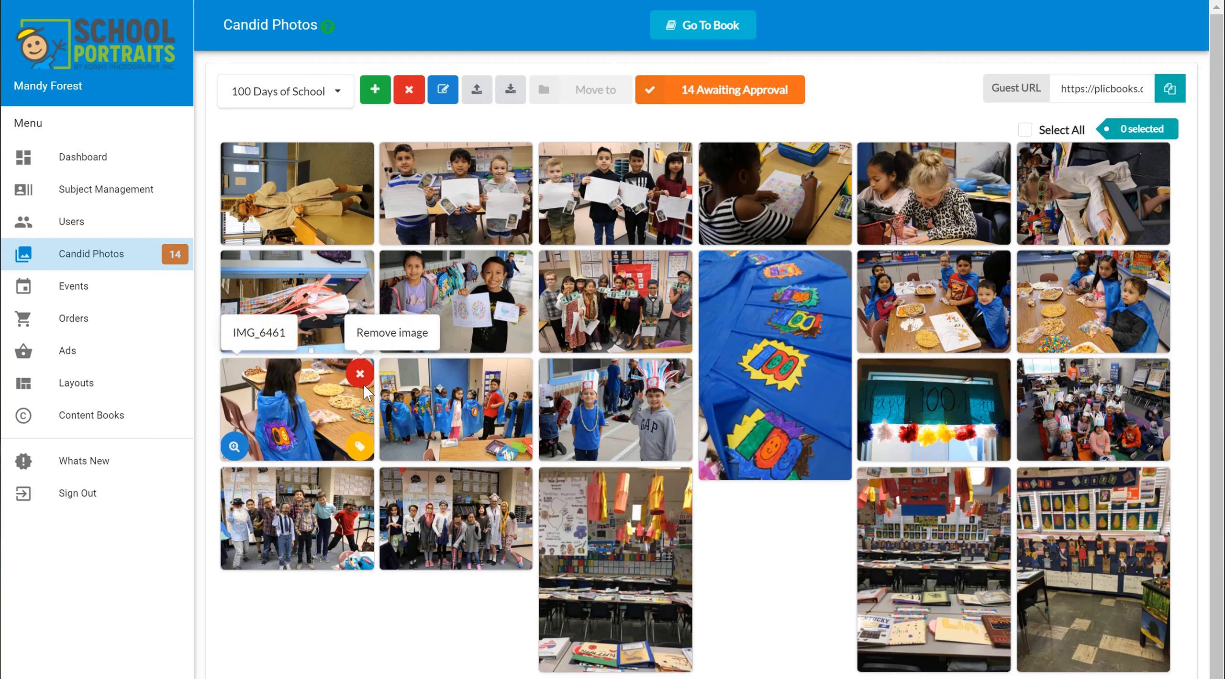
left_click(293, 99)
scroll(306, 241, "down", 4)
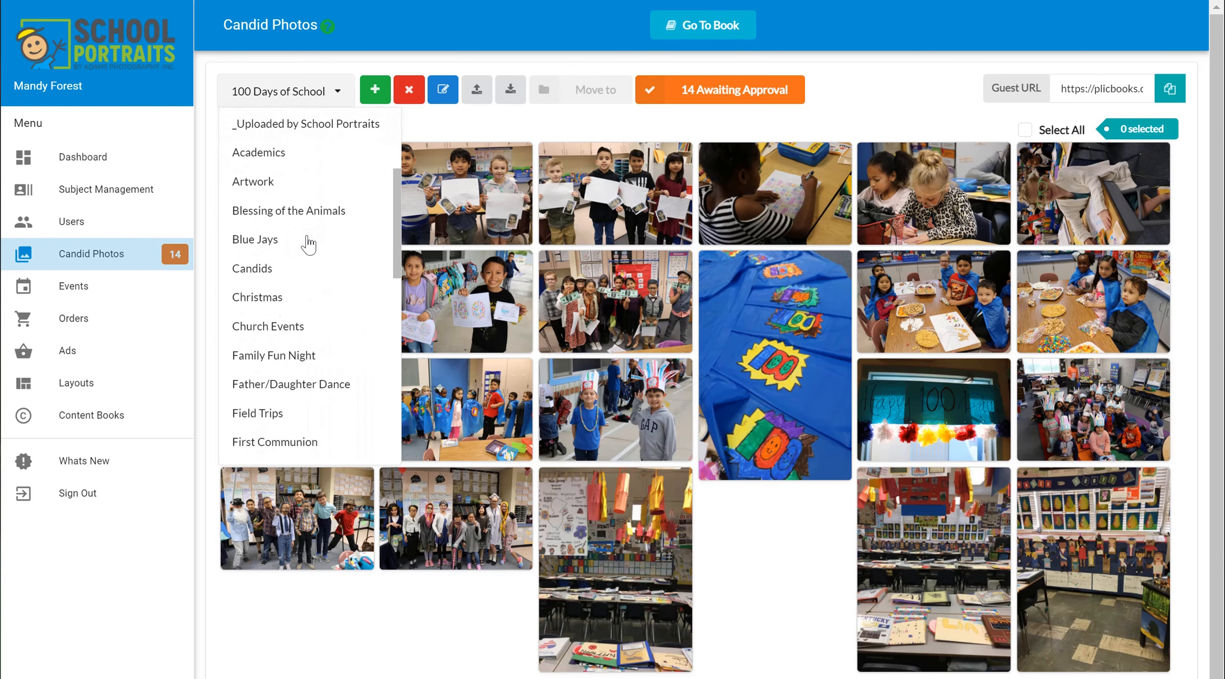
scroll(306, 241, "up", 4)
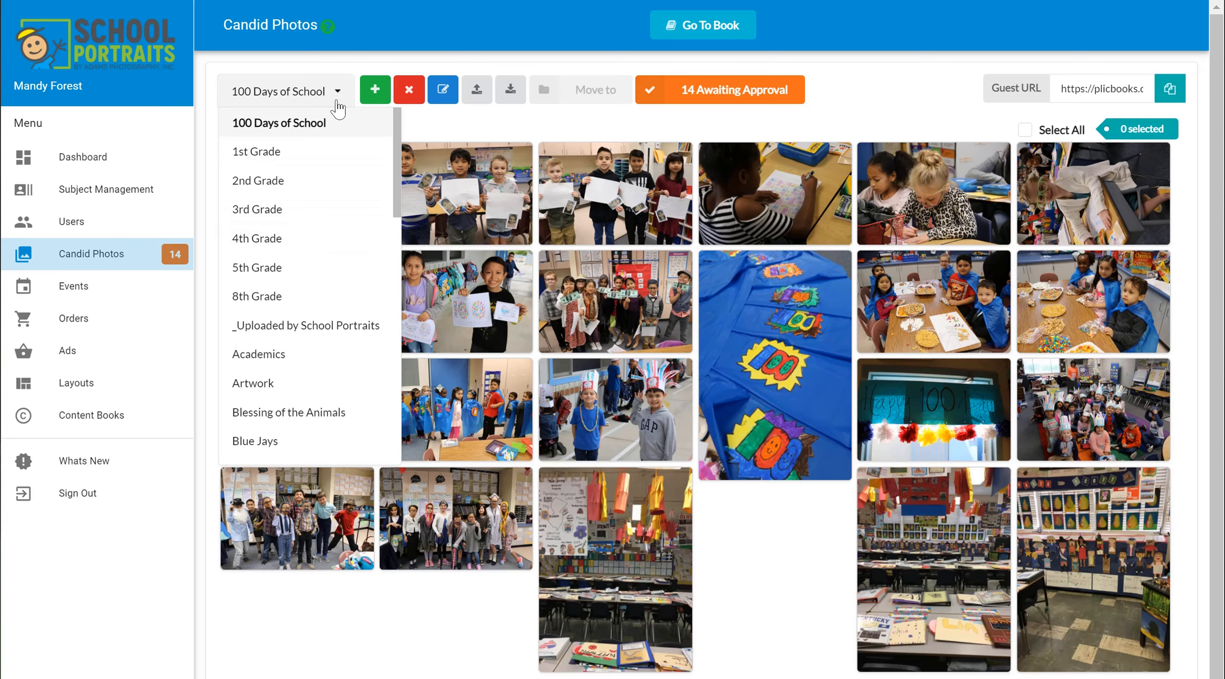
Create a new candid photo album named Test
left_click(376, 89)
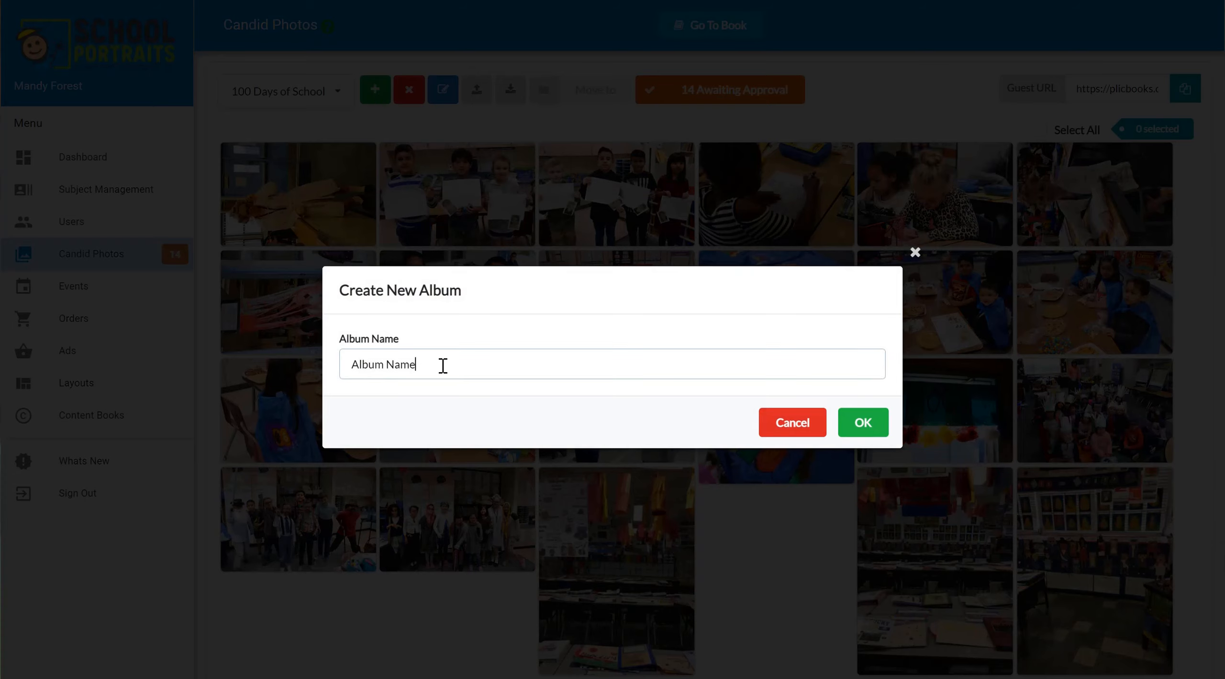
left_click_drag(443, 365, 335, 354)
type("Test")
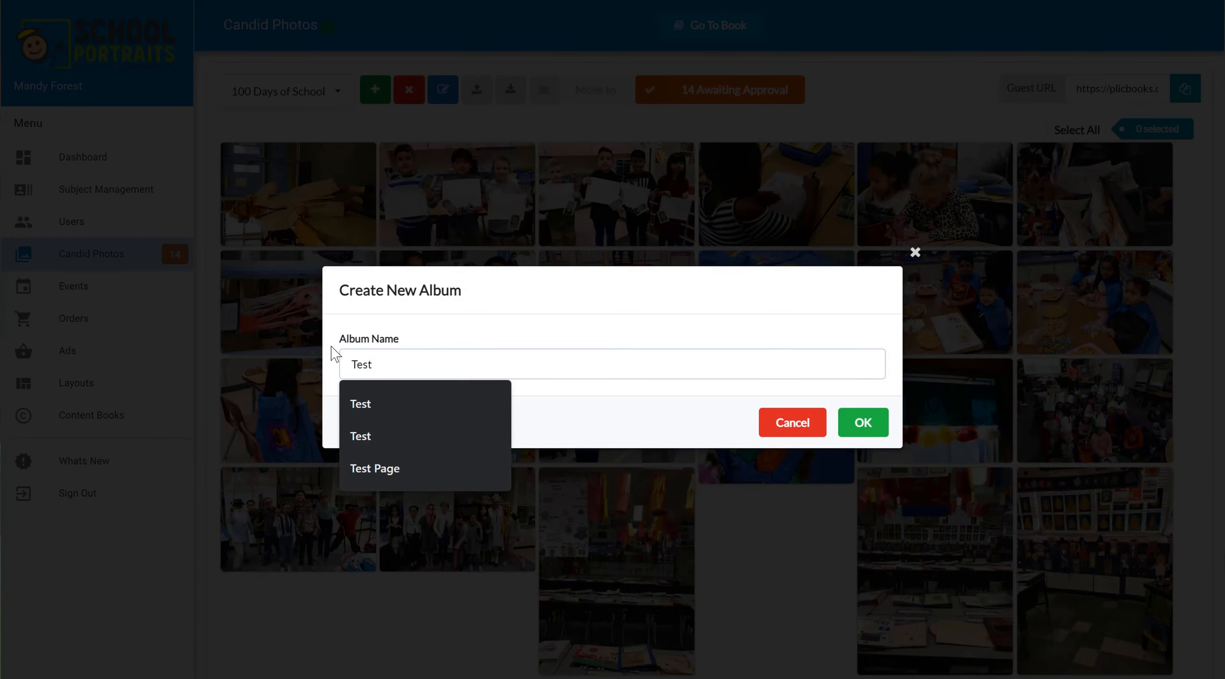
left_click(864, 423)
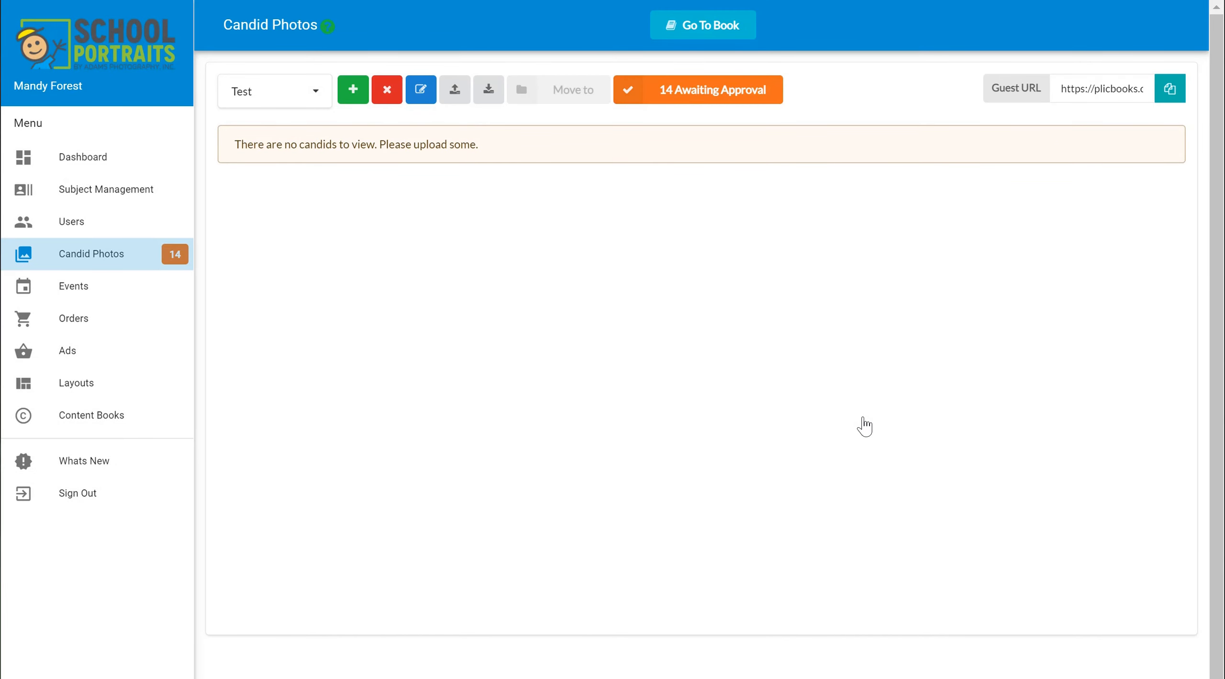
Choose the Demo Photos folder from the desktop as the upload source for the Test album and allow its files to be read
left_click(455, 90)
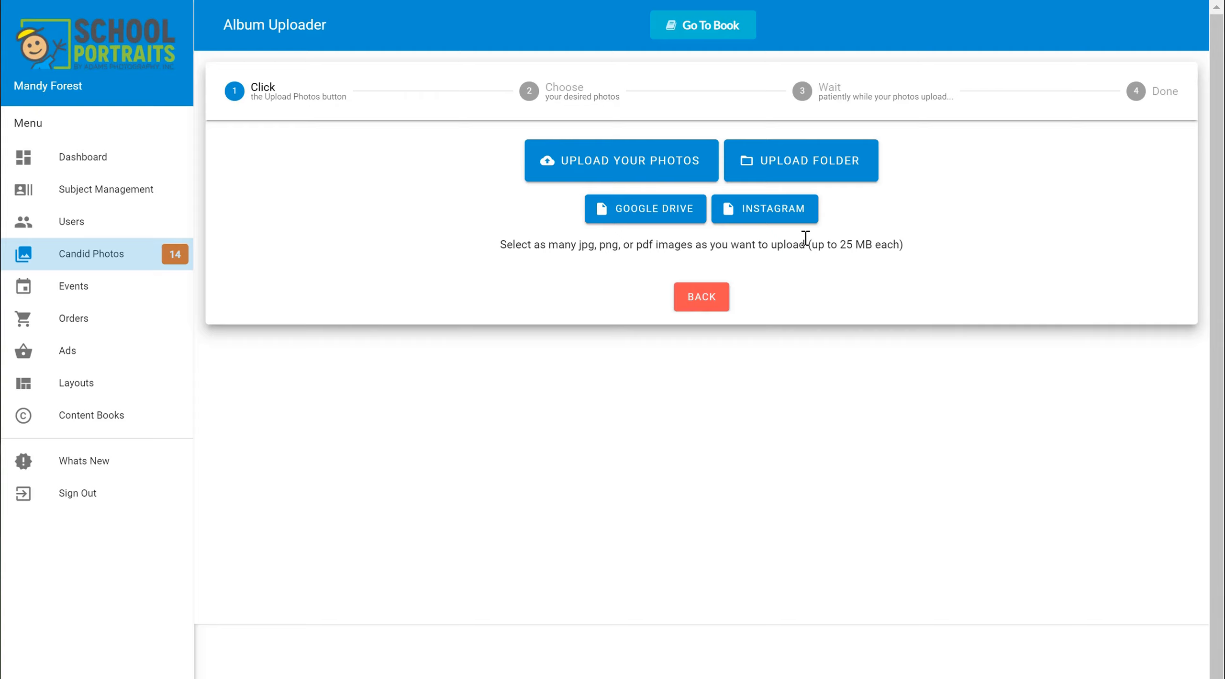
left_click(796, 163)
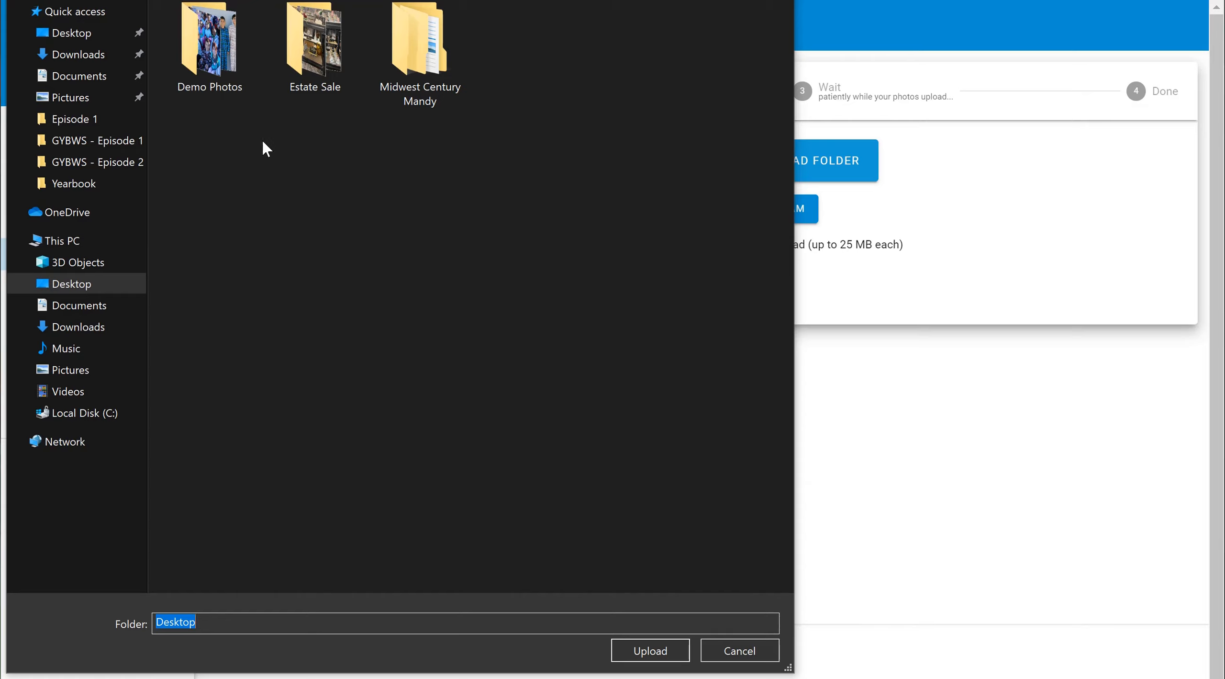
left_click(213, 63)
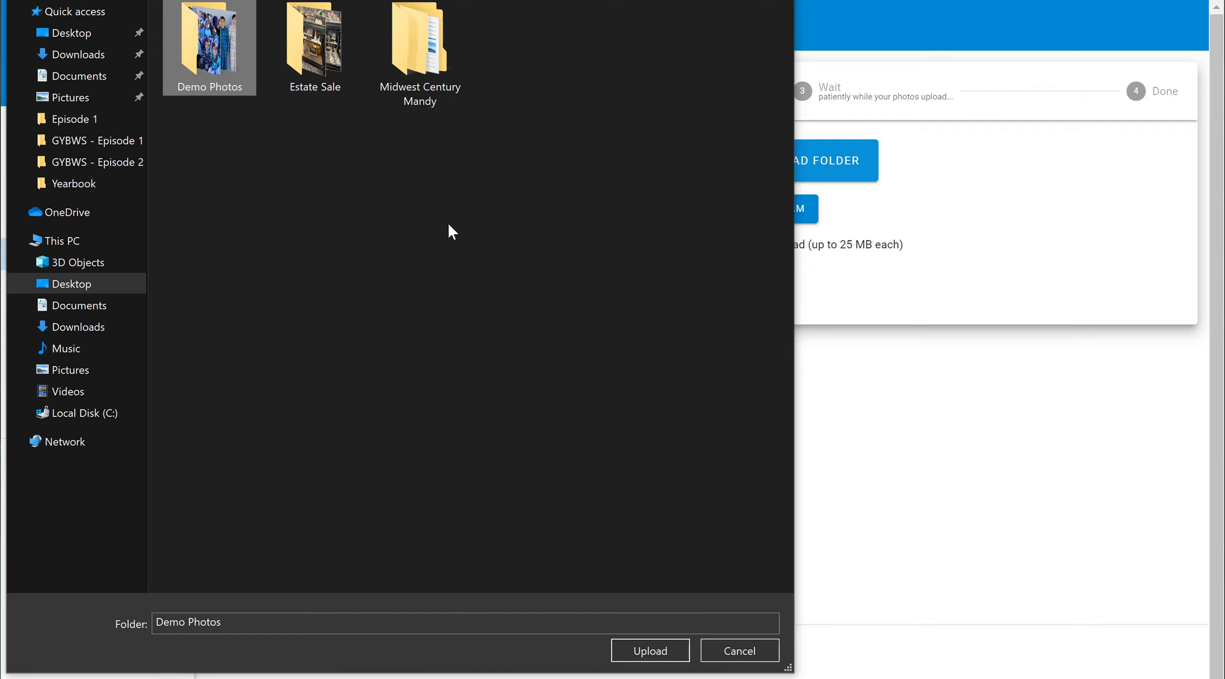
left_click(659, 654)
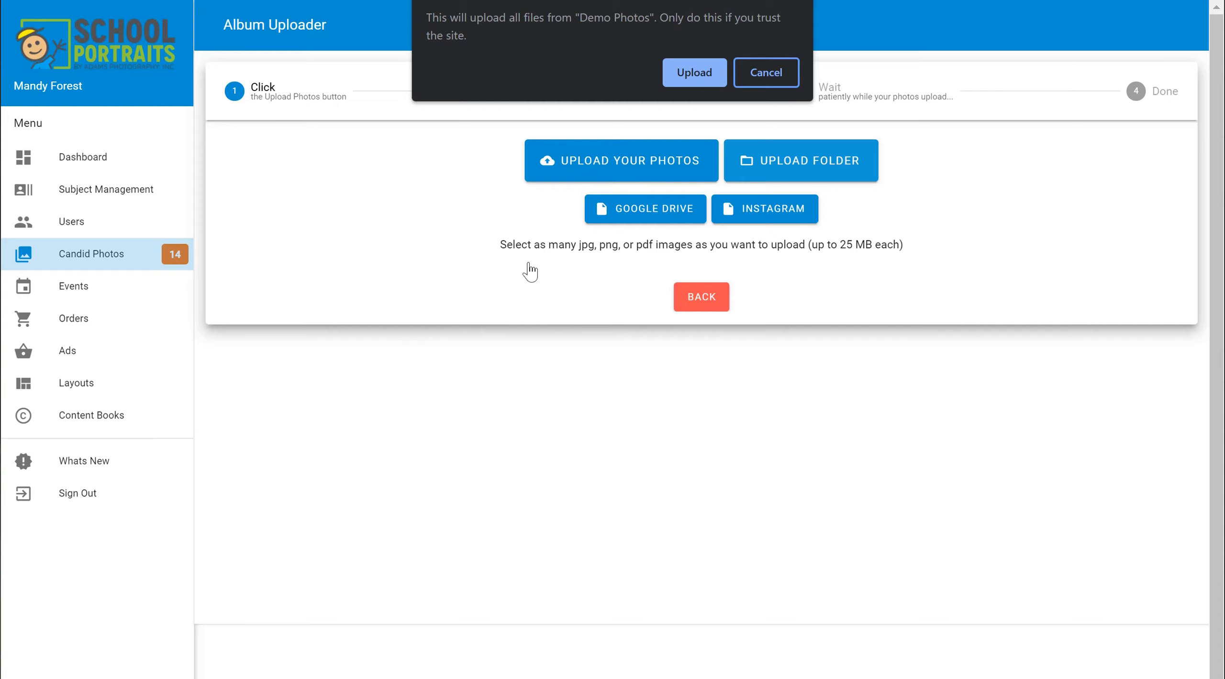
left_click(694, 72)
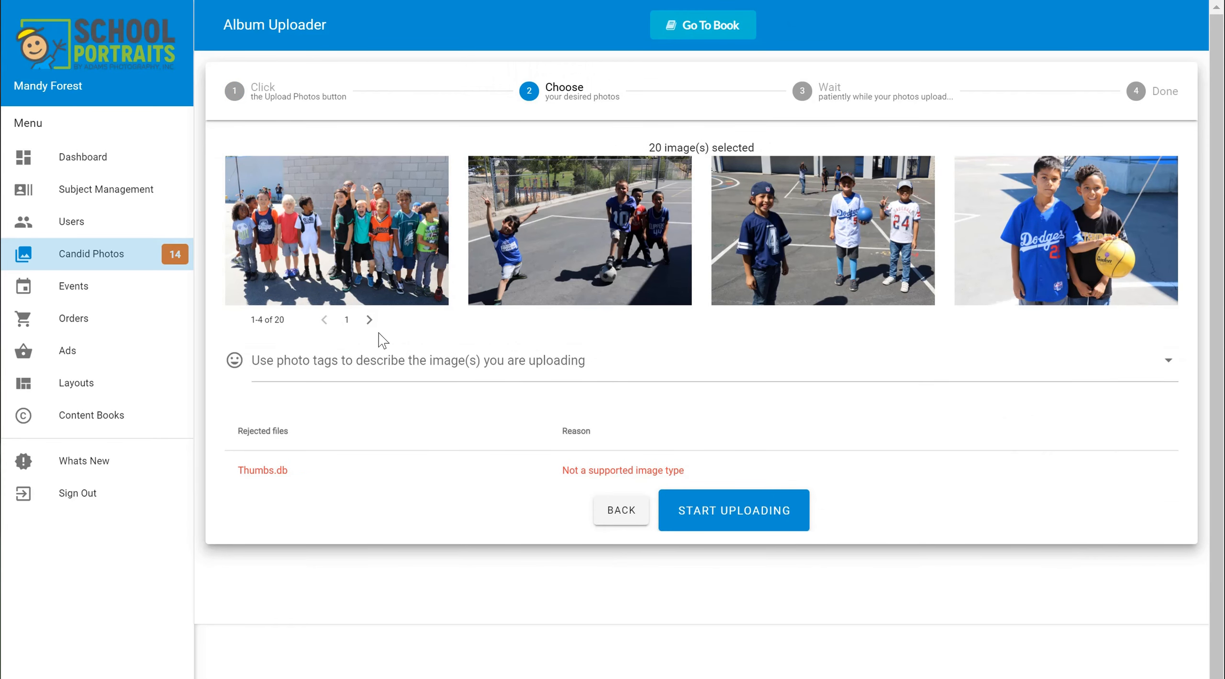
Review the previews of the chosen images through to the last page and start uploading them to the Test album
left_click(369, 319)
left_click(369, 319)
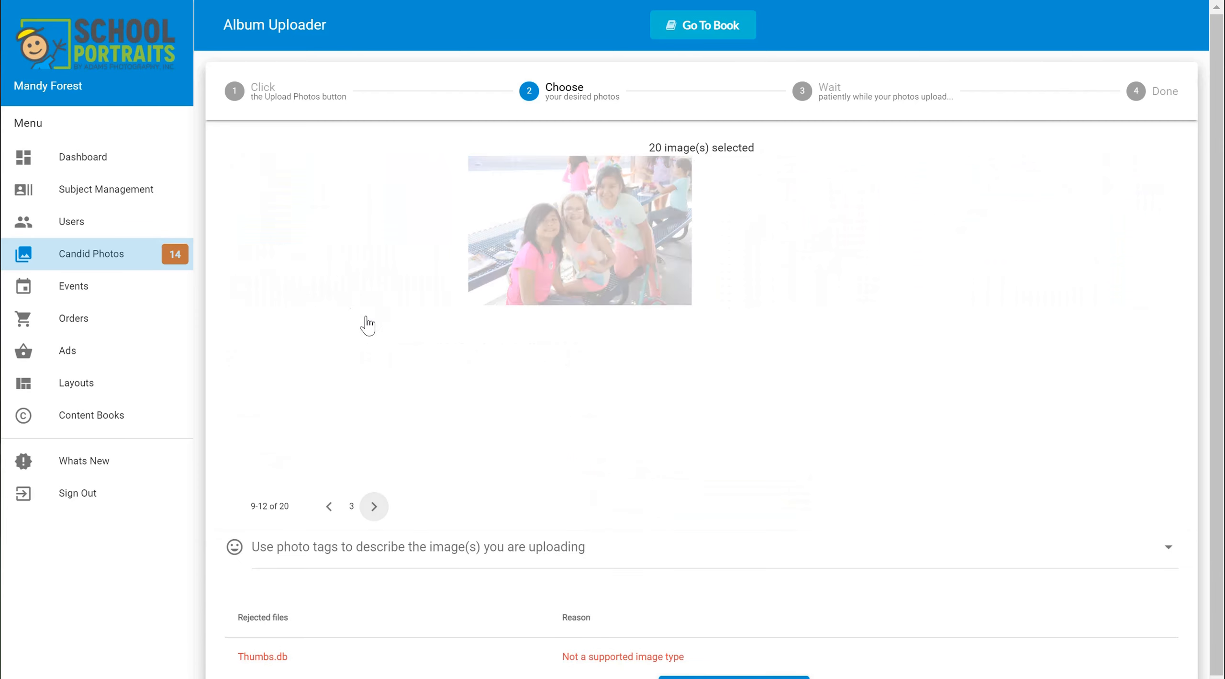
left_click(375, 506)
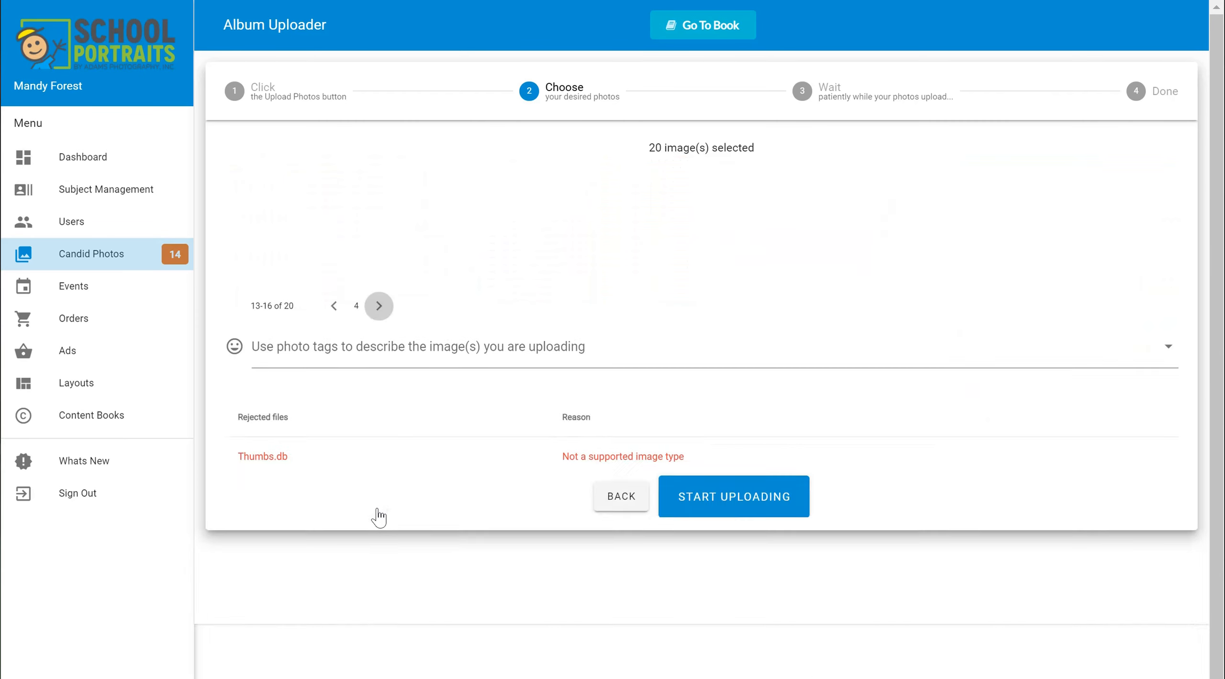
left_click(376, 507)
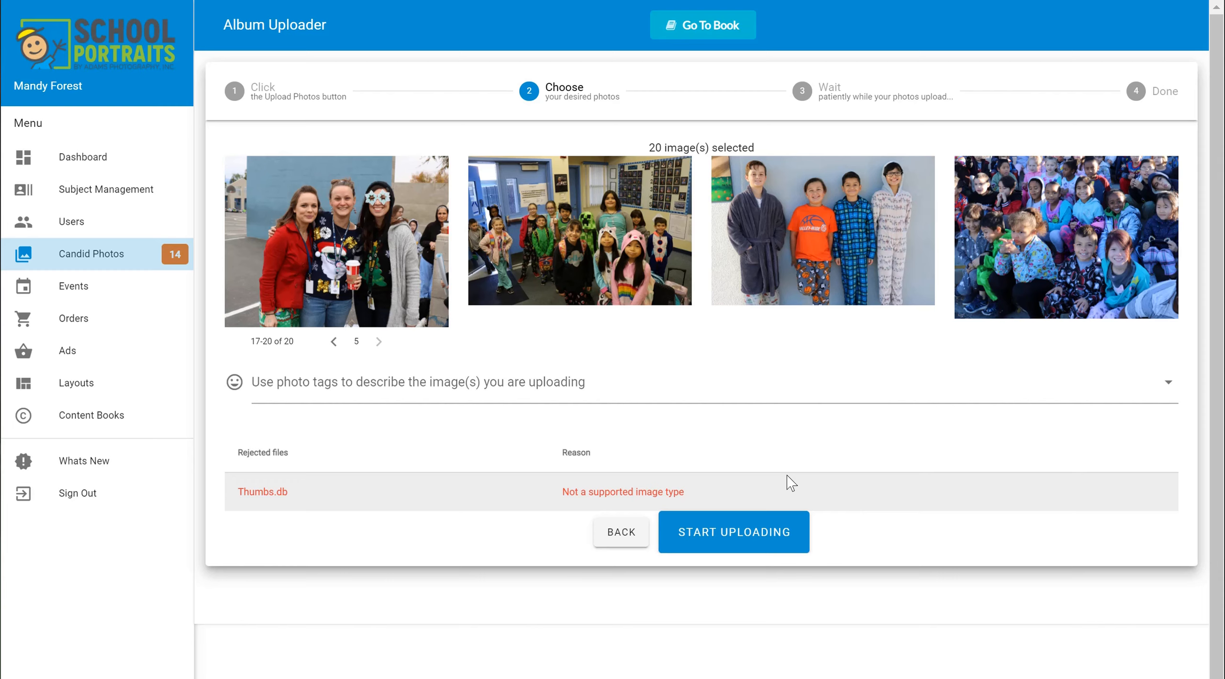
left_click(729, 537)
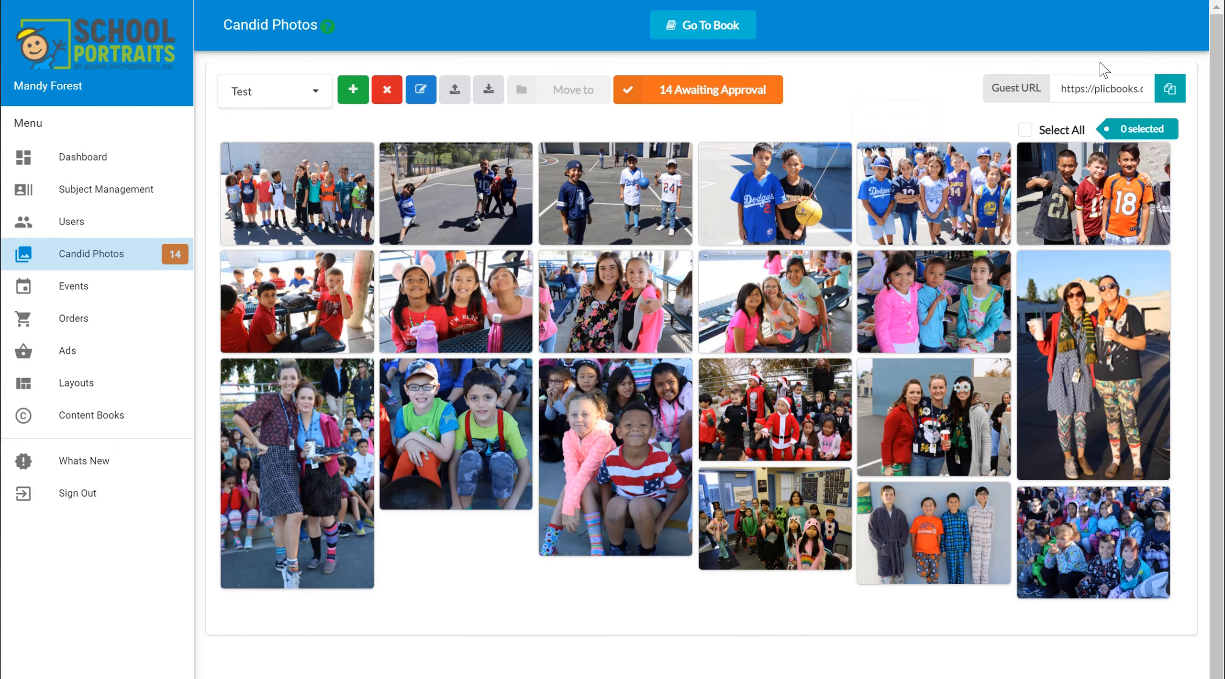
Copy the guest URL for candid photo uploads and open the candids awaiting approval
left_click(1171, 89)
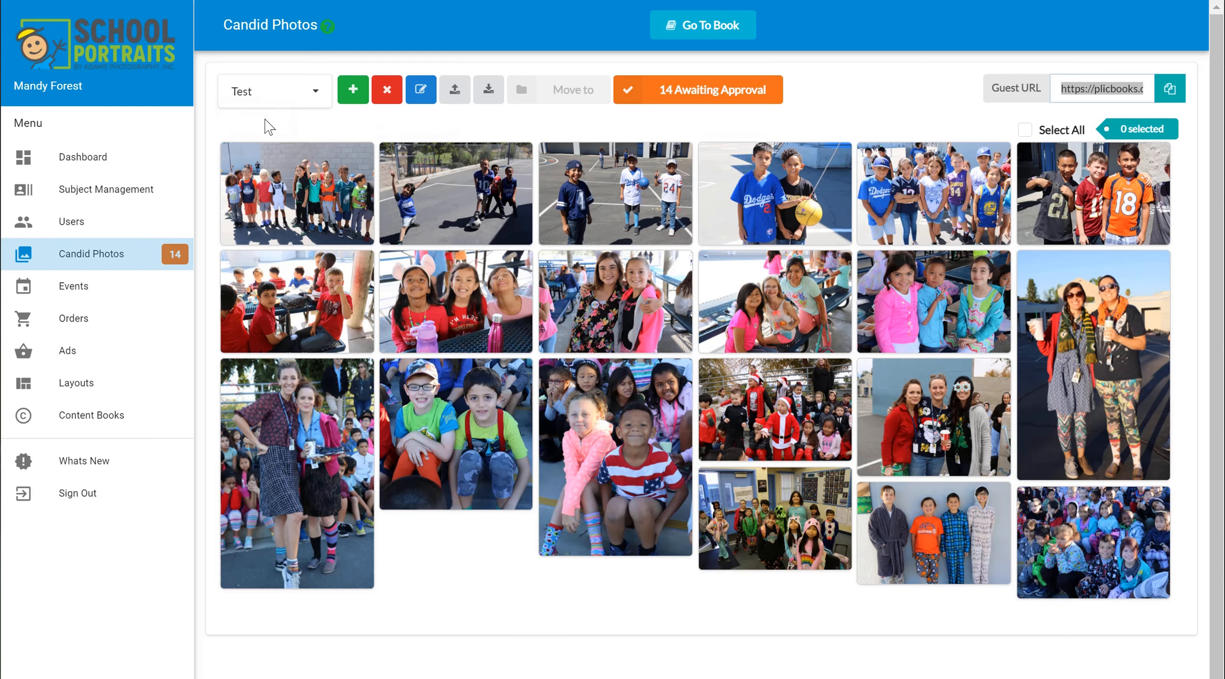
mouse_move(1037, 100)
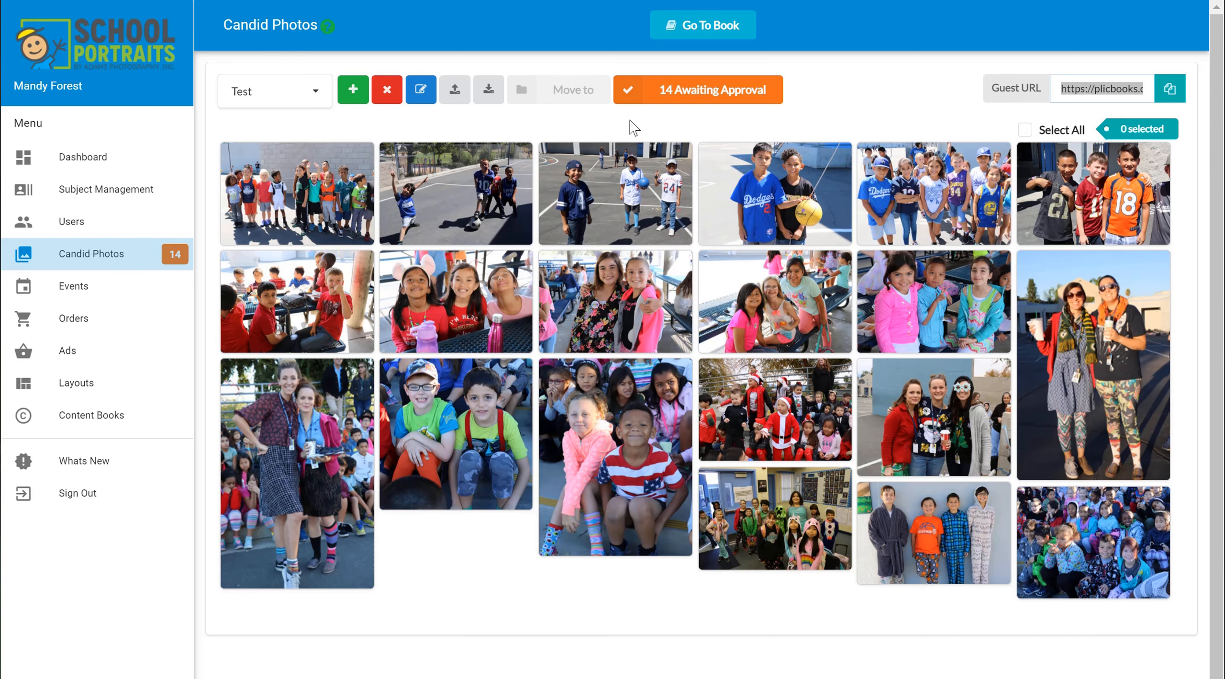
left_click(705, 91)
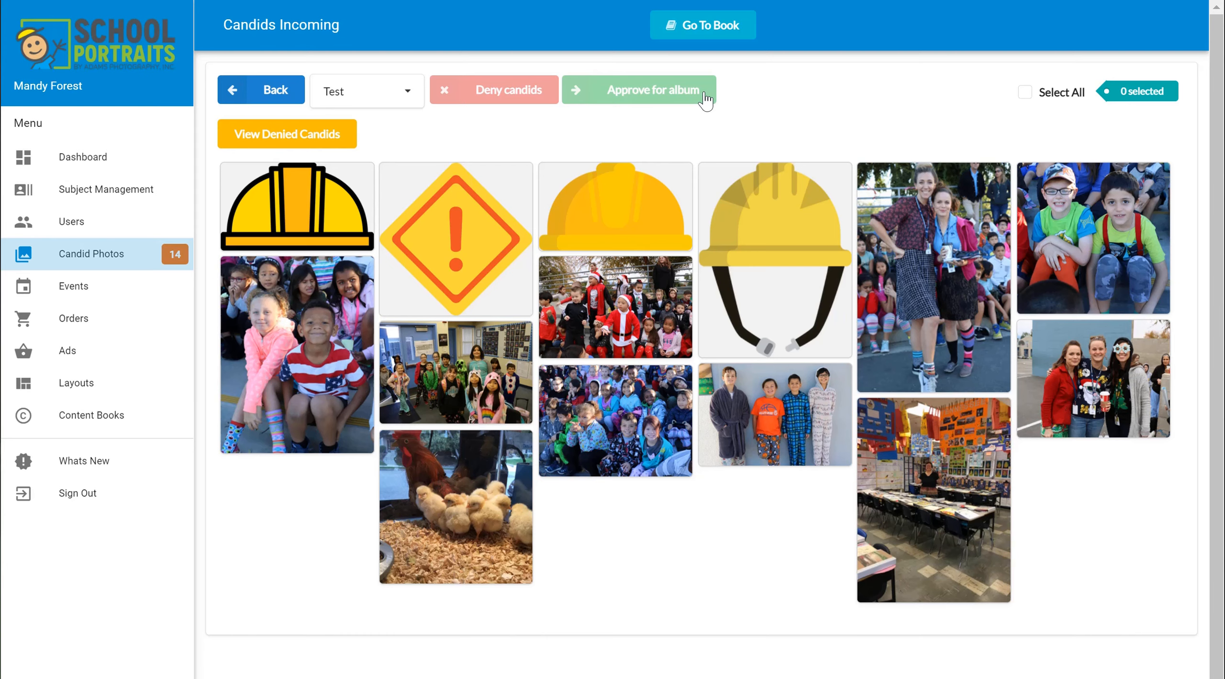
left_click(359, 178)
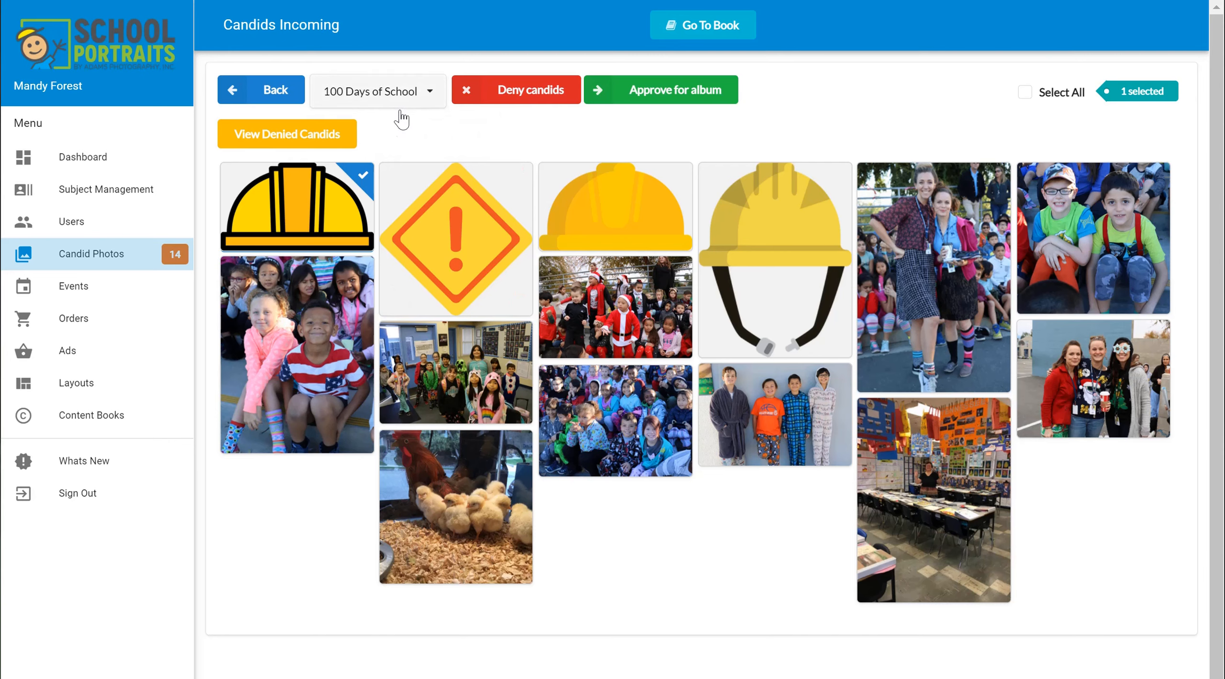
left_click(310, 335)
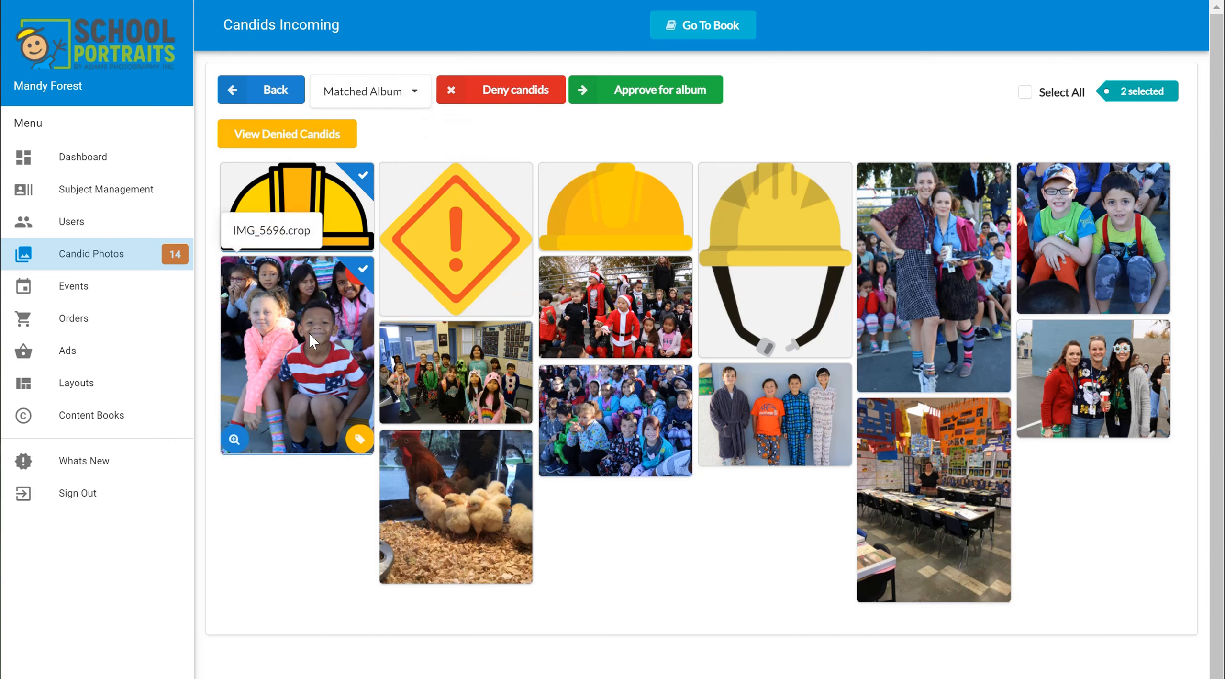
left_click(431, 349)
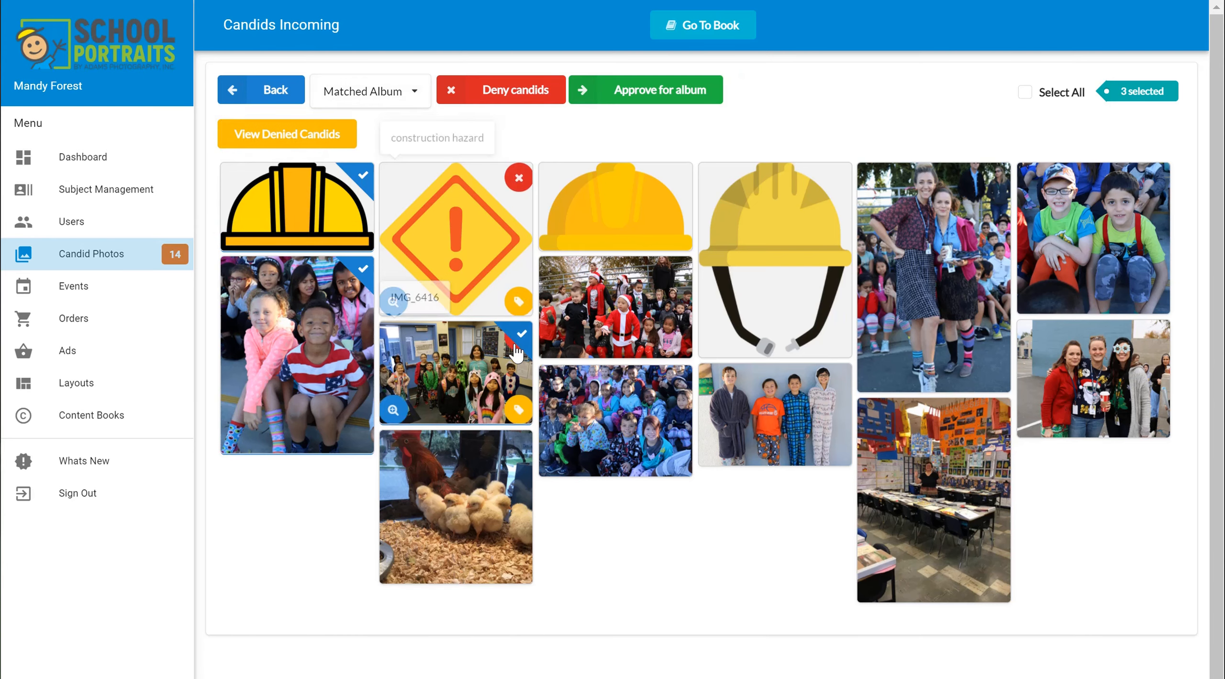
left_click(578, 314)
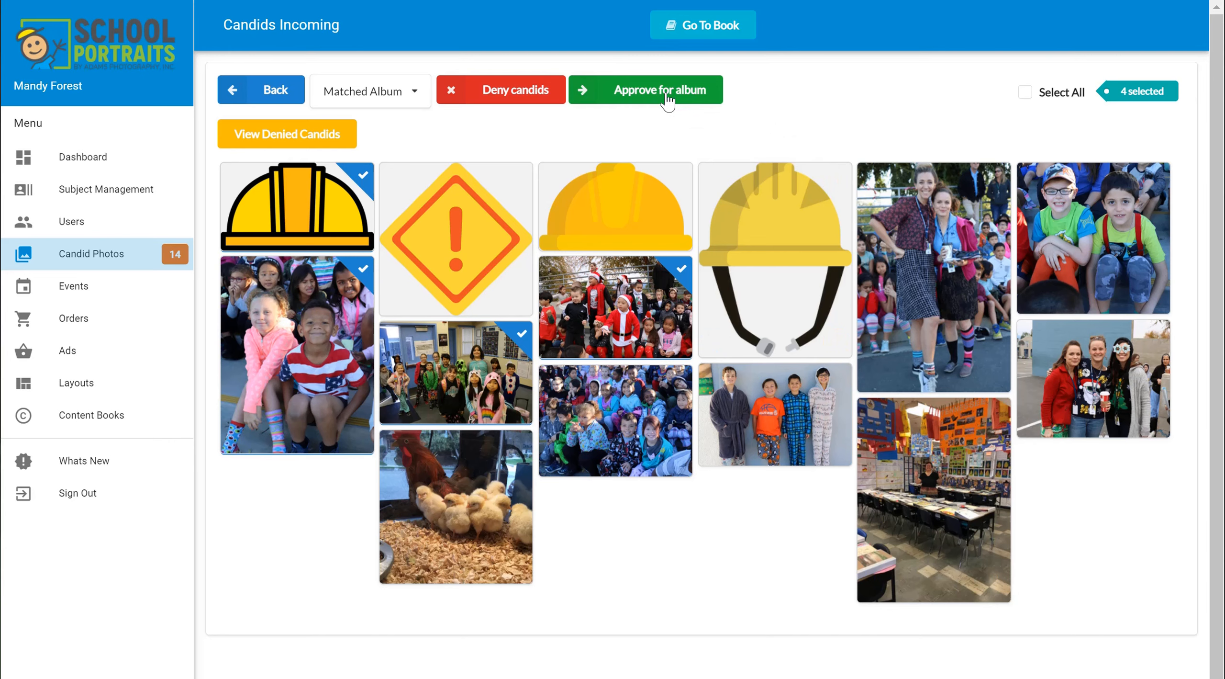
left_click(278, 216)
left_click(301, 366)
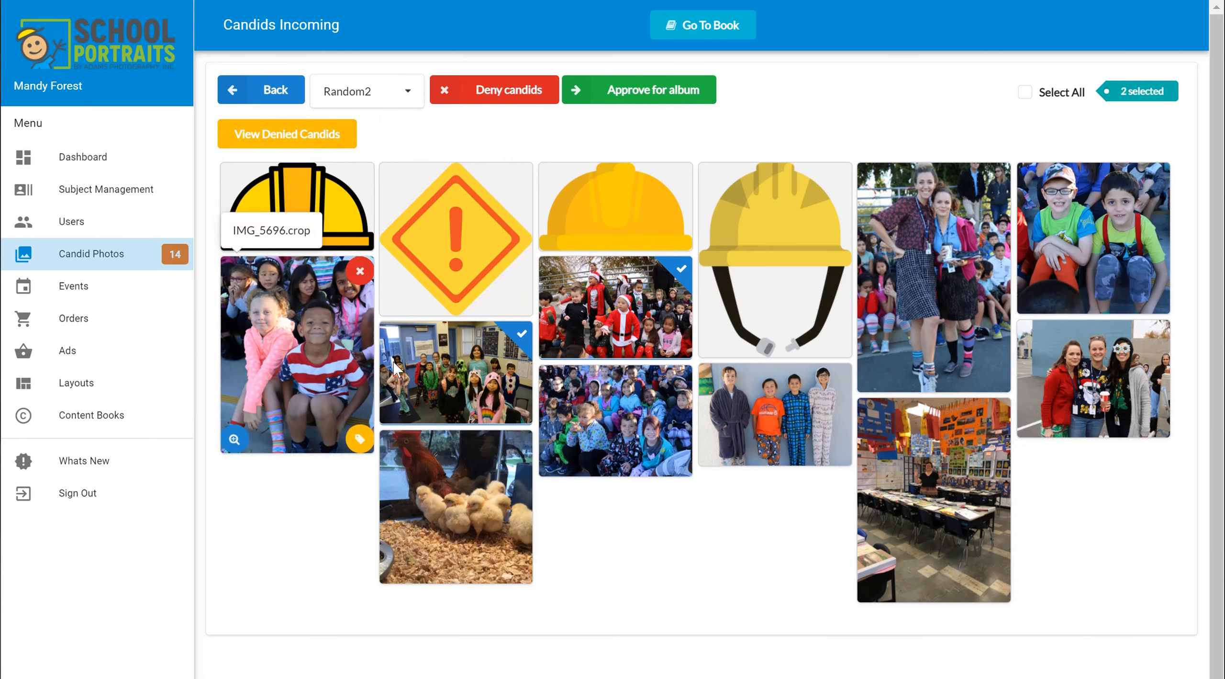
left_click(454, 371)
left_click(598, 286)
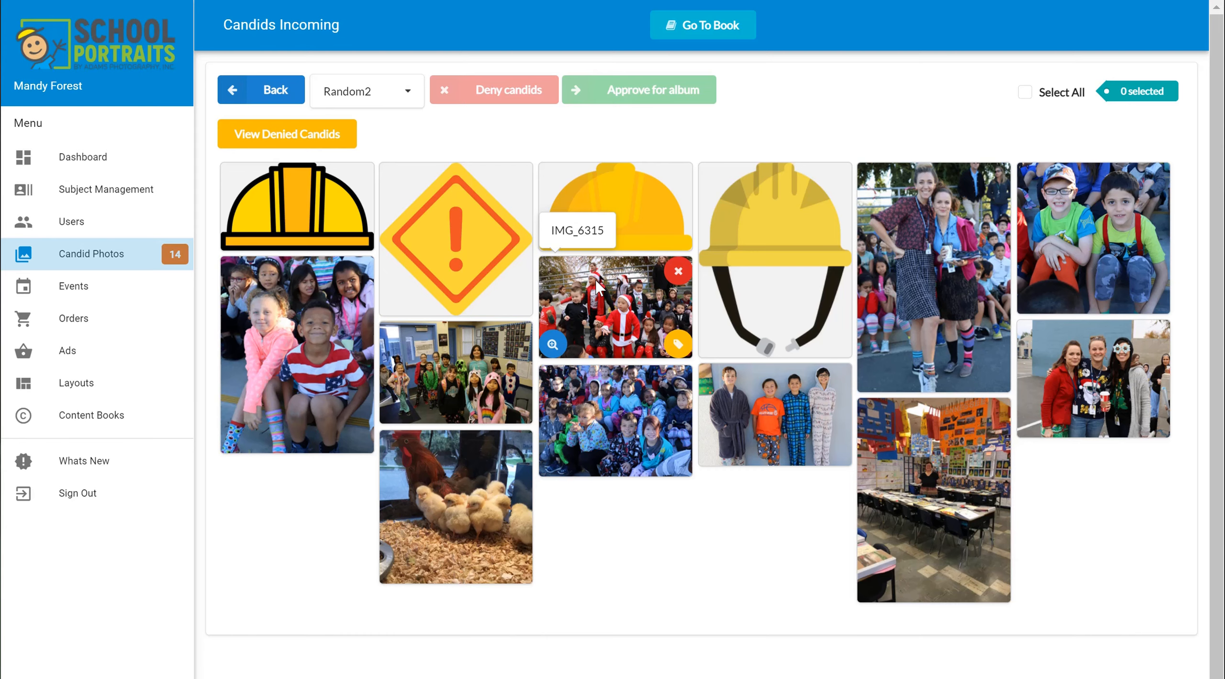
Select the IMG_5696.crop photo and the two construction helmet images without black outlines, and deny these incoming candids
left_click(306, 287)
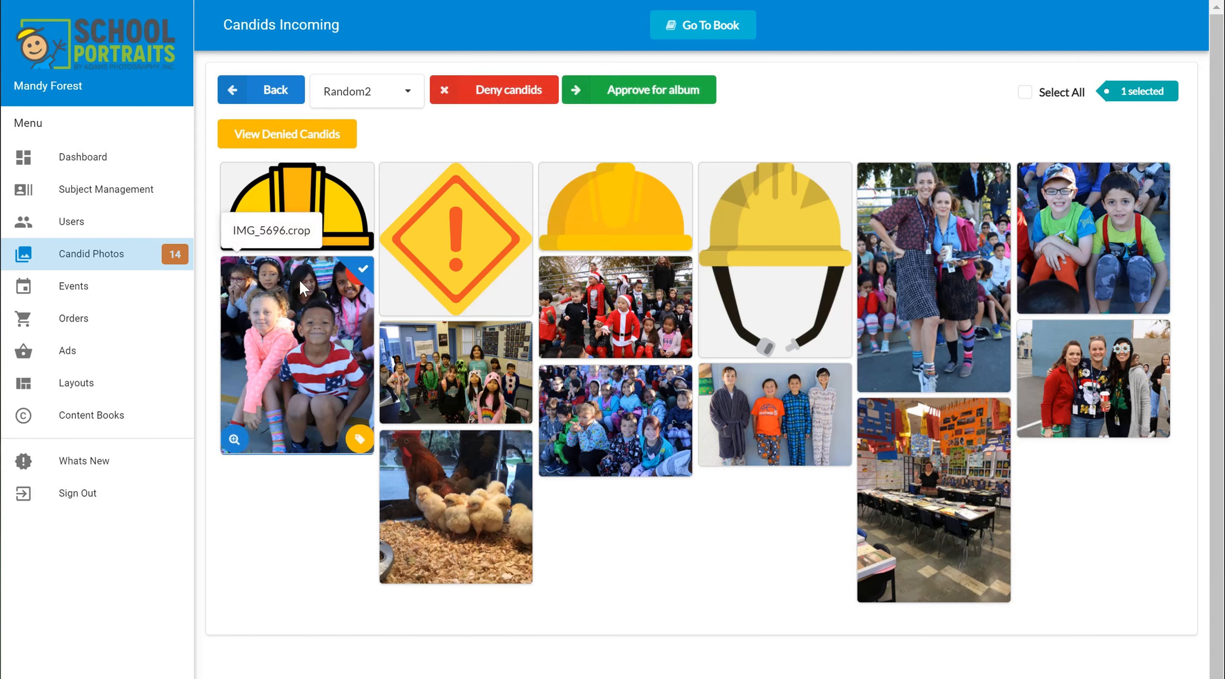
left_click(383, 93)
scroll(395, 234, "down", 1)
scroll(395, 234, "down", 3)
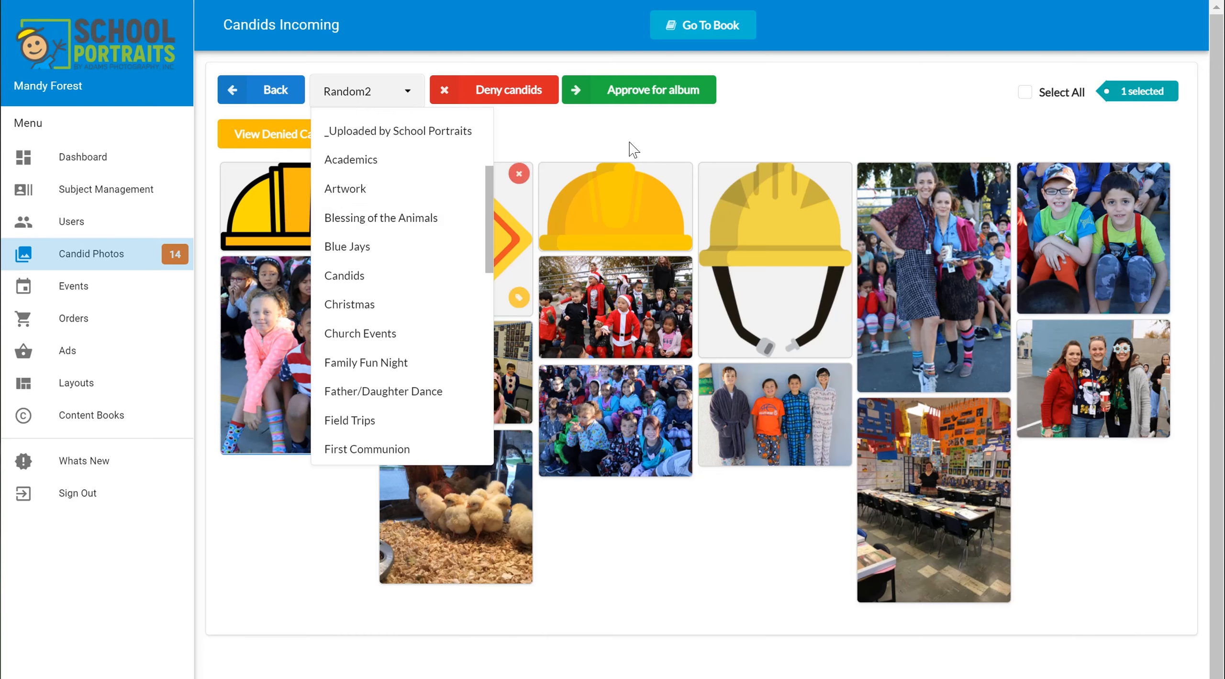
left_click(797, 145)
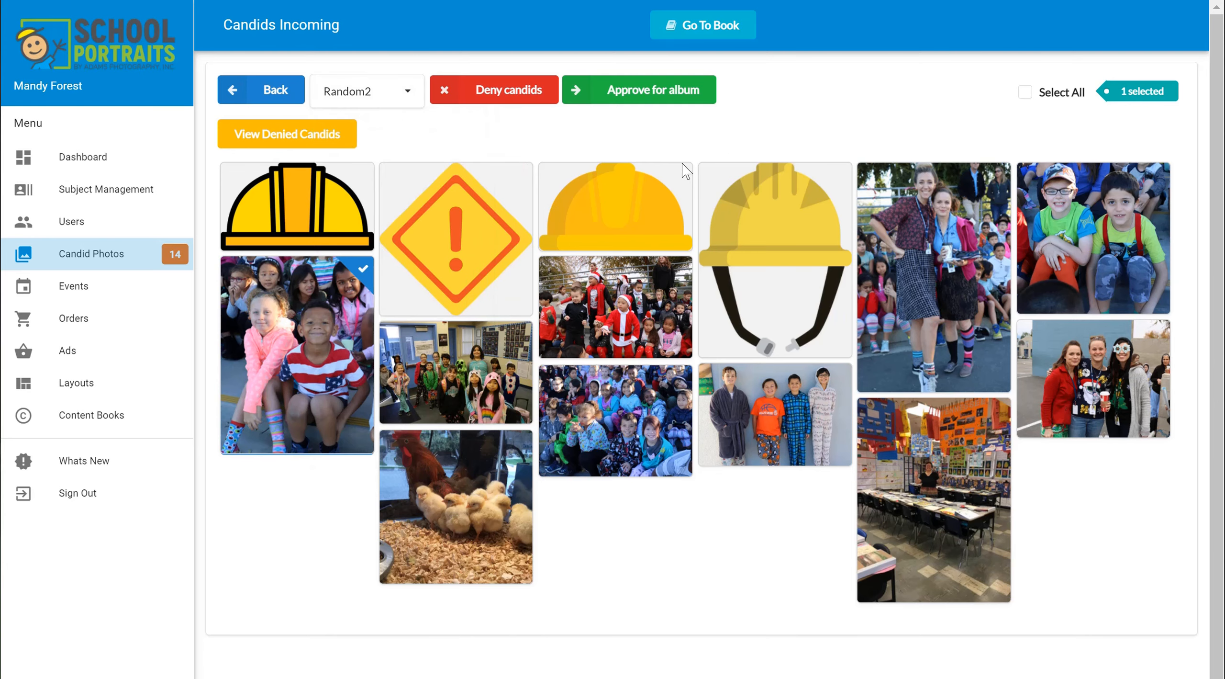
left_click(617, 211)
left_click(760, 238)
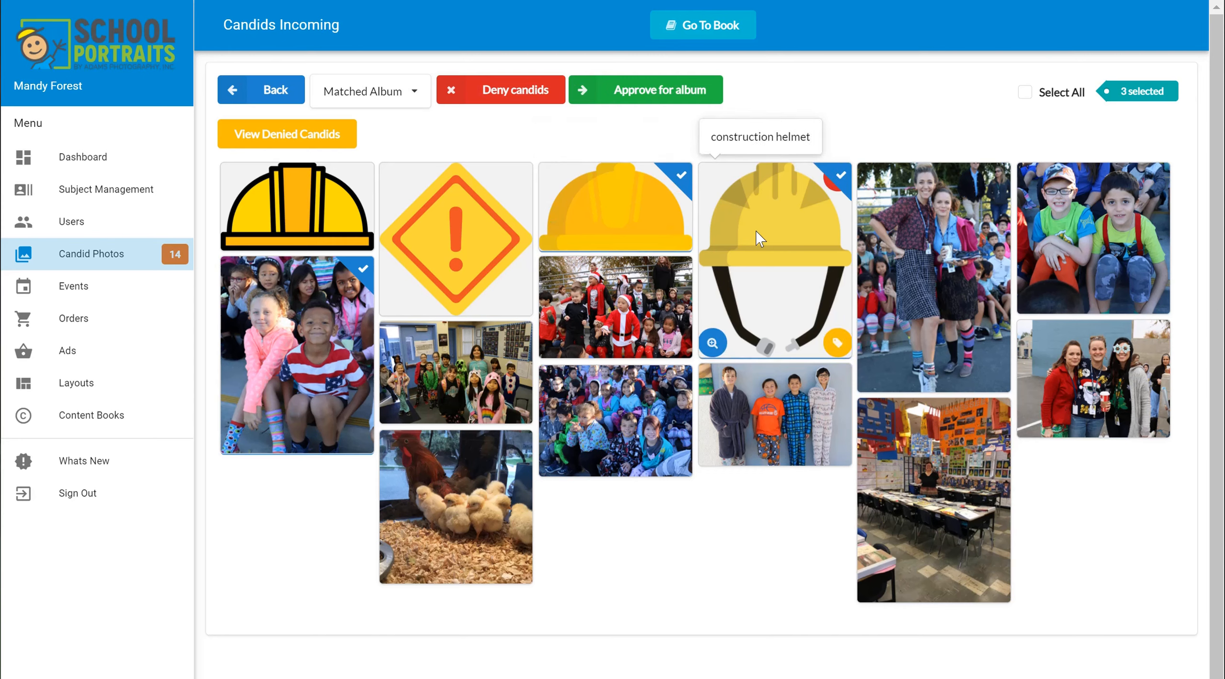
left_click(498, 98)
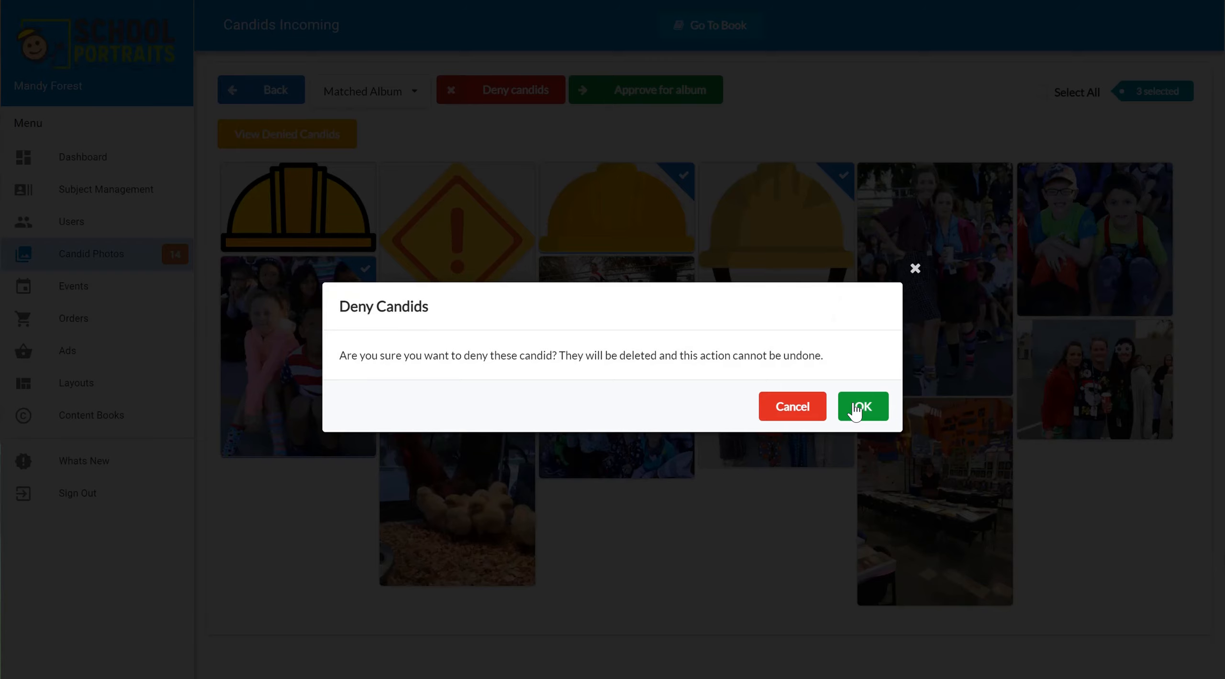
left_click(856, 407)
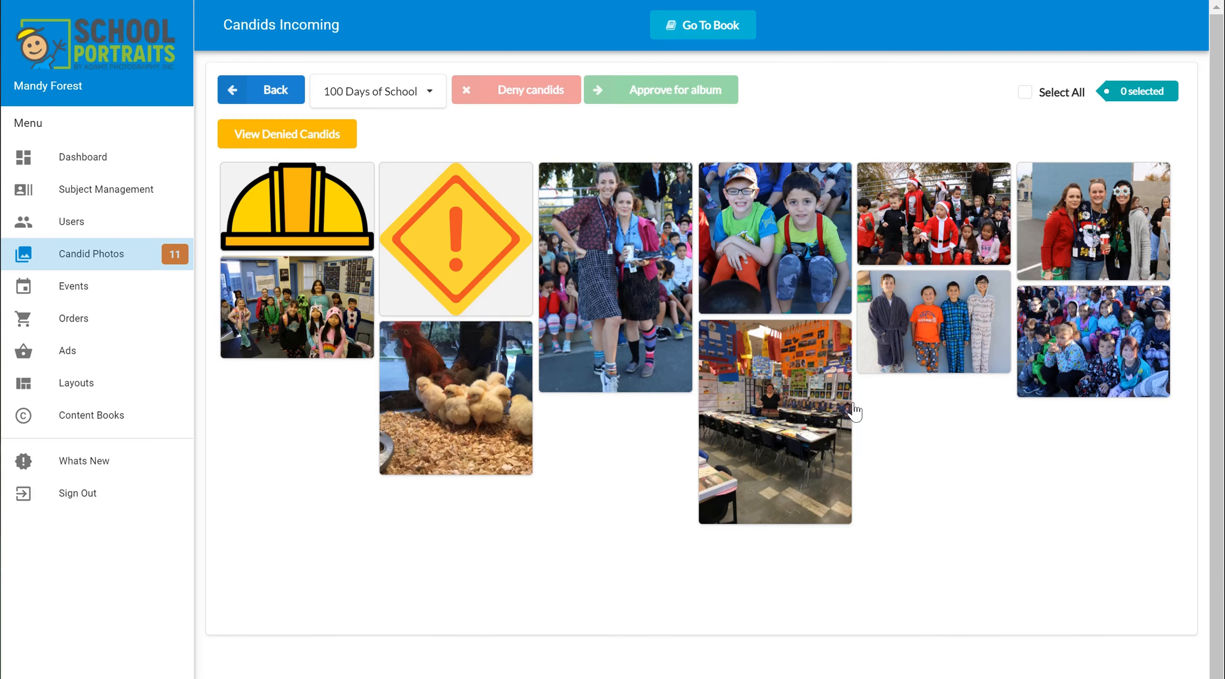
Open the denied candids, select the IMG_5696.crop photo and both construction helmet images, and return them to the guest album for approval
left_click(327, 143)
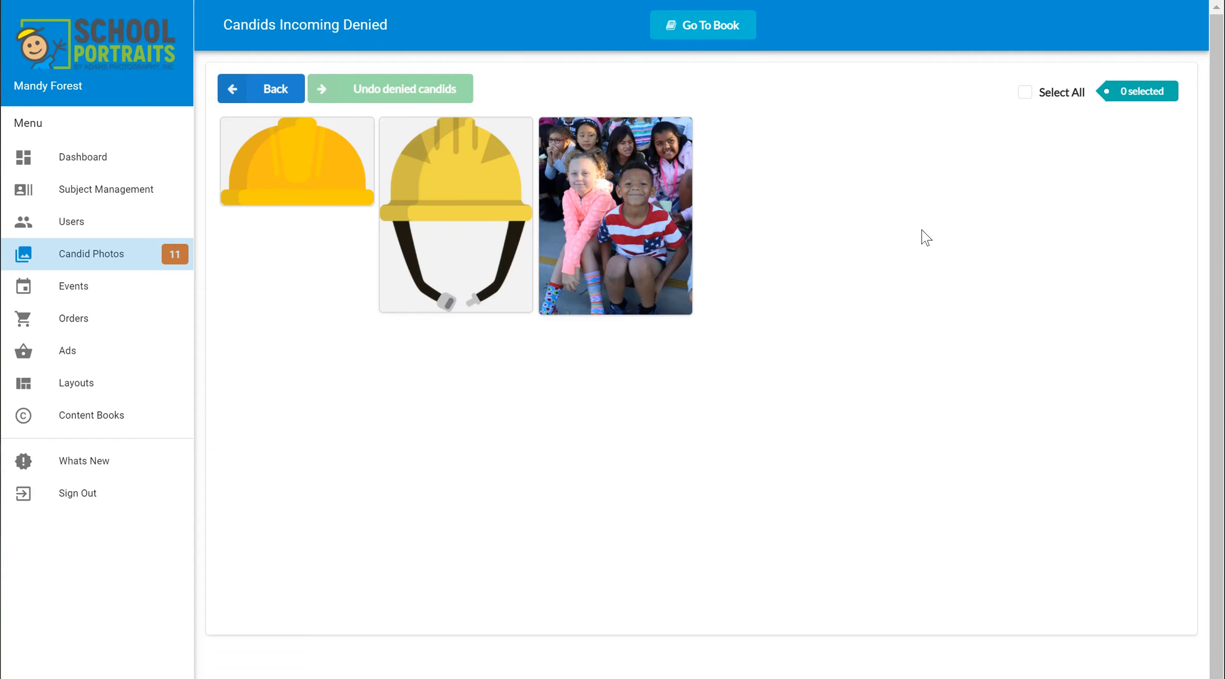
left_click(604, 181)
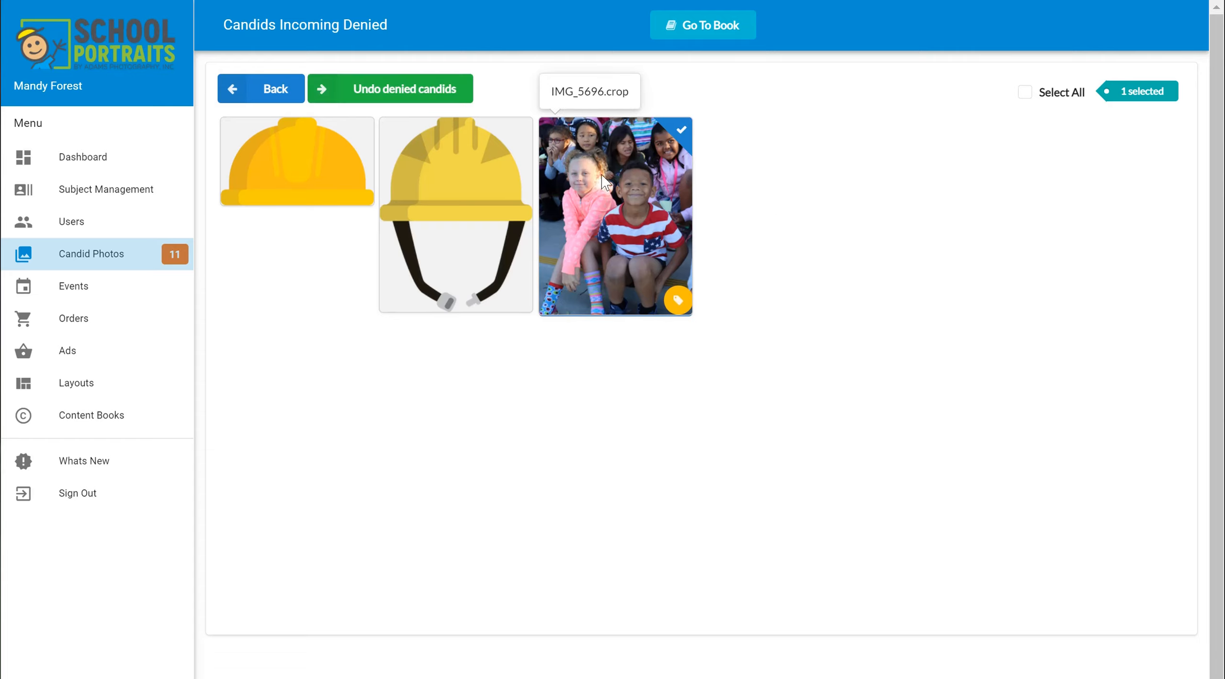
left_click(455, 163)
left_click(307, 158)
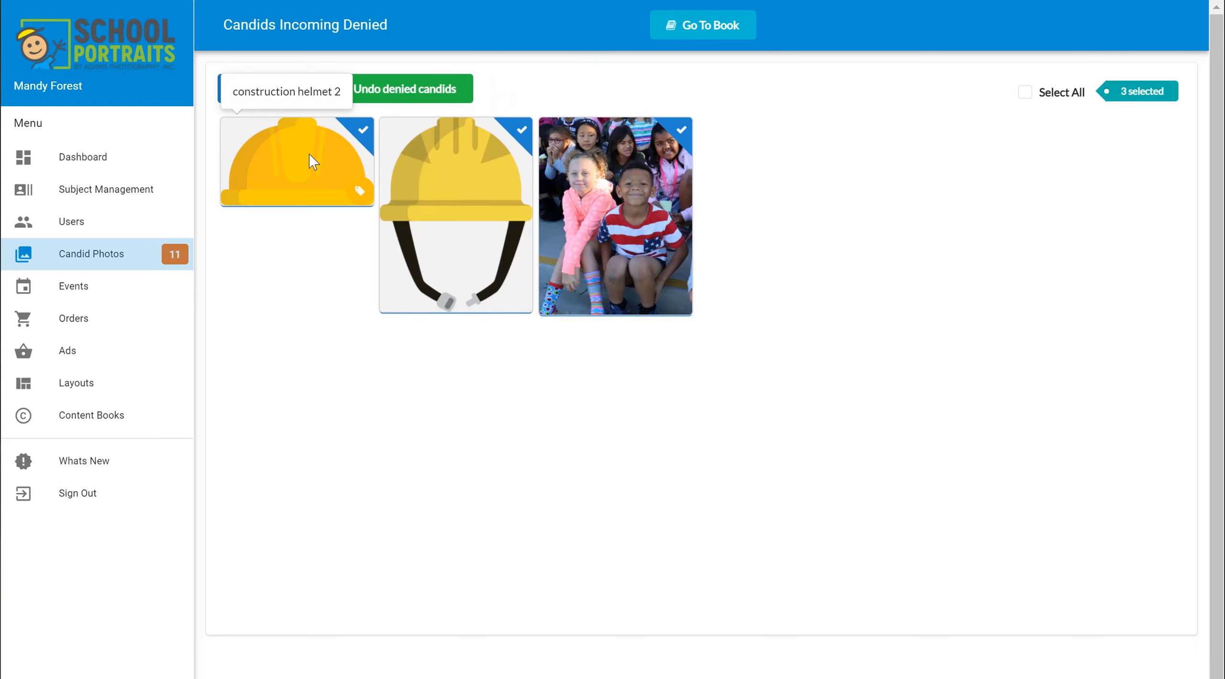
left_click(447, 89)
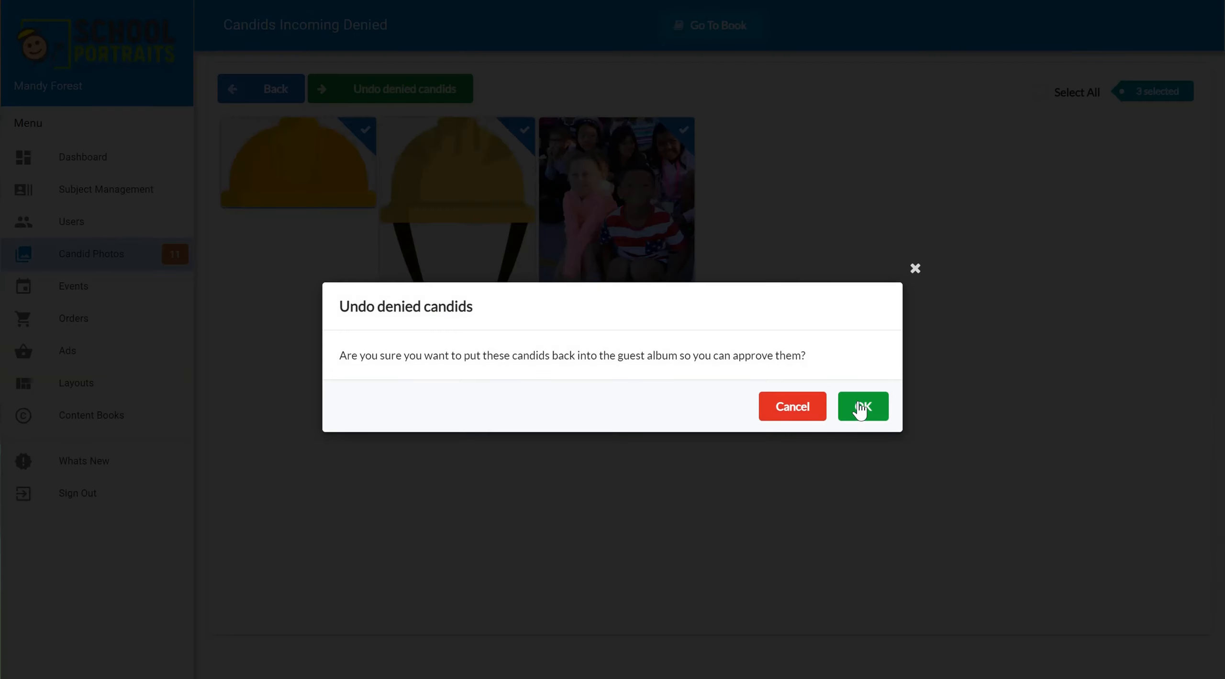
left_click(860, 408)
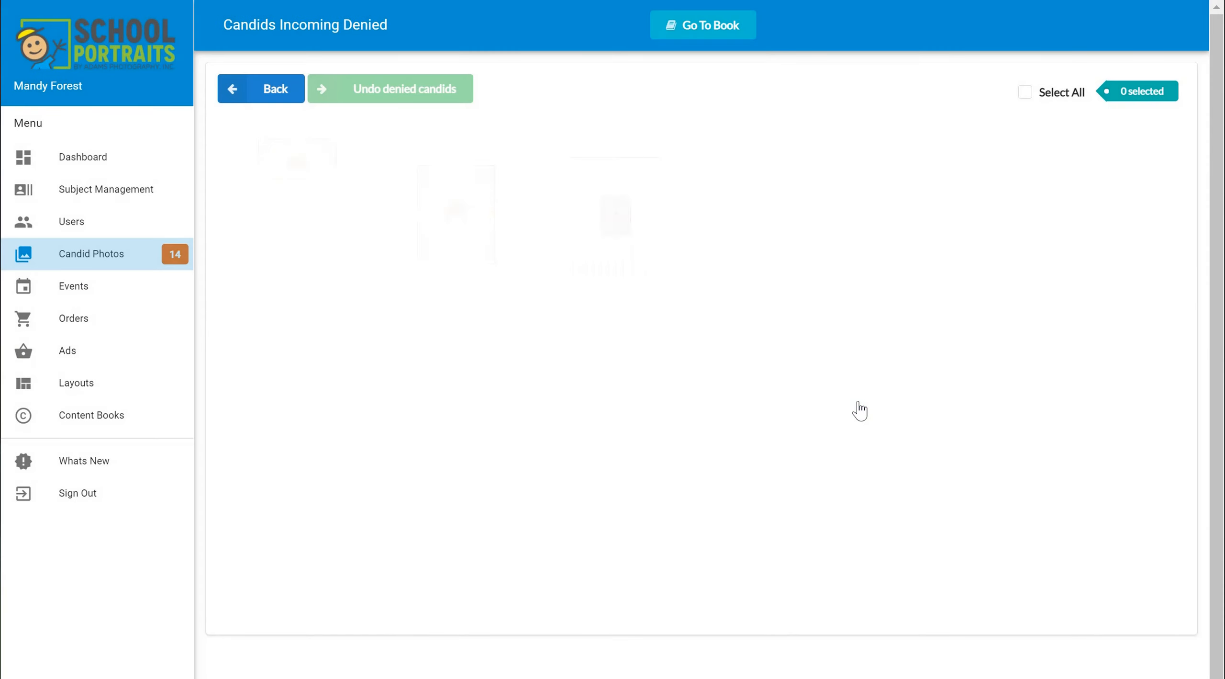
Leave the denied candids, open the yearbook for editing and browse its list of image albums
left_click(244, 91)
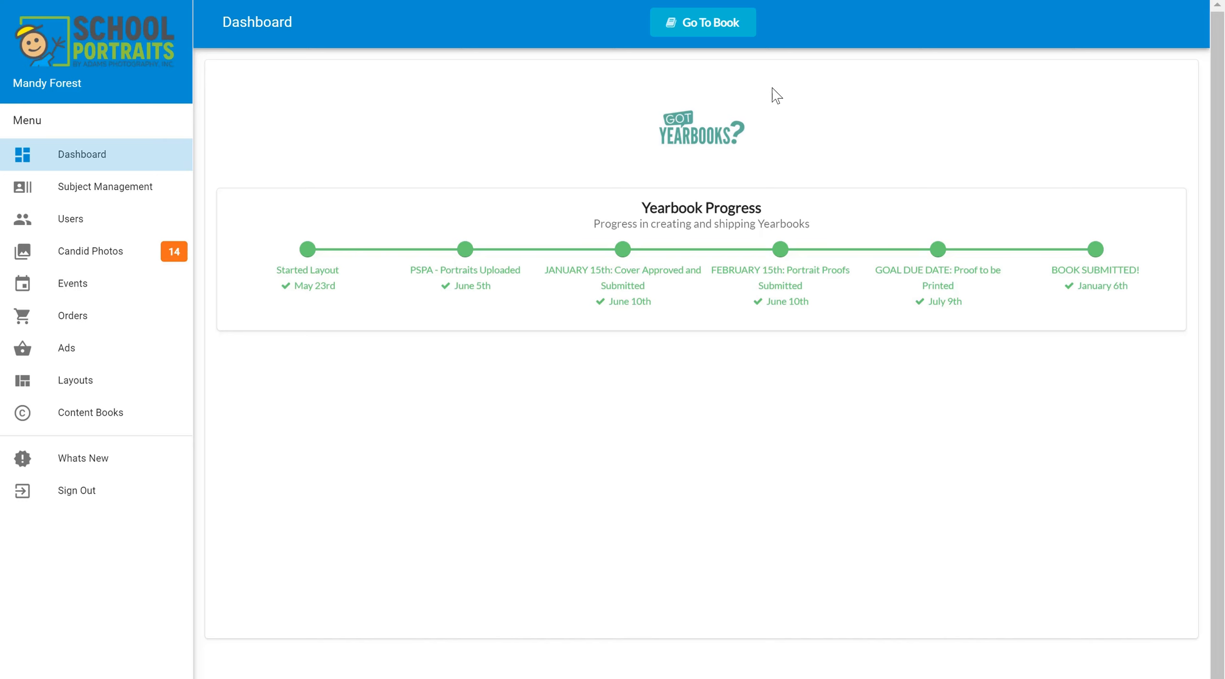
left_click(694, 31)
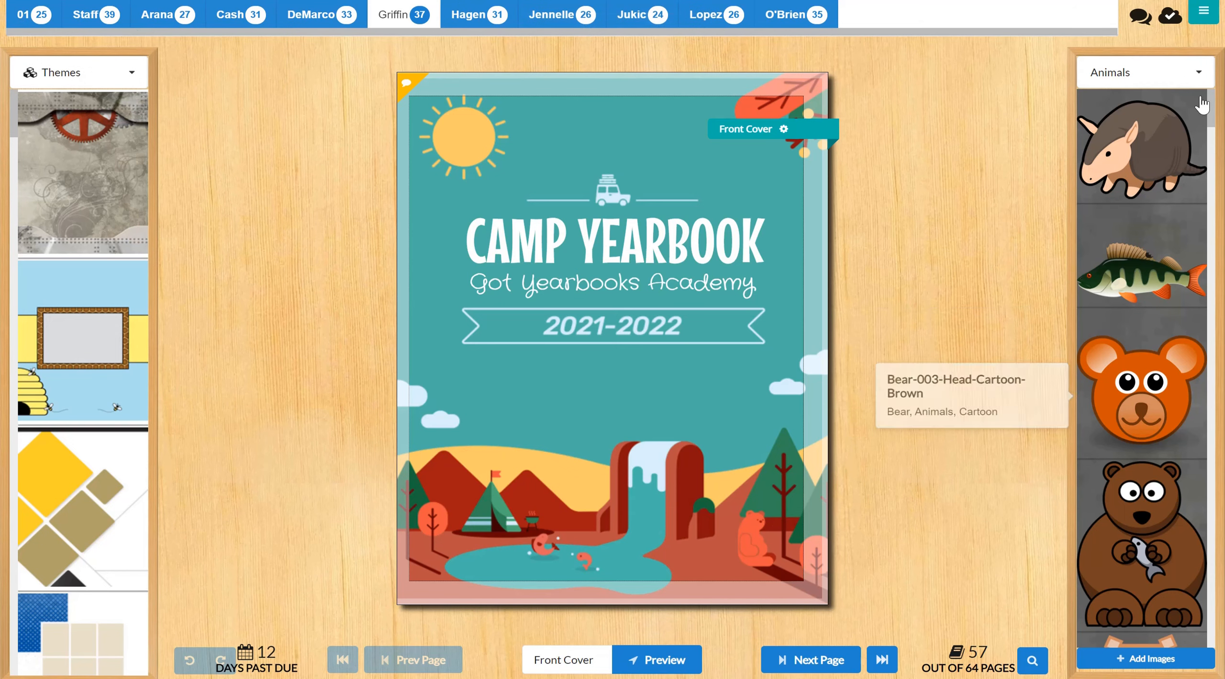
left_click(1195, 78)
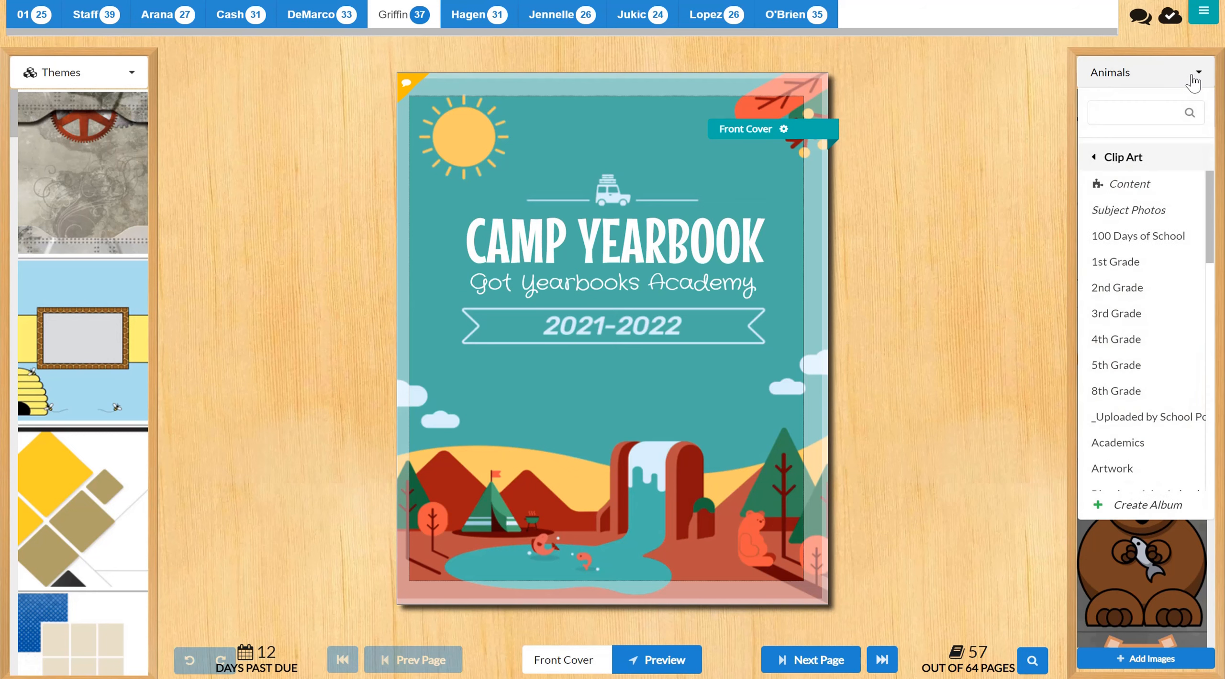
mouse_move(1159, 249)
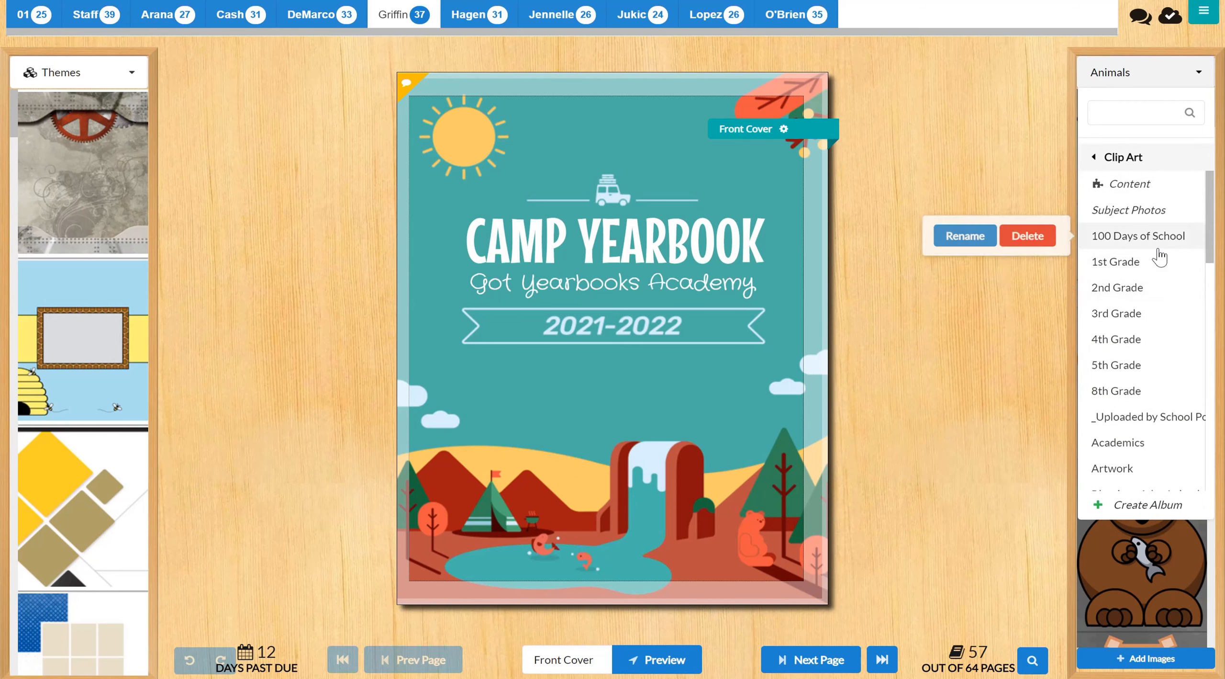
scroll(1160, 257, "down", 5)
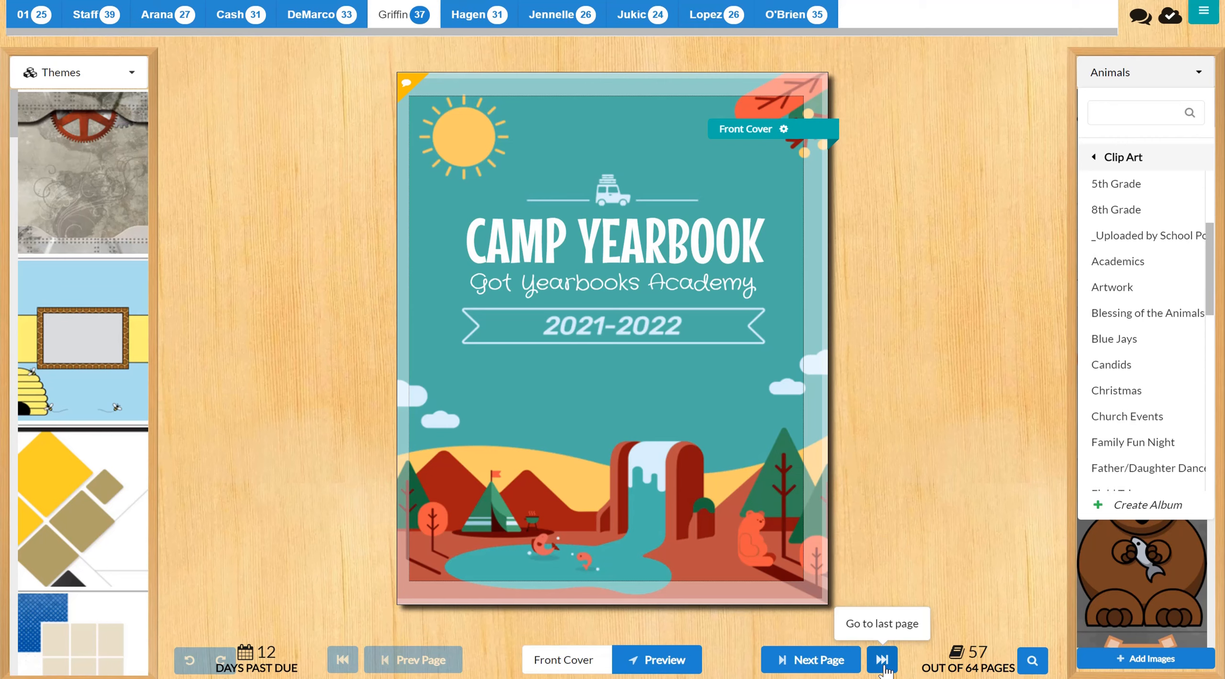
In the full book preview, move the camp director's note to page 4 and open the blank Candids page for editing
left_click(667, 664)
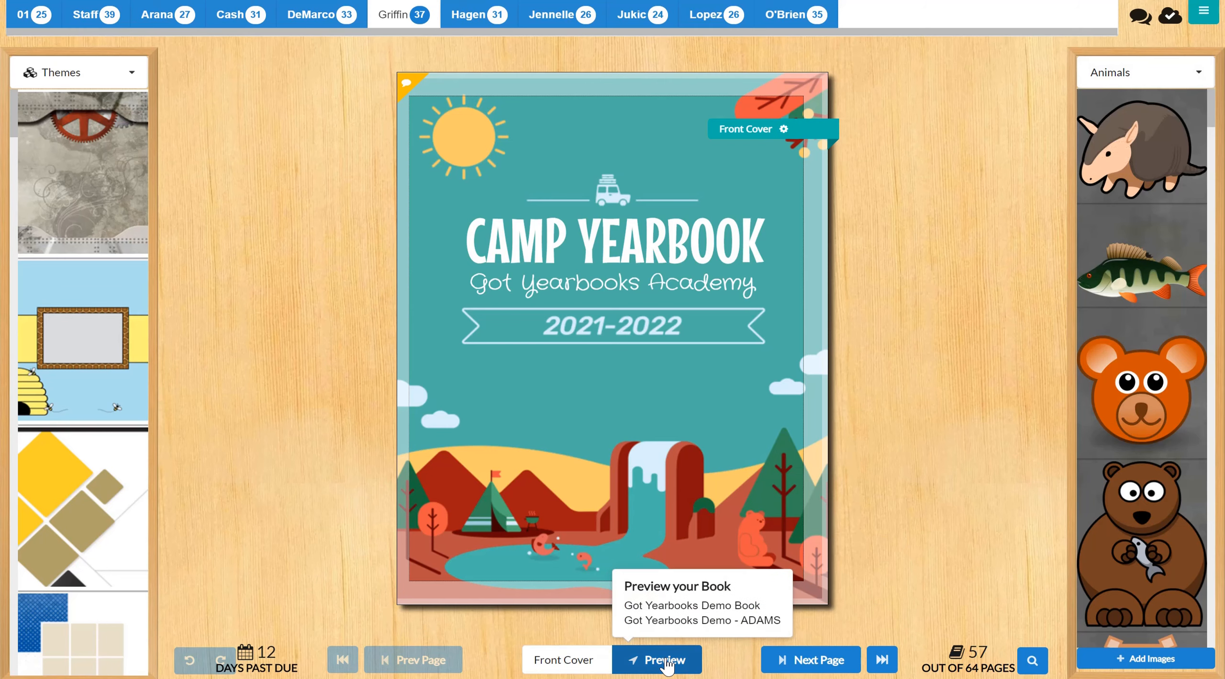
left_click(667, 664)
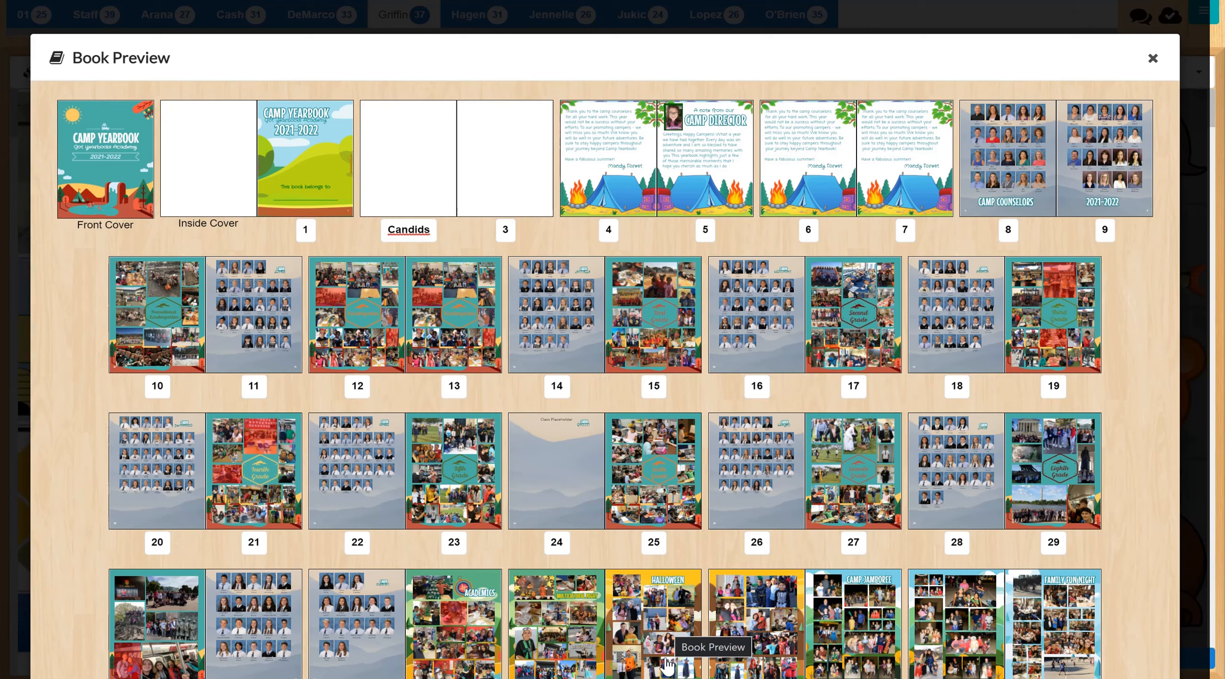
mouse_move(690, 191)
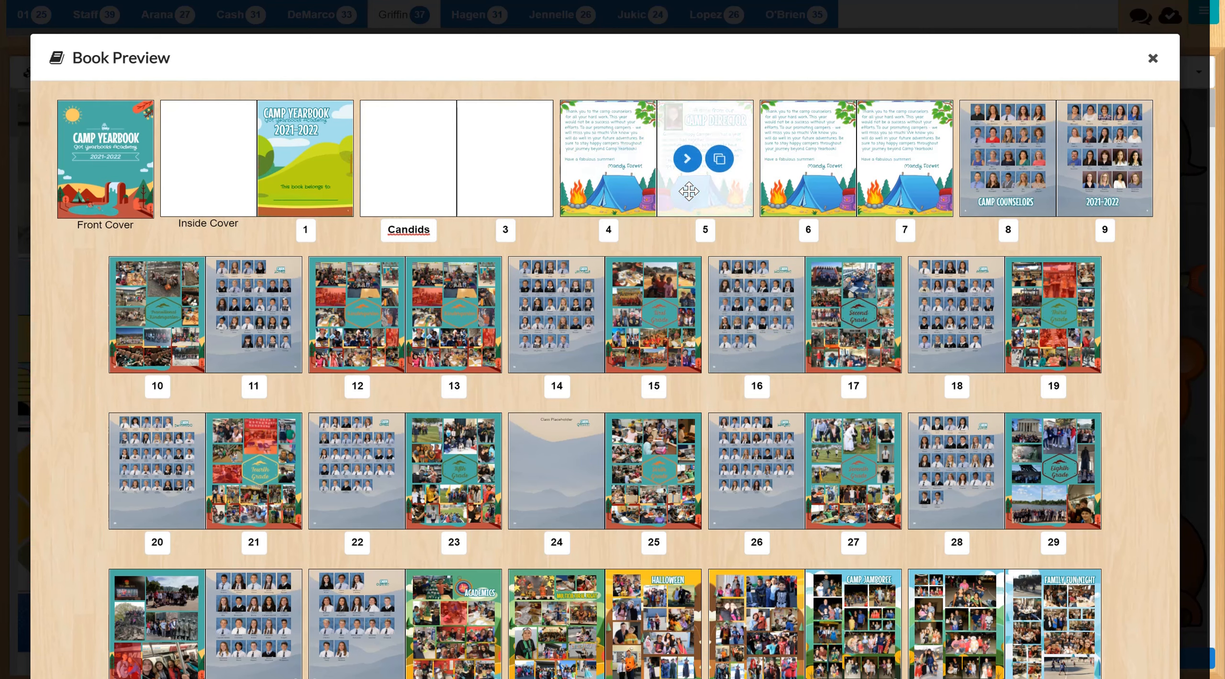
left_click_drag(689, 191, 641, 192)
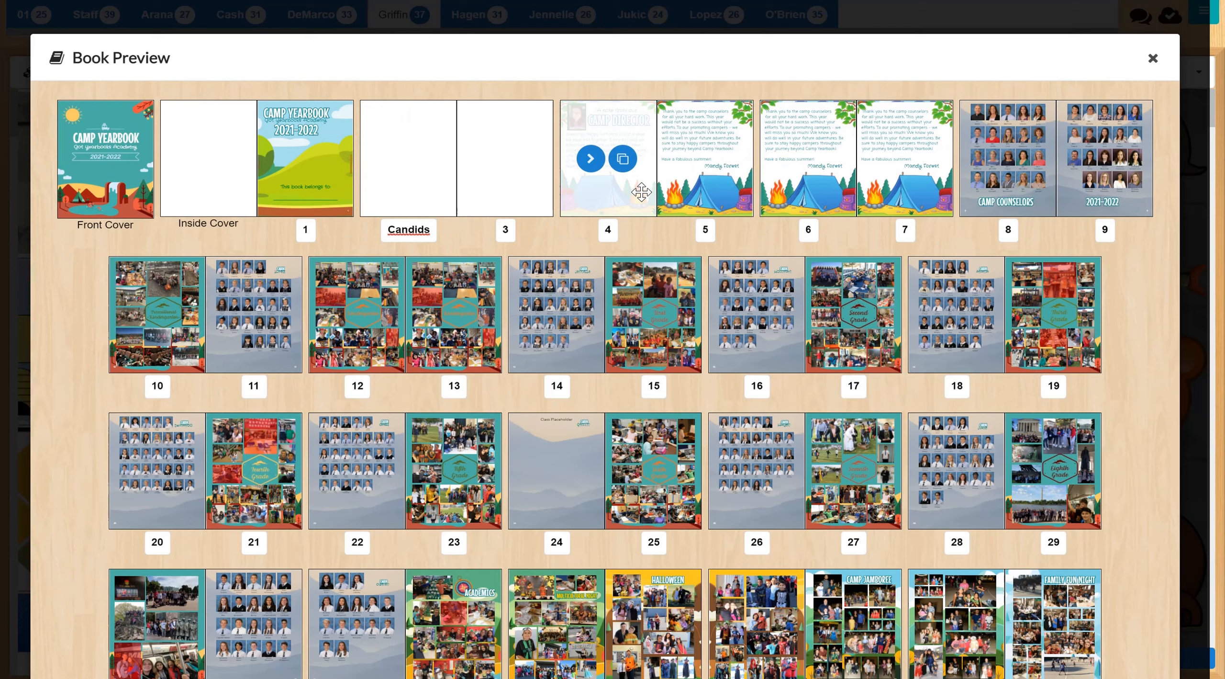
mouse_move(424, 160)
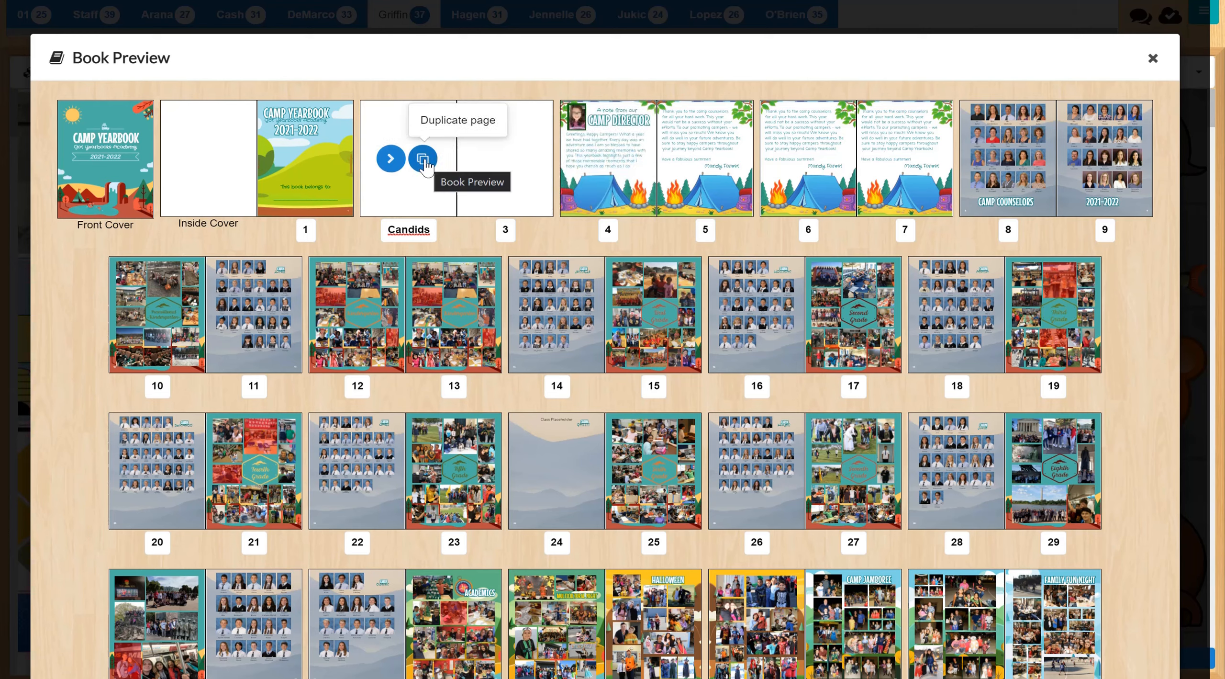
left_click(391, 159)
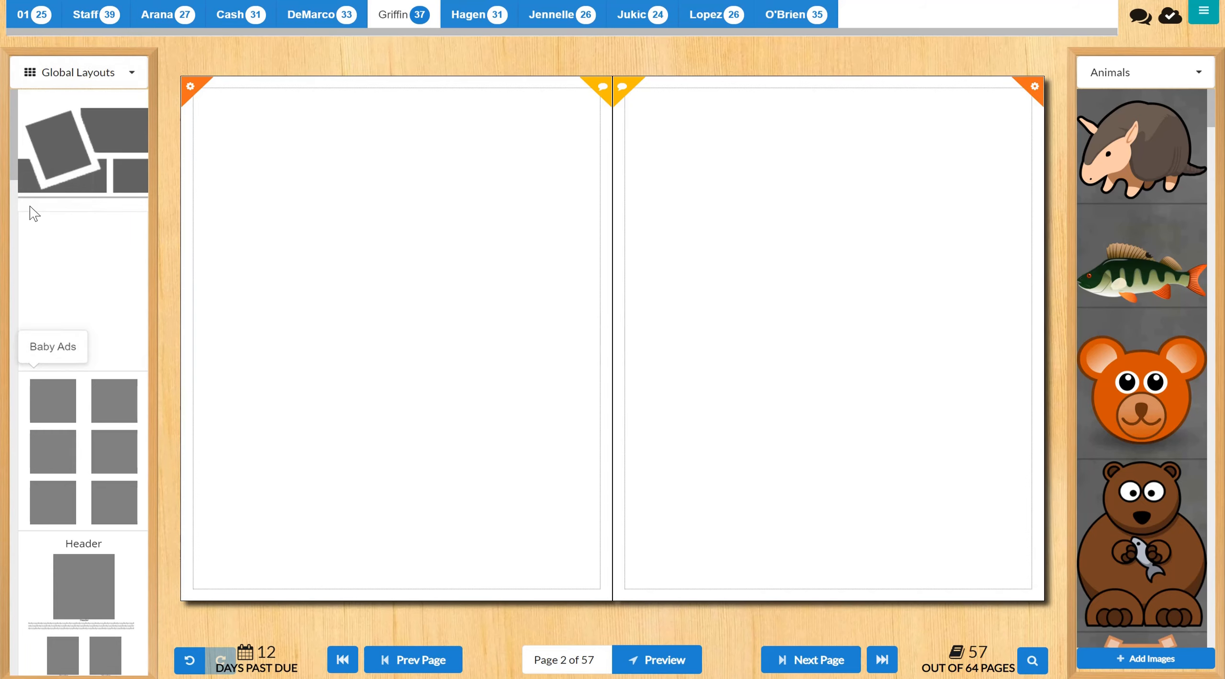
Examine the available candid page layouts in the Global Layouts and Studio Layouts collections
scroll(71, 366, "down", 9)
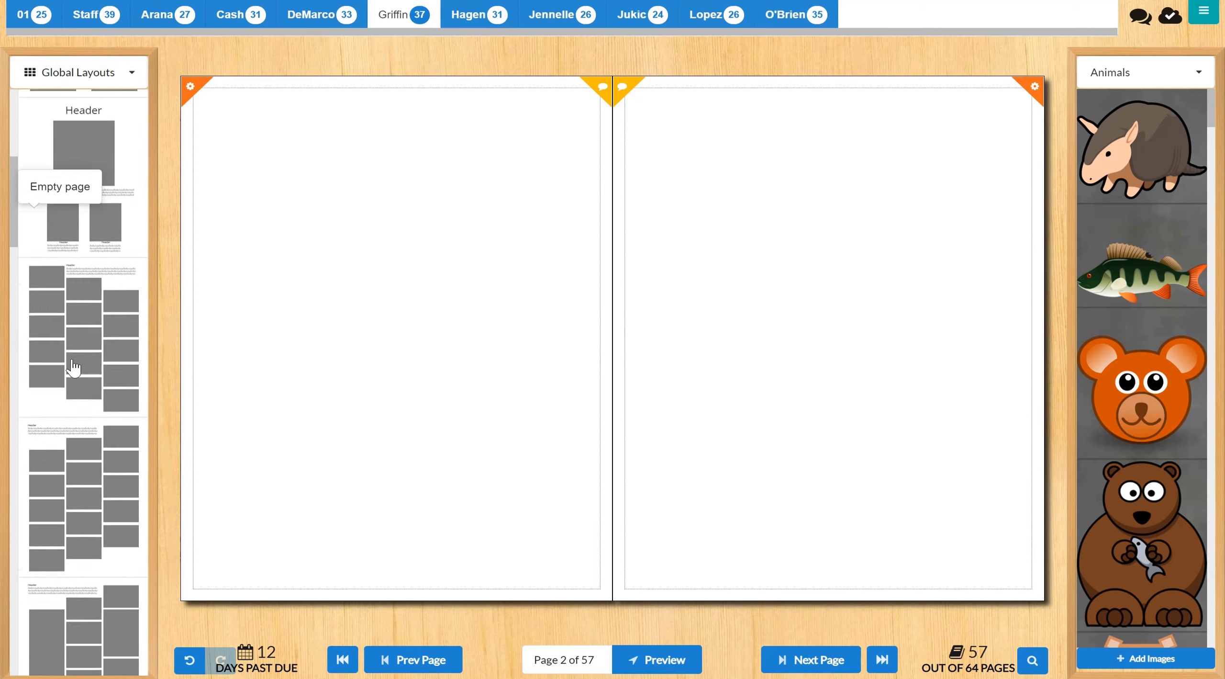
scroll(73, 368, "down", 15)
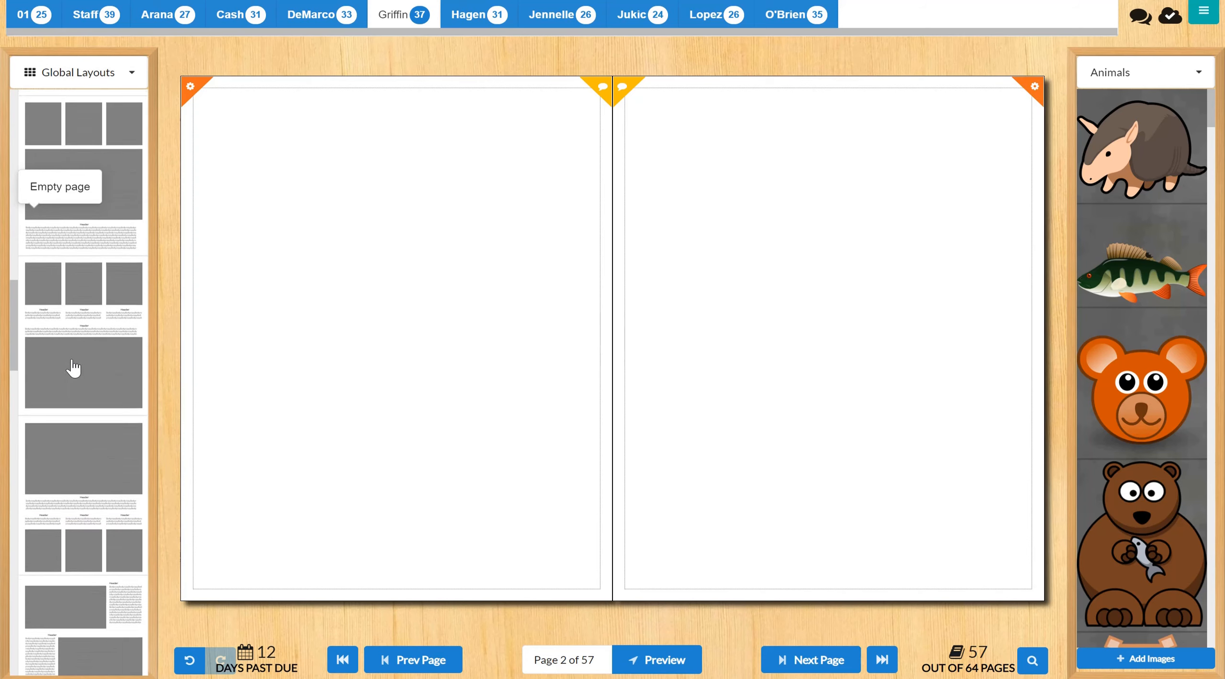
scroll(74, 364, "down", 3)
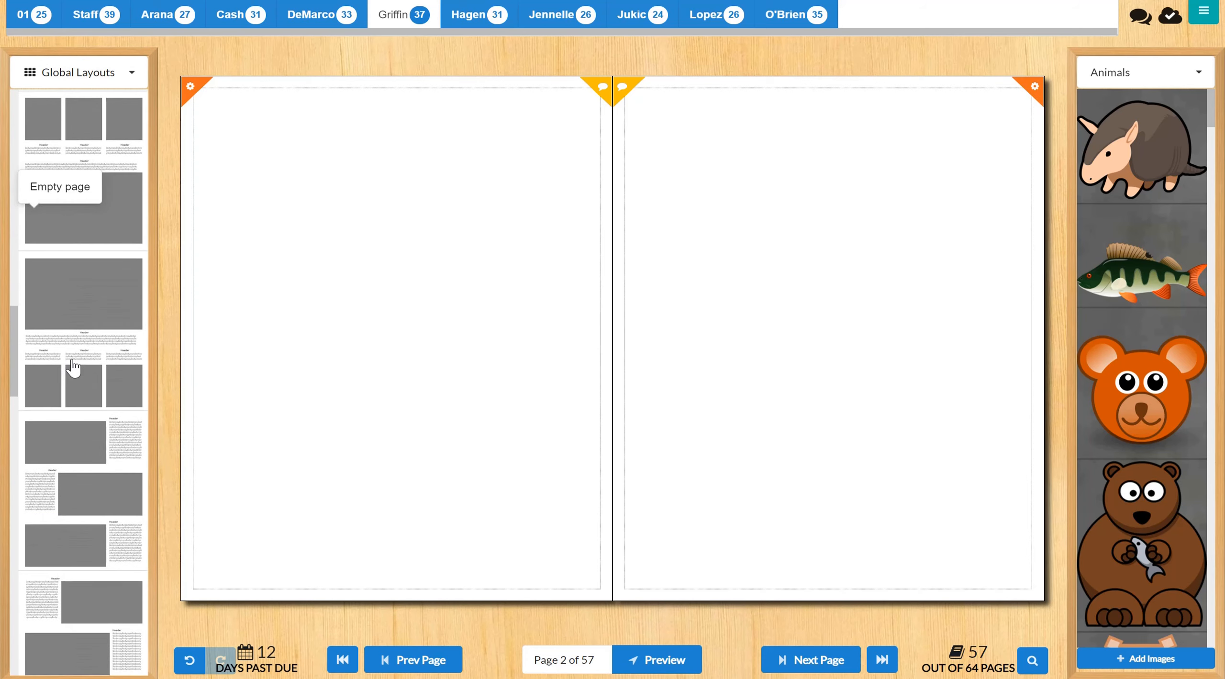
left_click(131, 73)
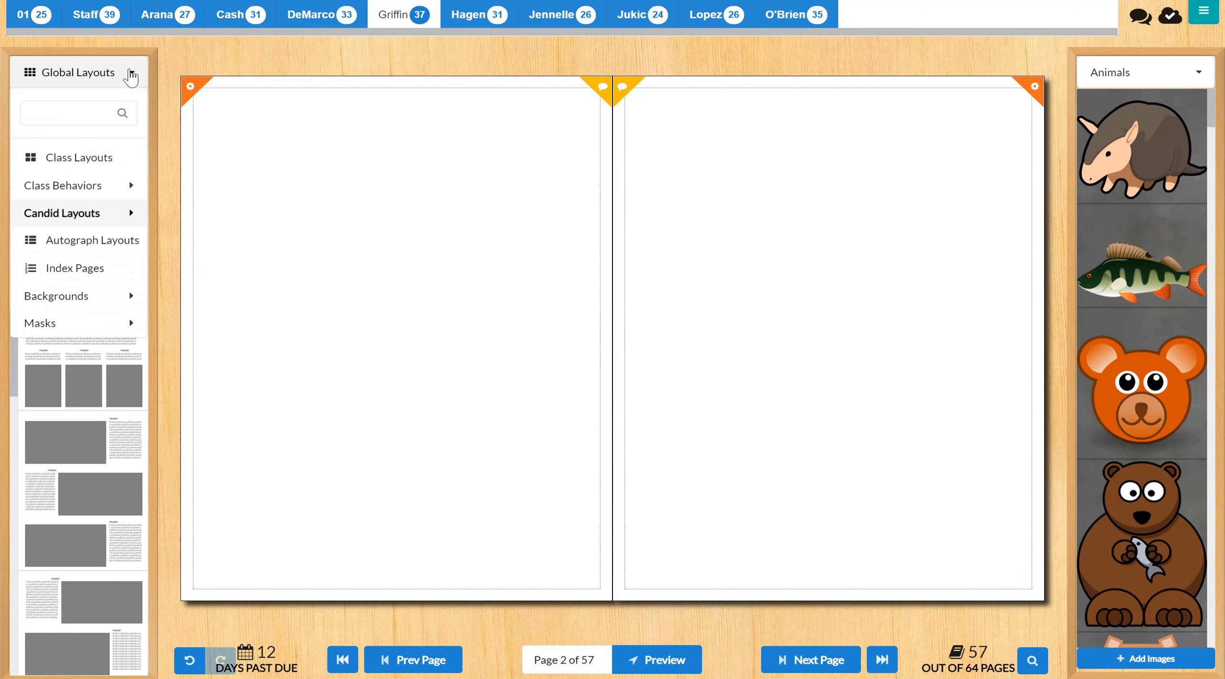
mouse_move(75, 221)
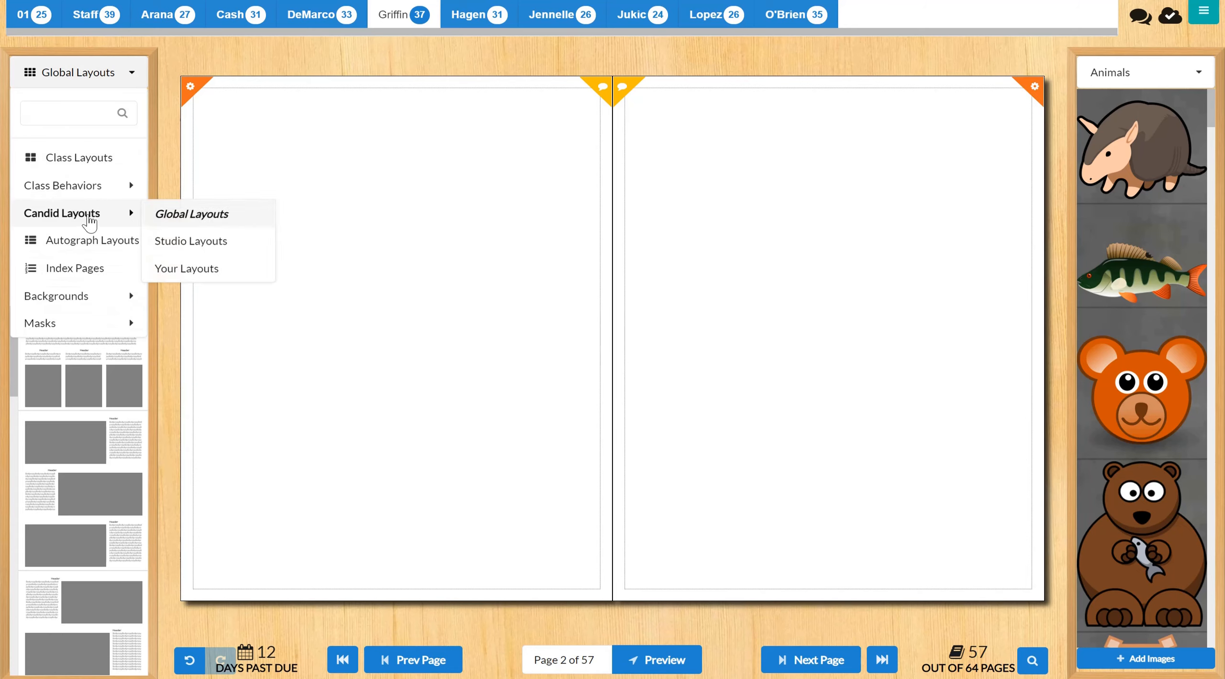
left_click(190, 240)
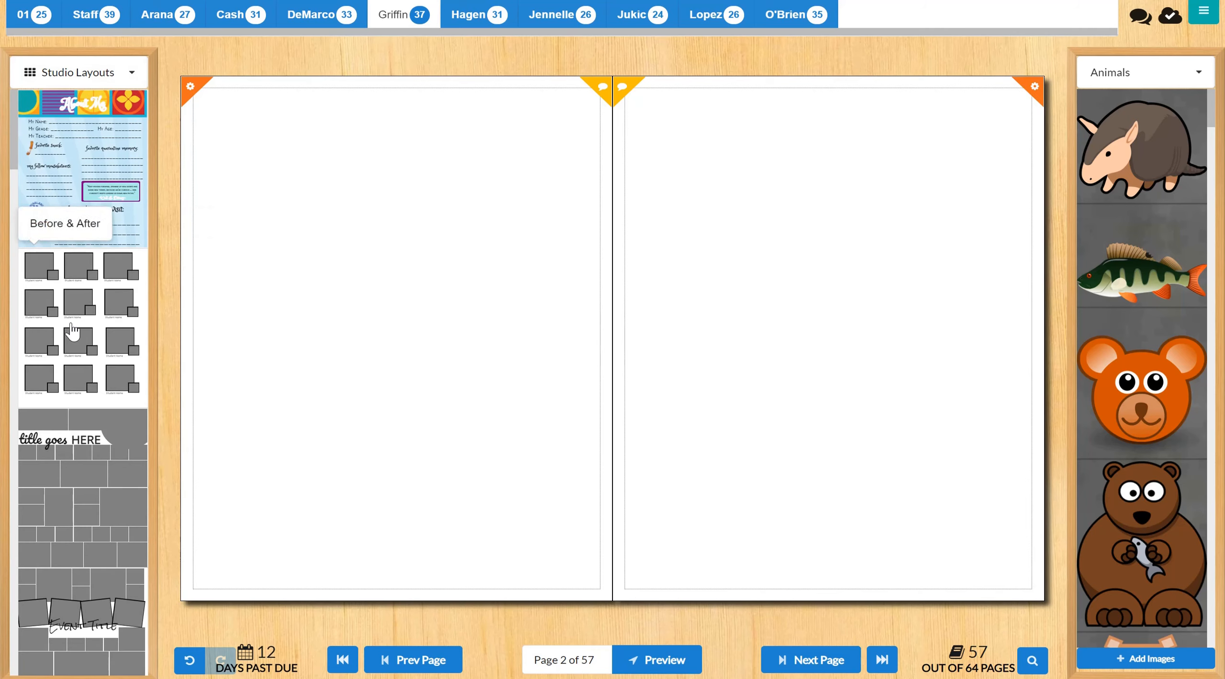
scroll(72, 330, "down", 3)
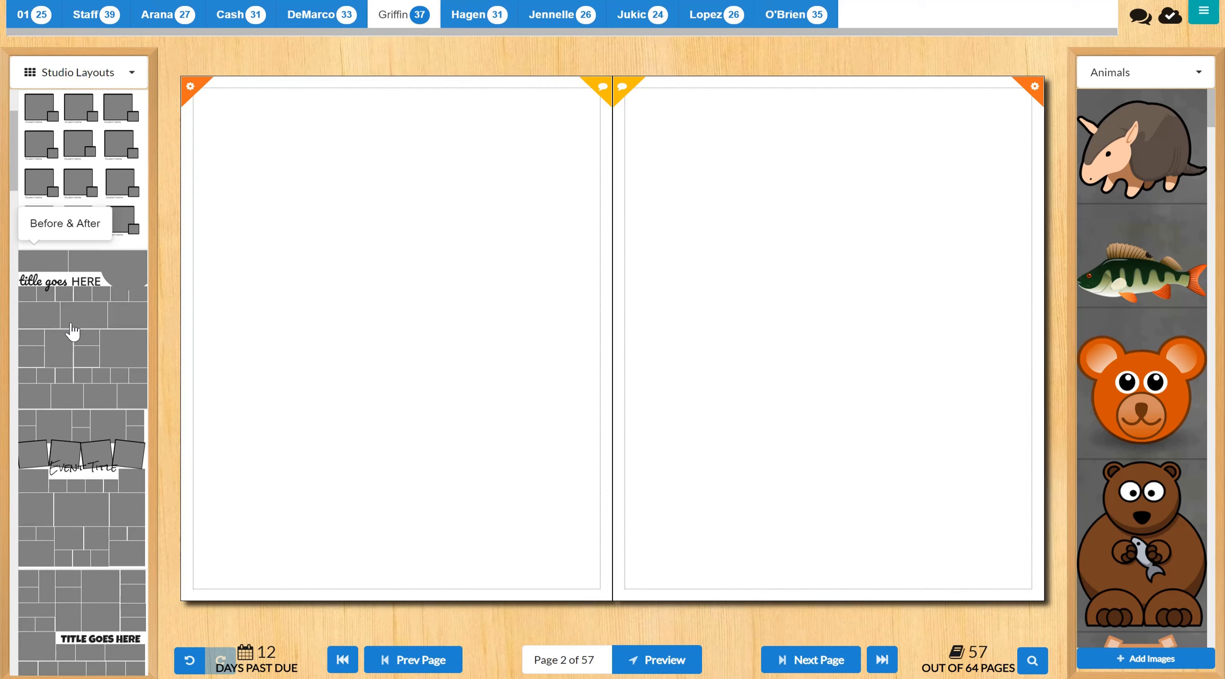
scroll(72, 330, "down", 6)
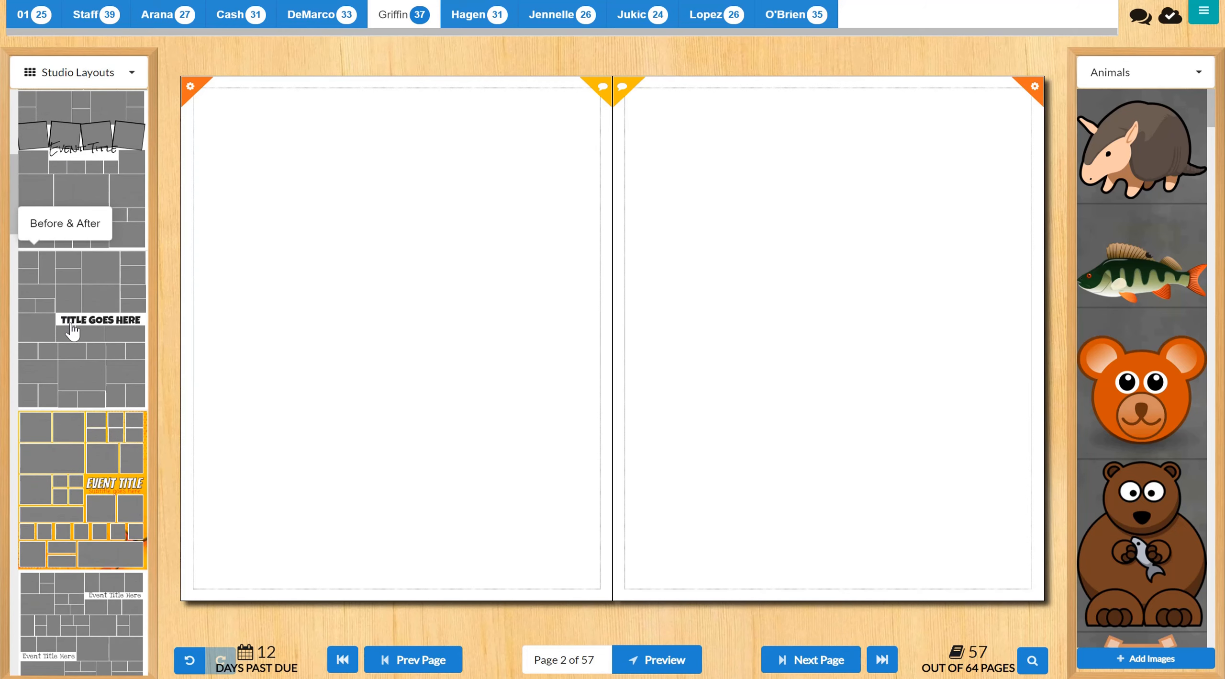
scroll(72, 330, "down", 3)
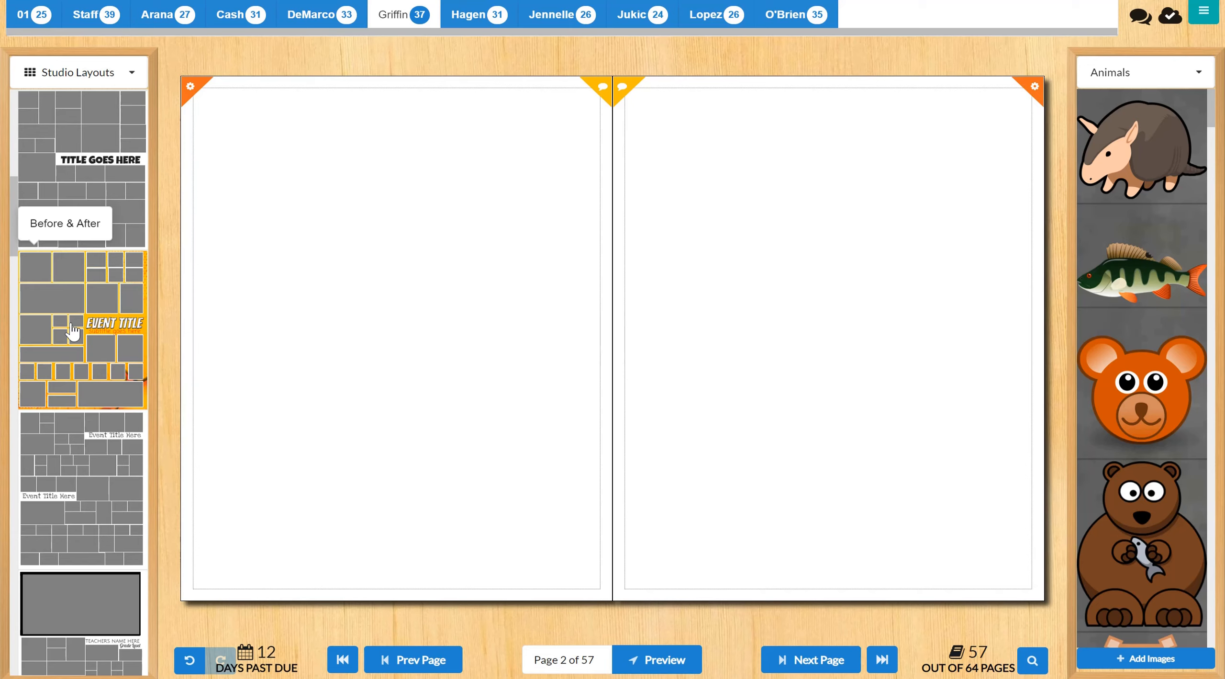
Replace page 2 with the auto-generated collage layout from the Global Layouts and confirm the replacement
left_click(129, 74)
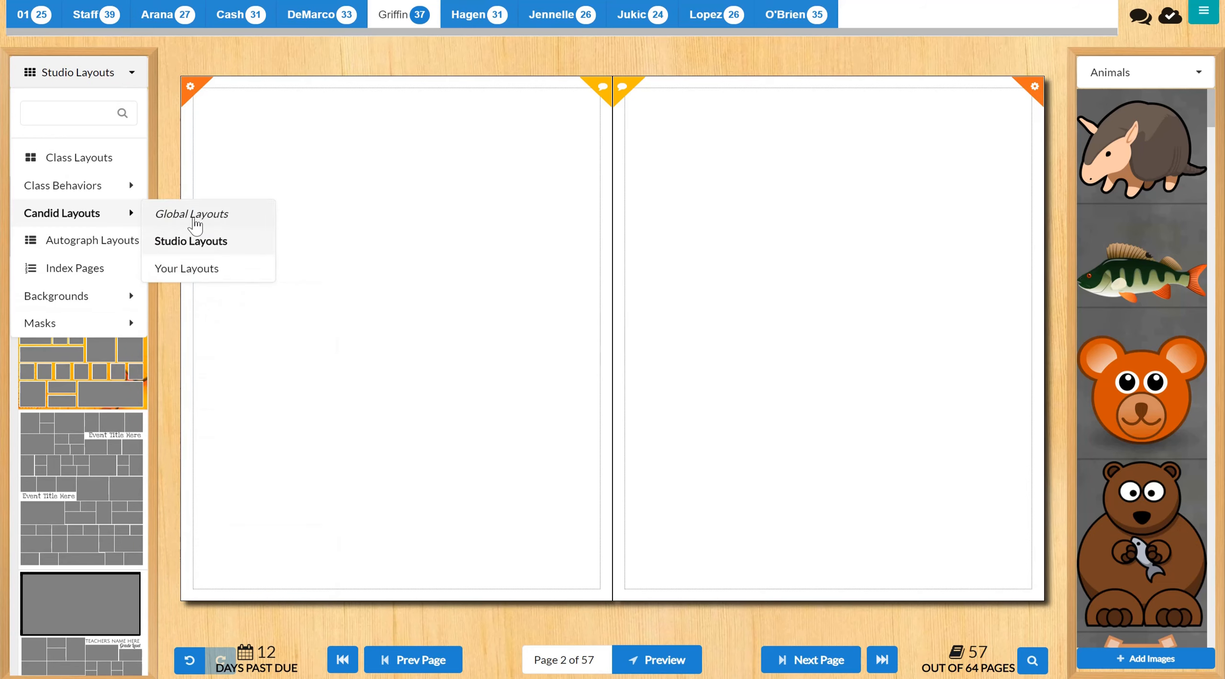
left_click(160, 218)
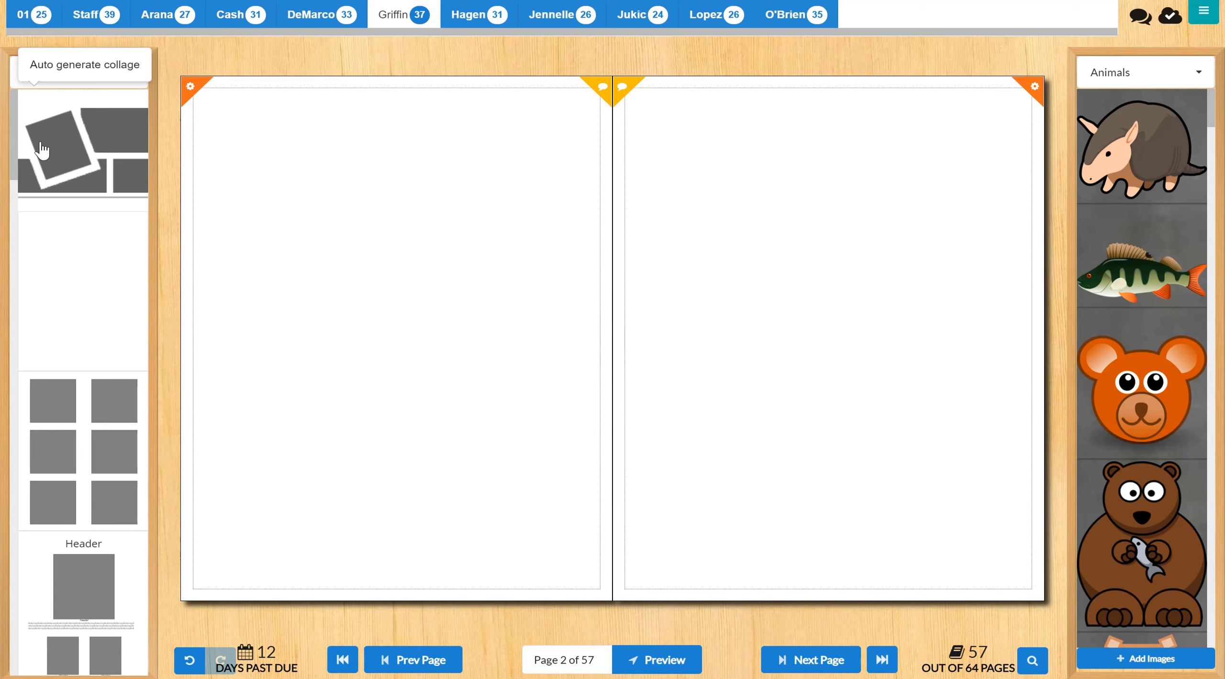
left_click_drag(42, 149, 341, 254)
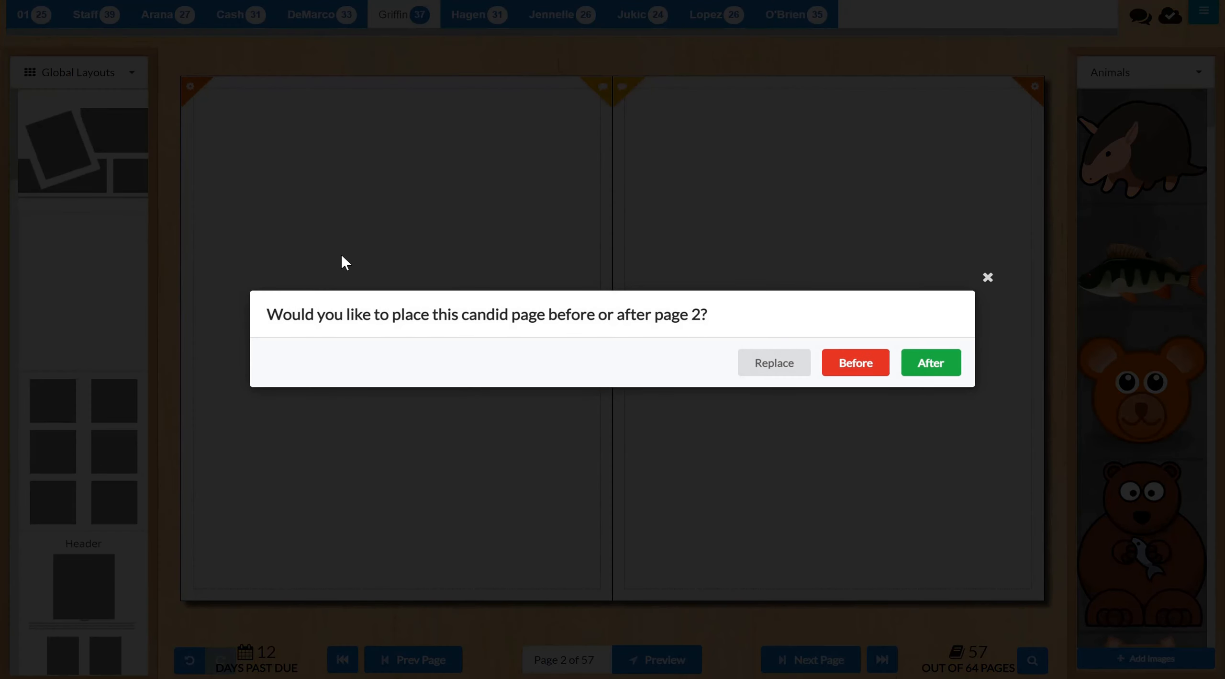
left_click(774, 362)
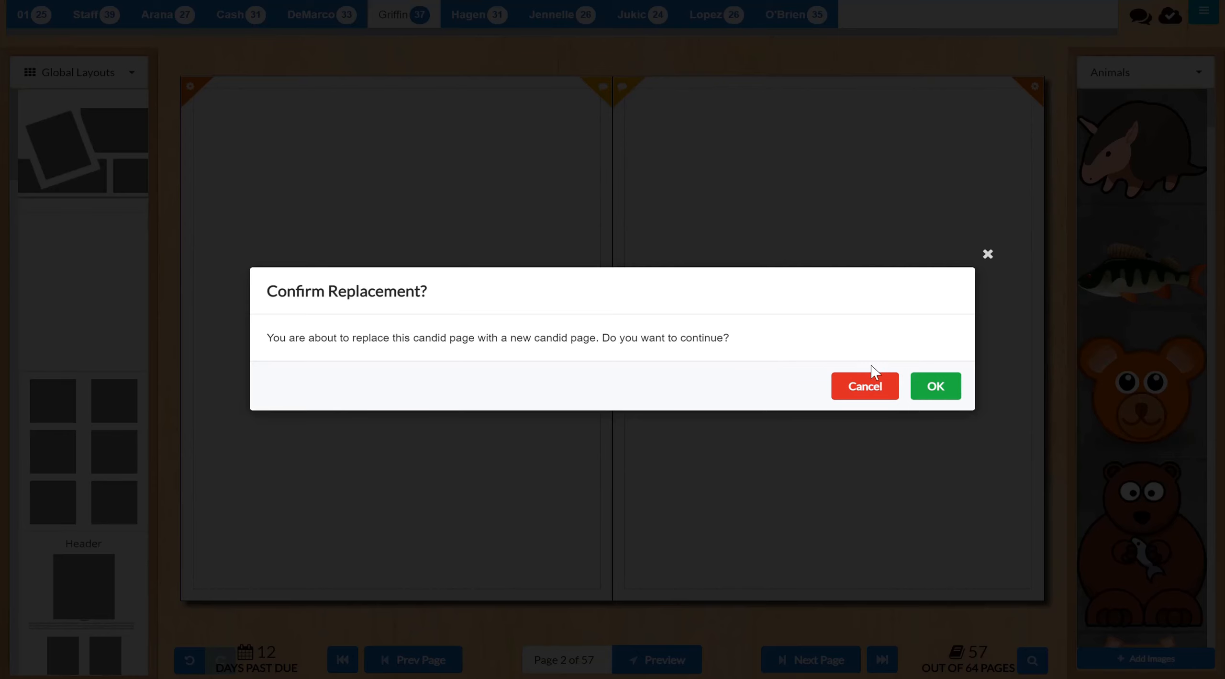
left_click(936, 387)
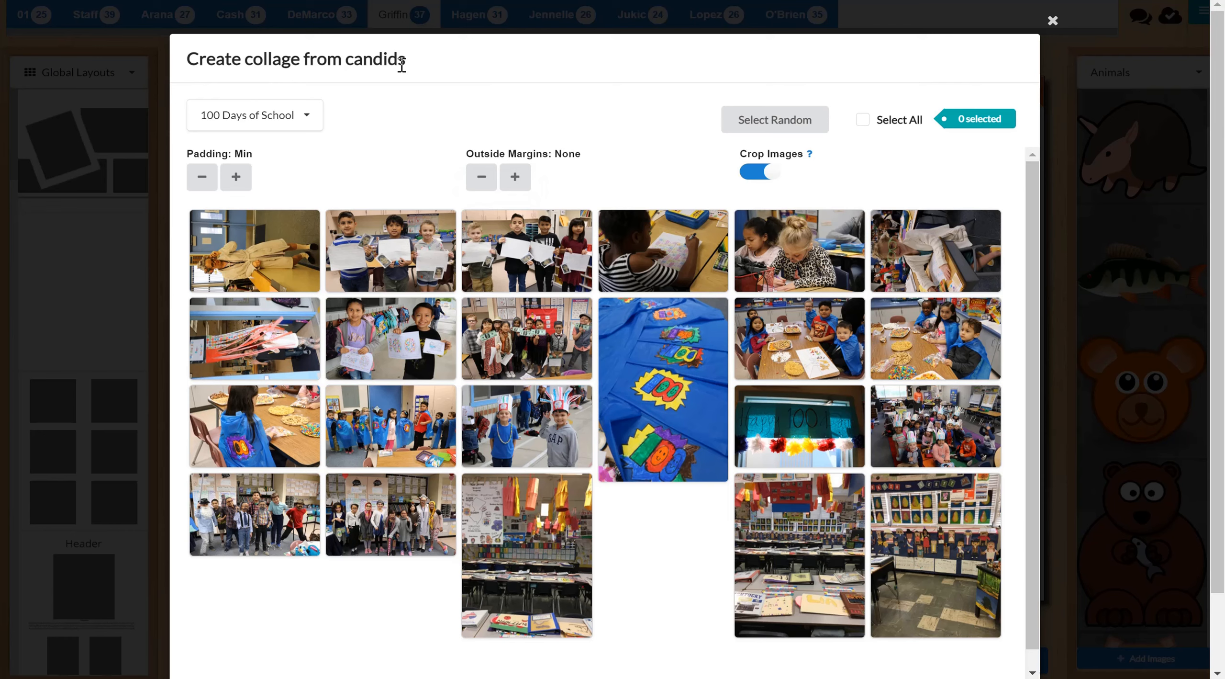
Choose the Test album as the source of the collage's candid photos
left_click(238, 122)
scroll(273, 249, "down", 5)
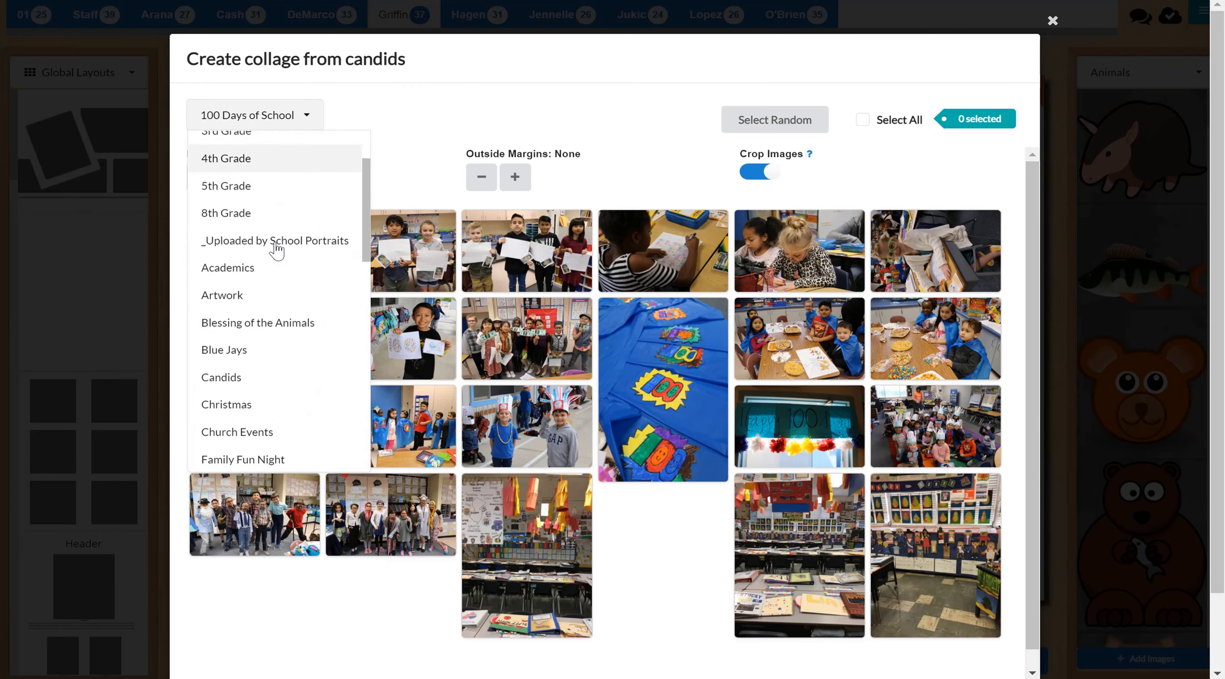
scroll(276, 249, "down", 10)
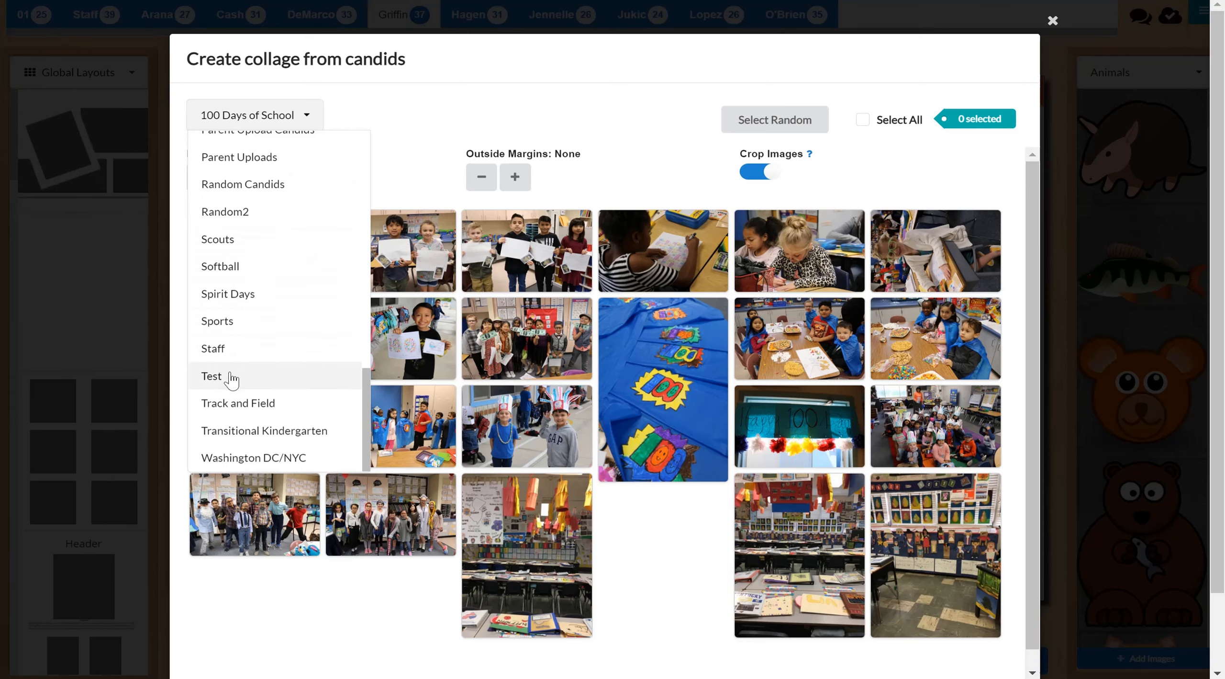
left_click(232, 380)
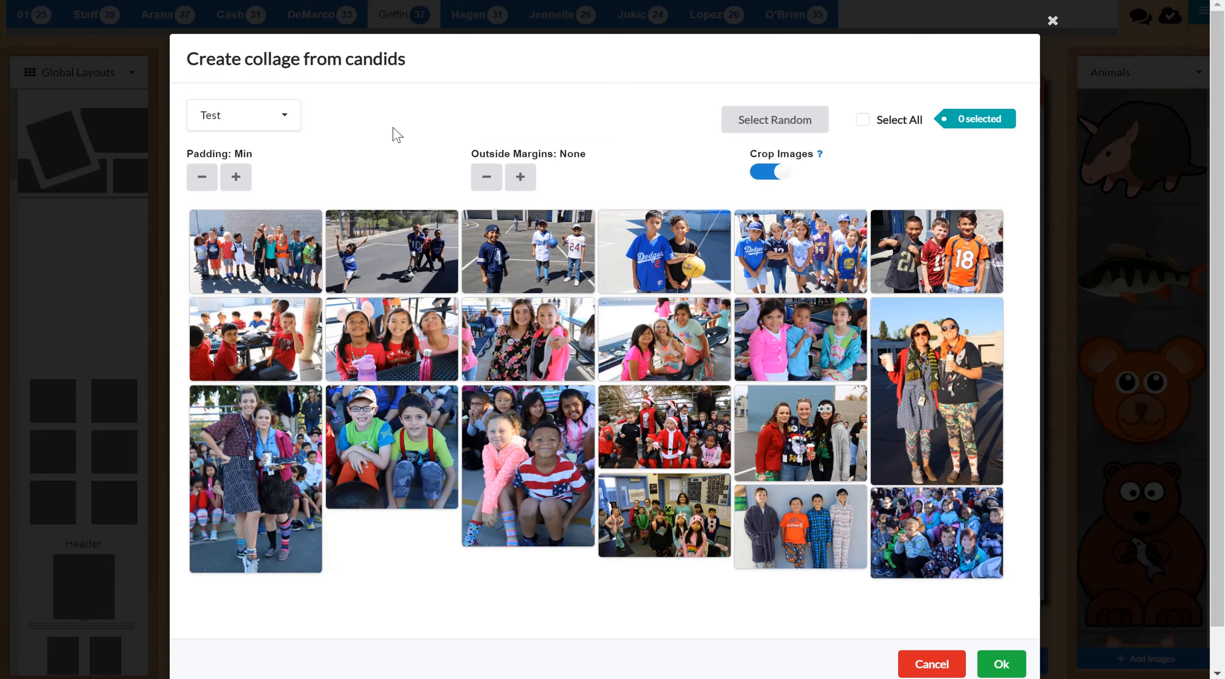
Try a random selection of the Test album's photos, and a selection of all photos except six
left_click(774, 121)
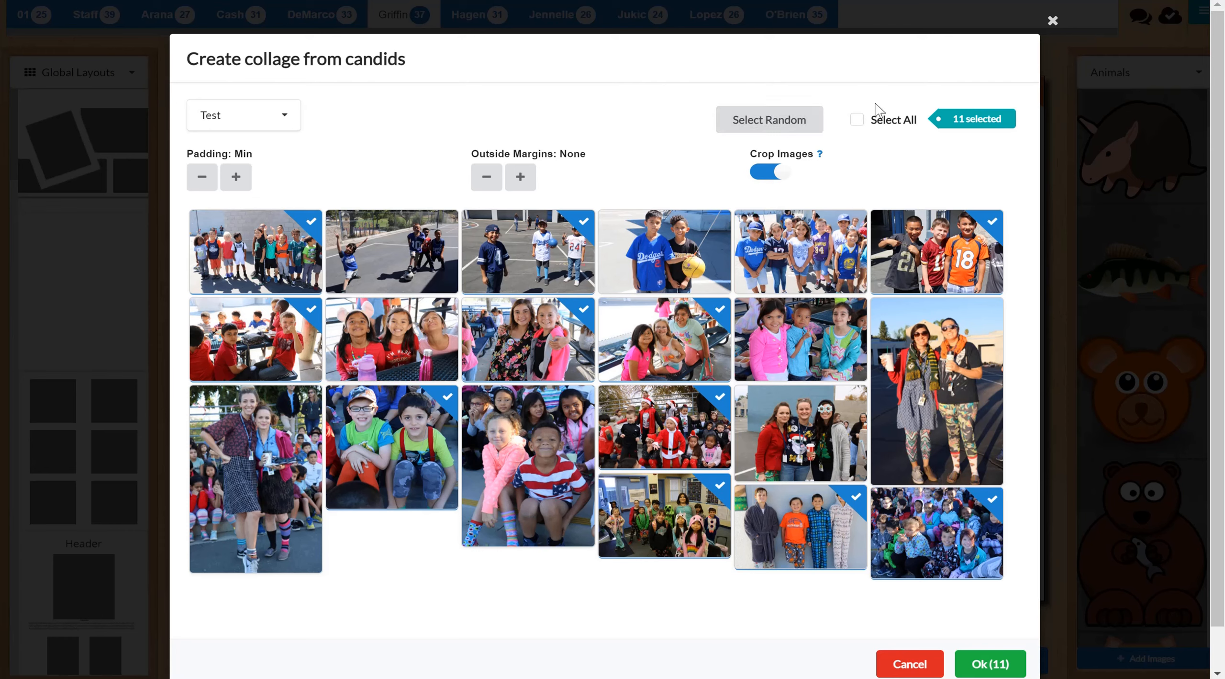
left_click(857, 121)
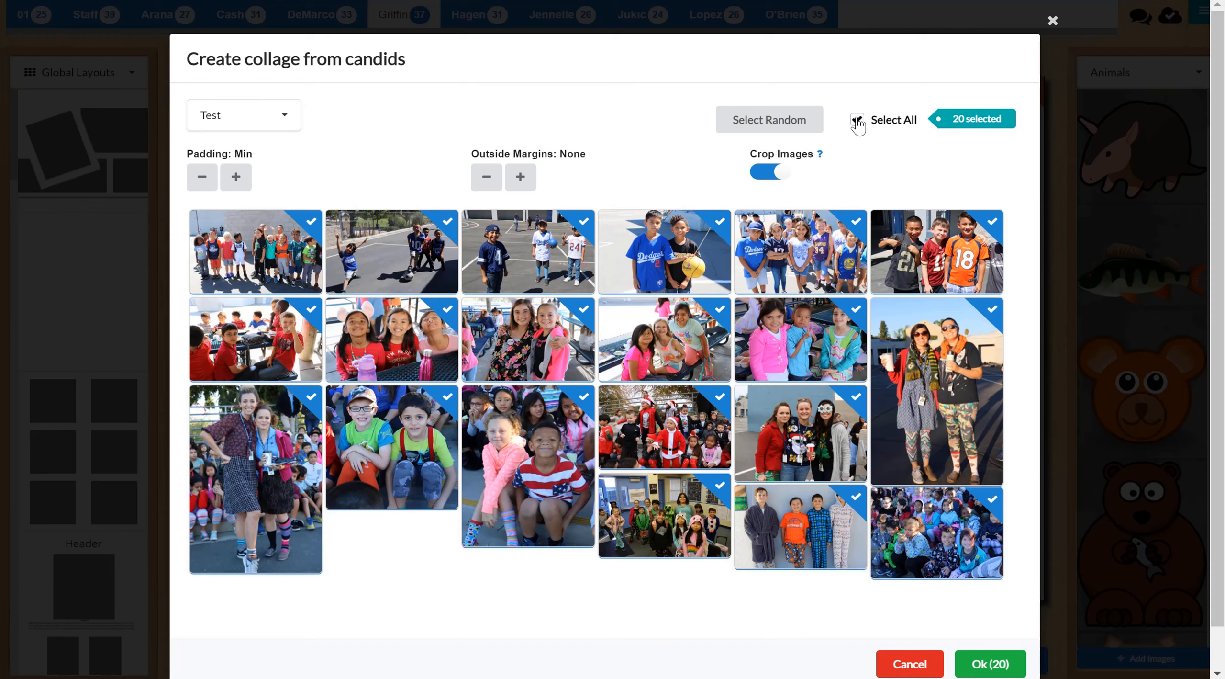
left_click(608, 255)
left_click(669, 333)
left_click(543, 343)
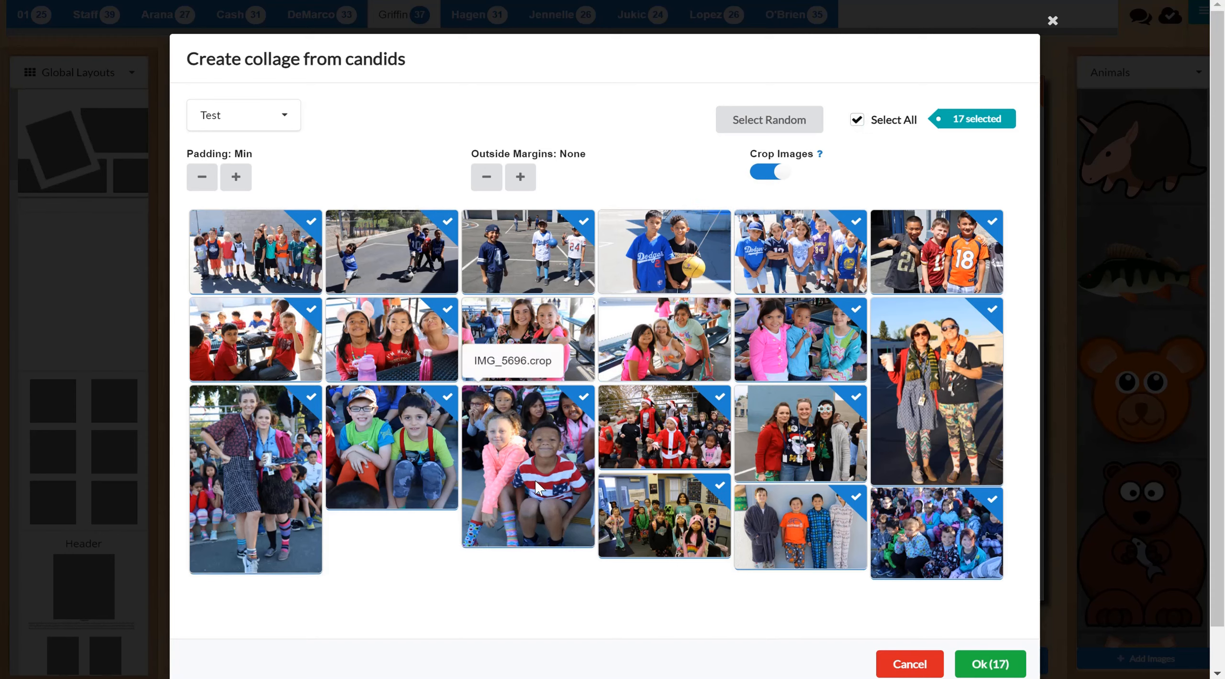
left_click(527, 422)
left_click(665, 421)
left_click(789, 426)
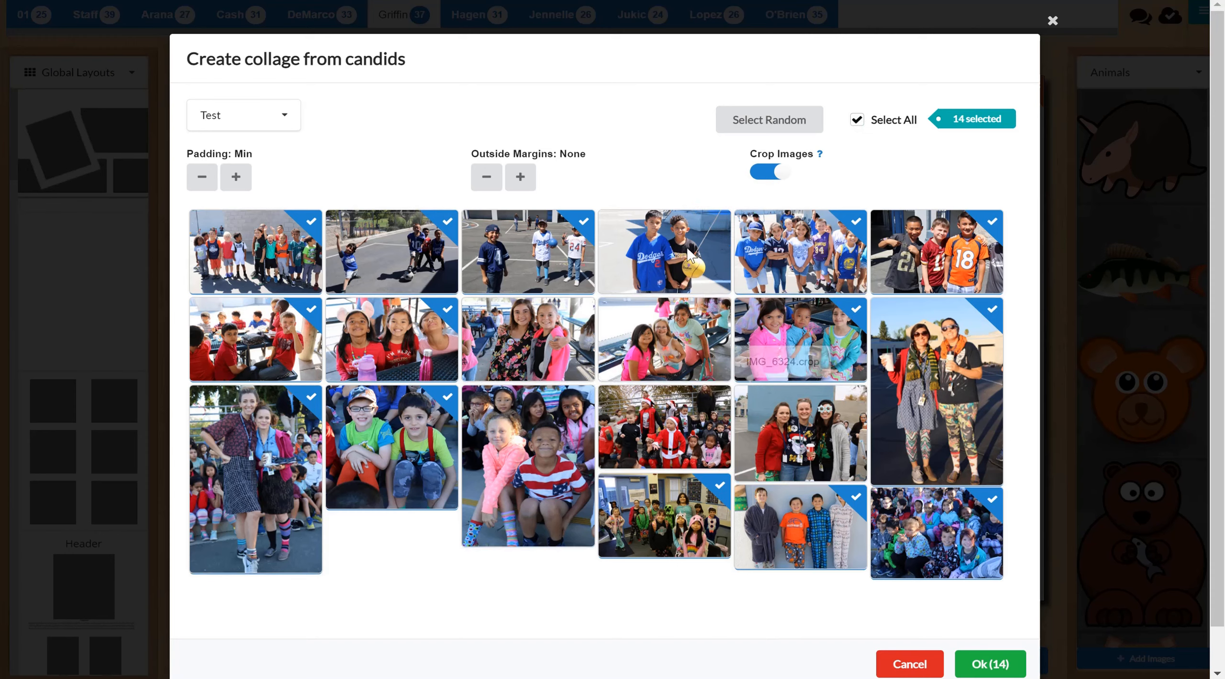
Select all of the Test album's photos for the collage, with padding of 3 and outside margins of 2
left_click(857, 120)
left_click(858, 120)
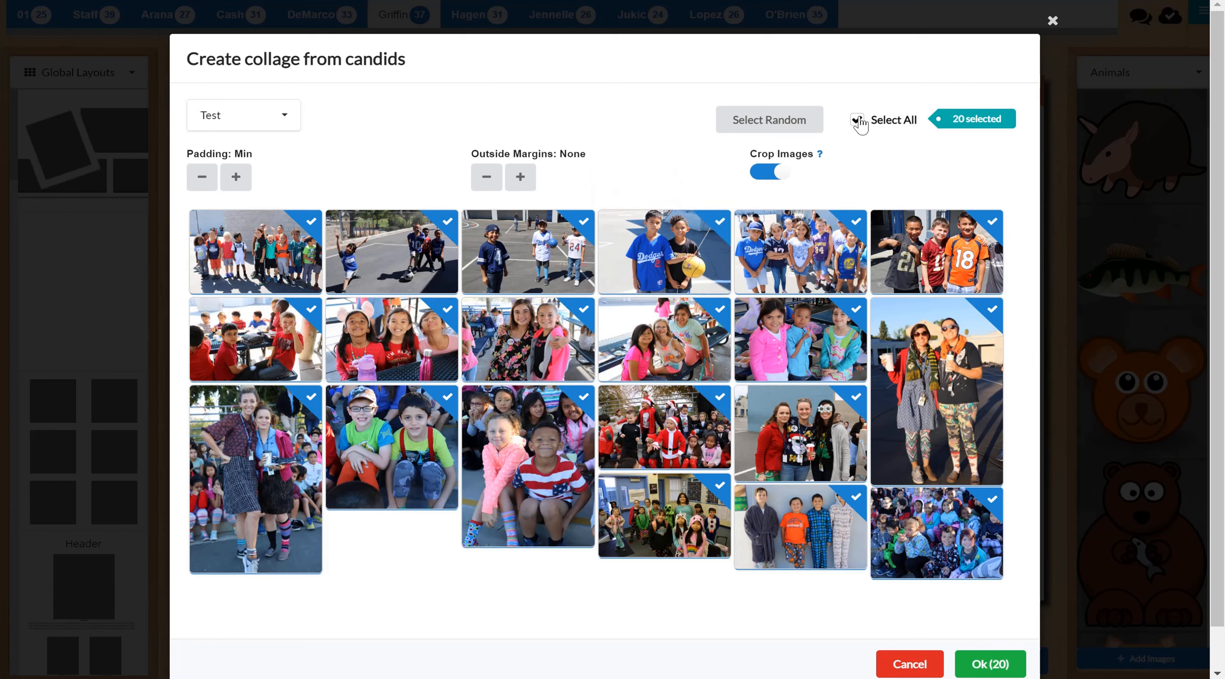
left_click(239, 178)
left_click(245, 181)
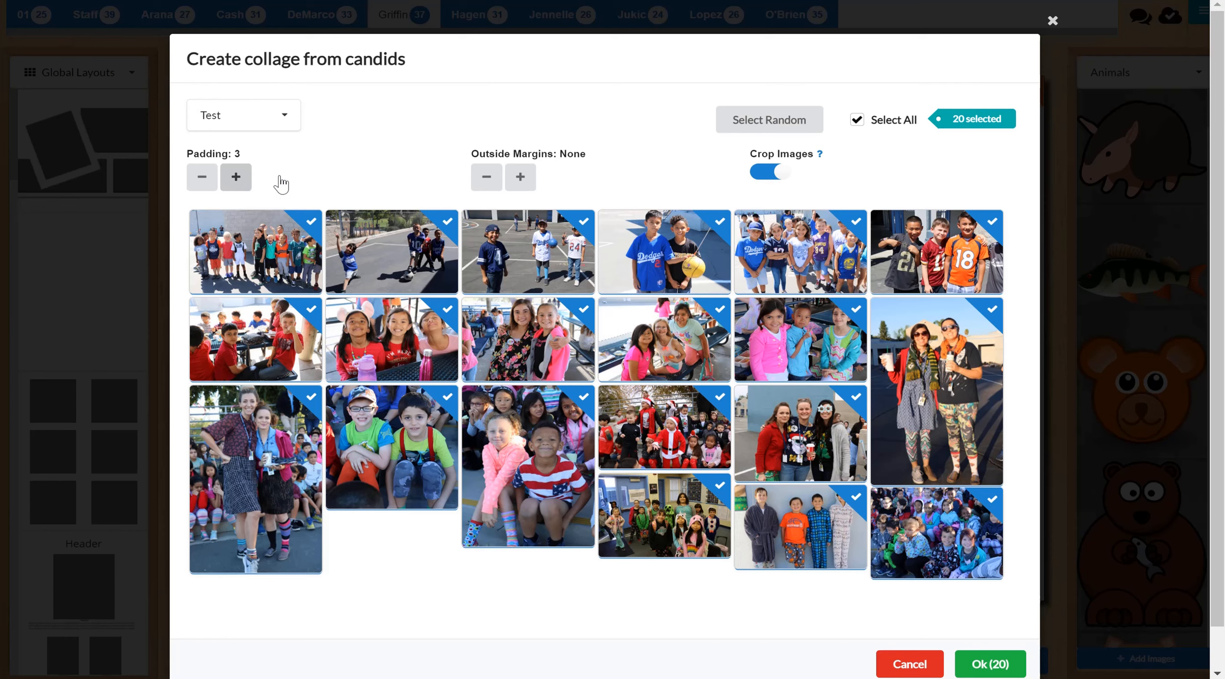
left_click(529, 179)
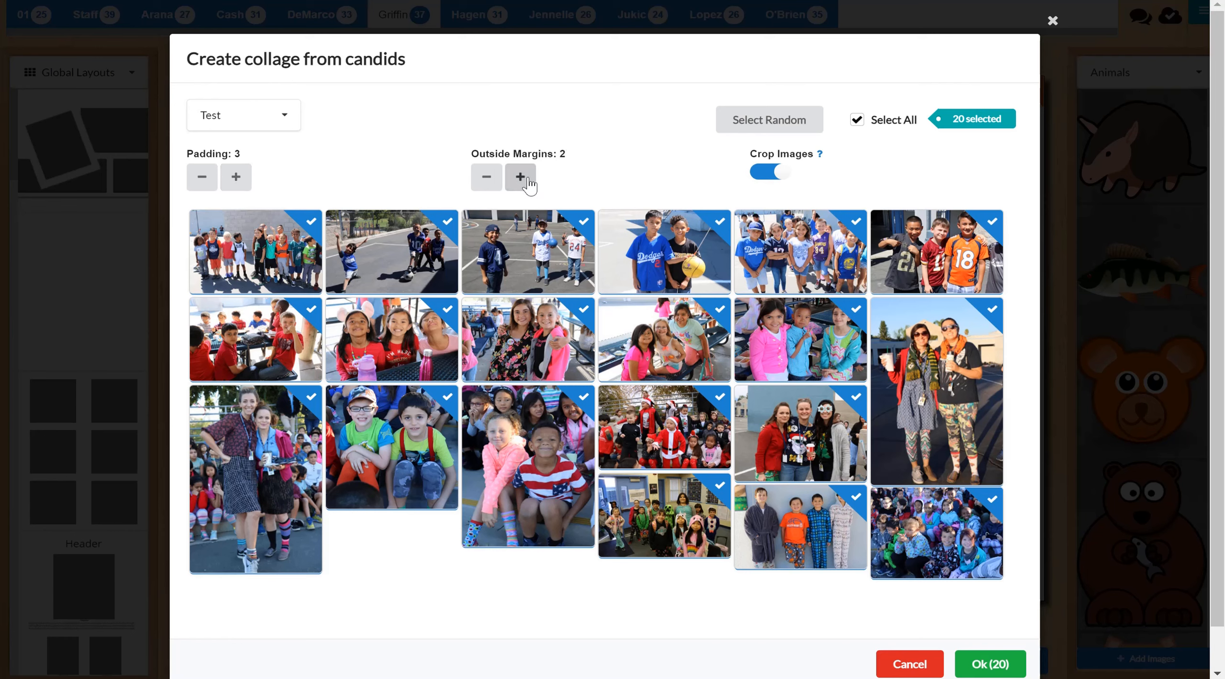
Generate the page 2 collage from all the selected Test photos, with outside margins of 2 and image cropping on
left_click(529, 182)
left_click(478, 180)
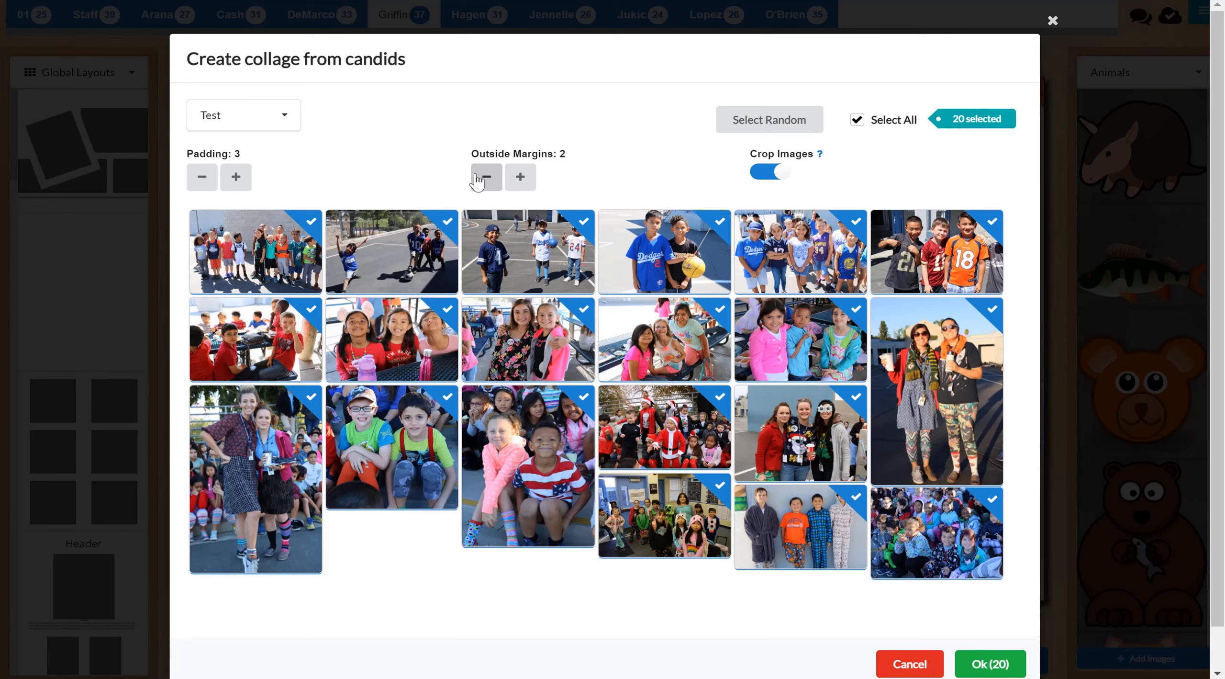
scroll(623, 73, "down", 1)
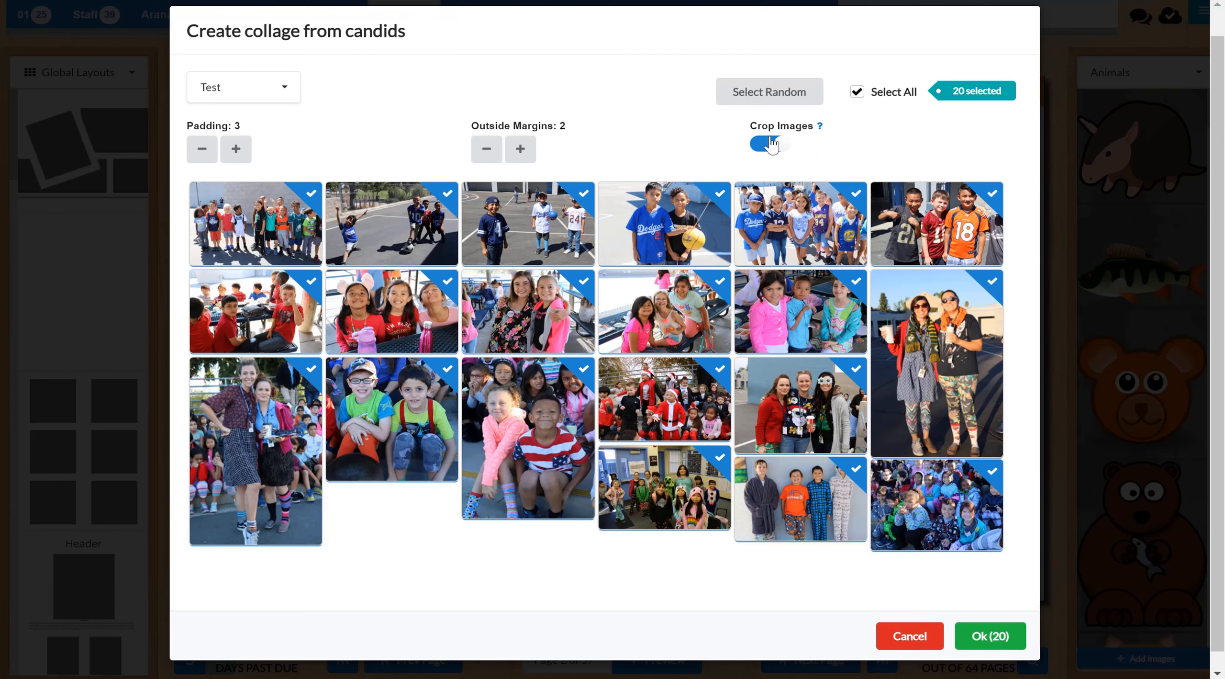
left_click(986, 636)
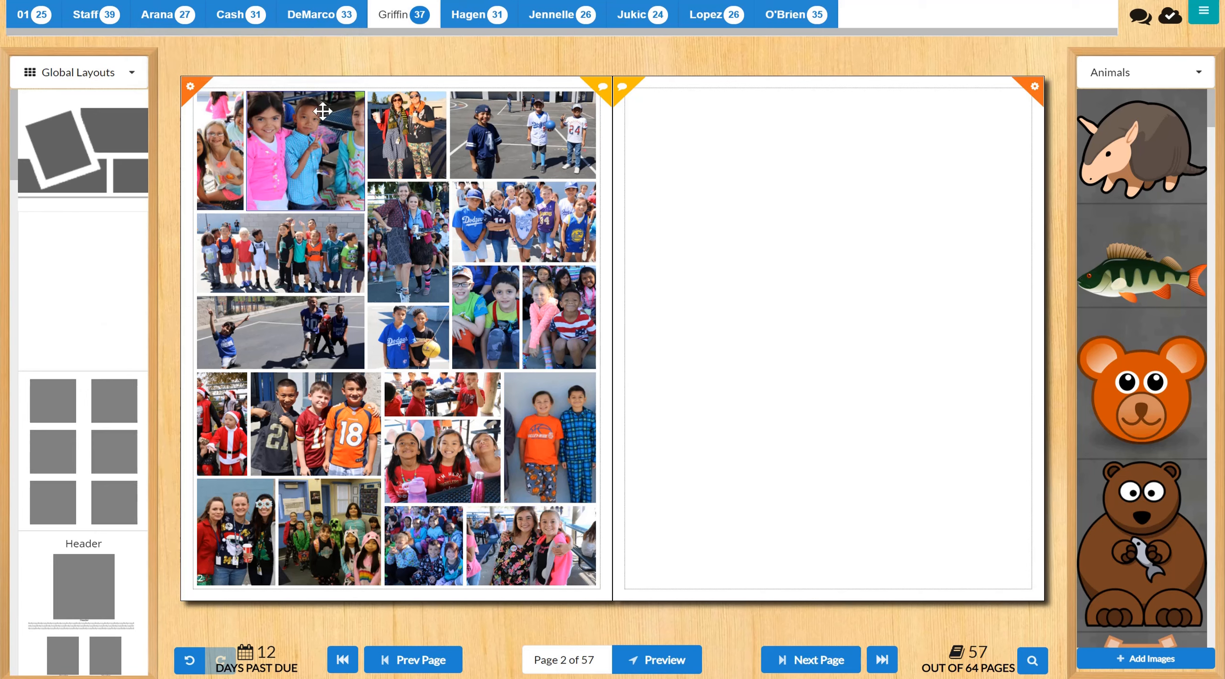
Shift the crop of the upper collage photo with the pink cardigan so it frames the two children on its left
left_click(326, 142)
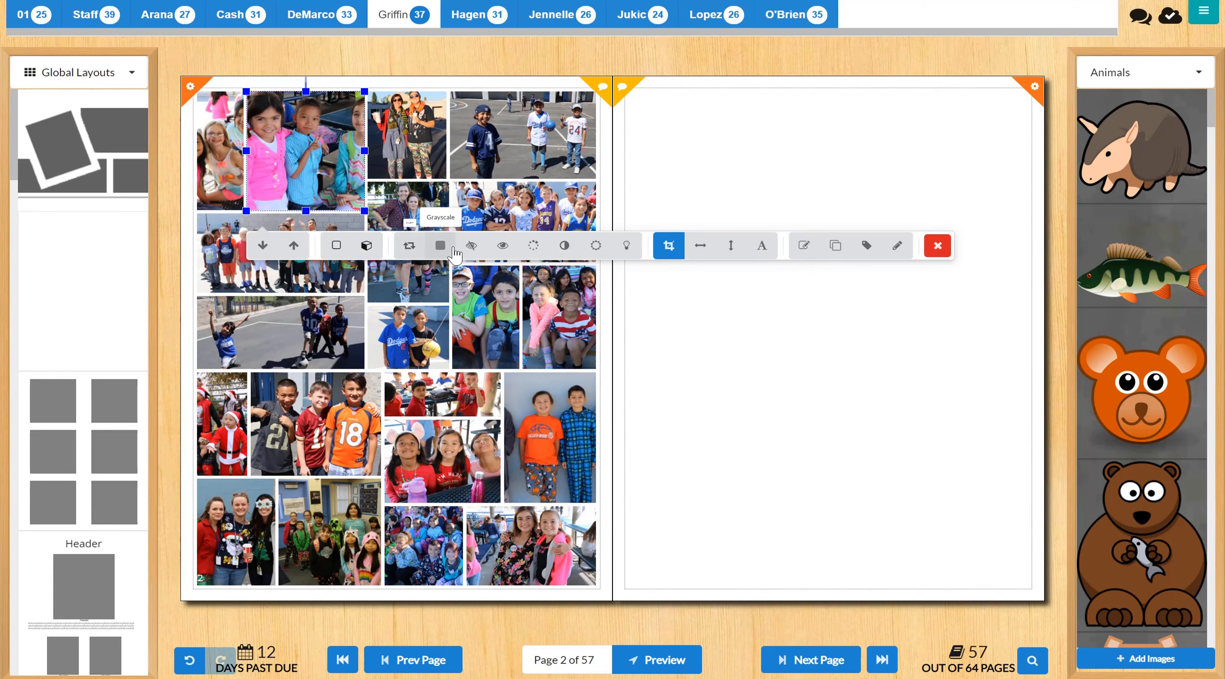
left_click(669, 246)
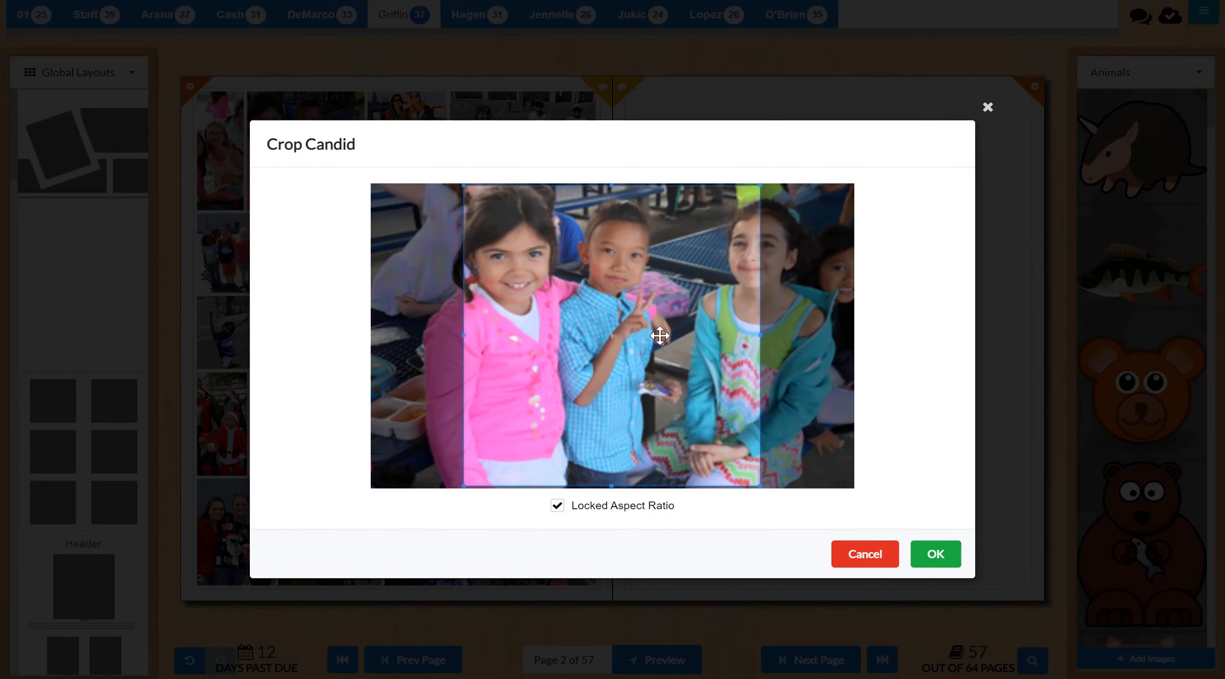
left_click_drag(660, 335, 593, 340)
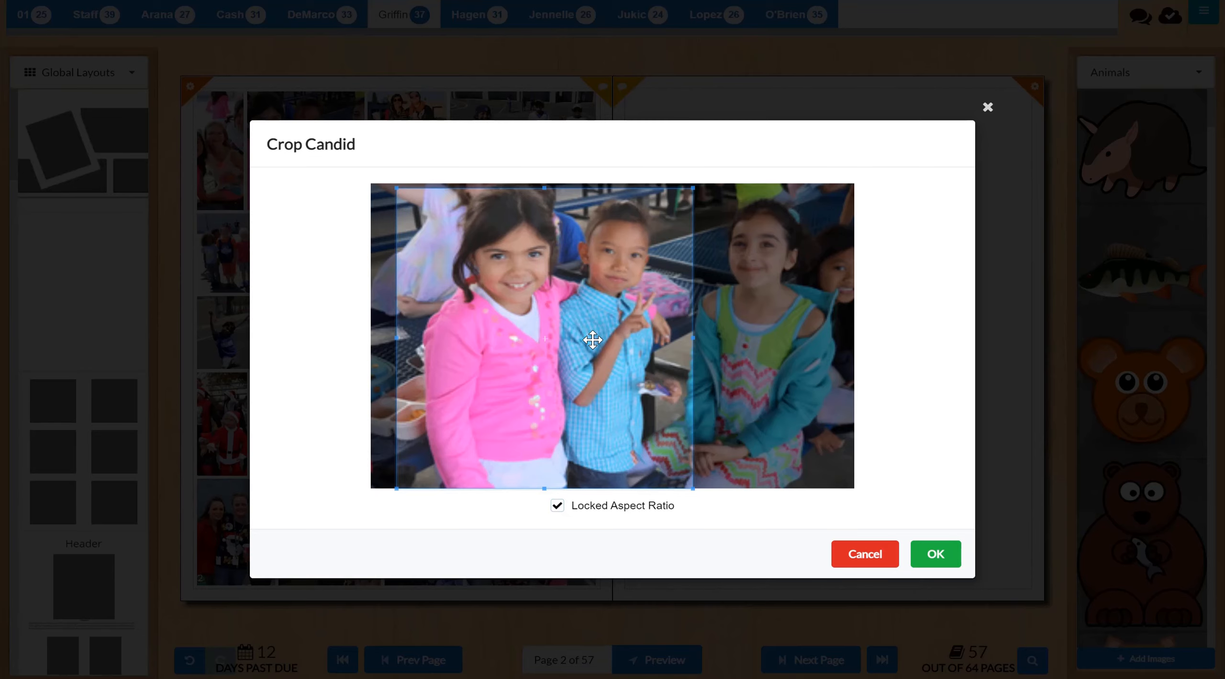
left_click(933, 555)
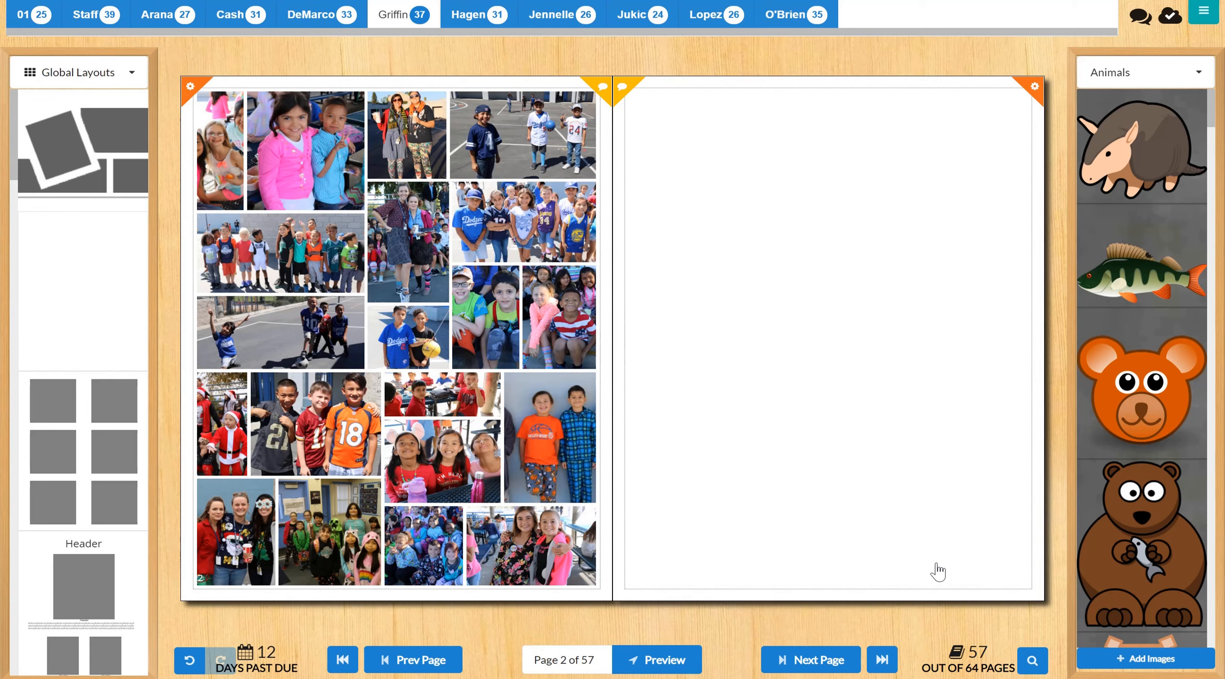
Delete the group photo below the top-right picture and the tall photo of two women beside it
left_click(529, 210)
key("Delete")
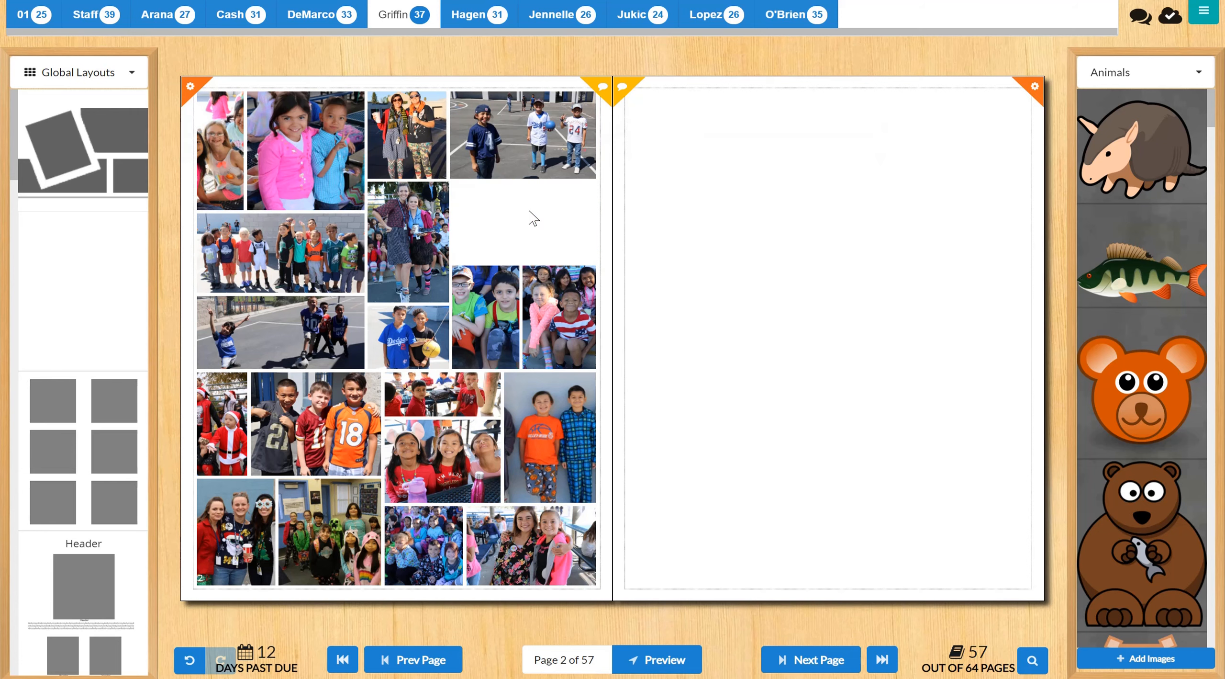
left_click(423, 211)
key("Delete")
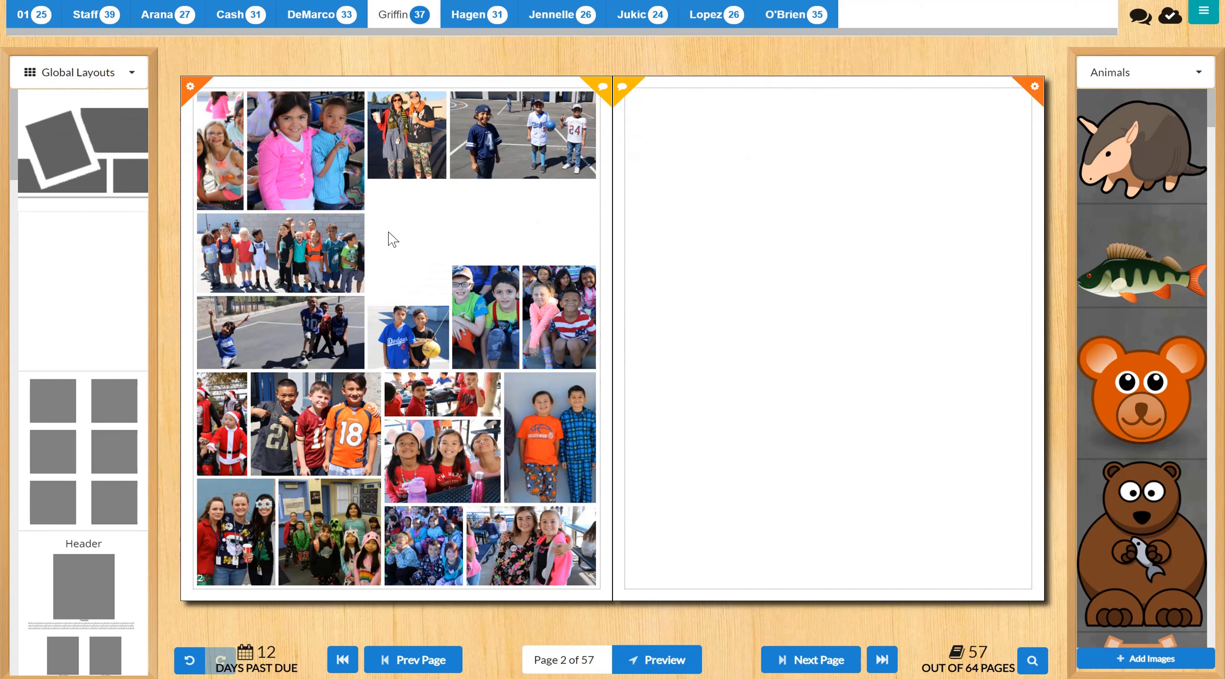
Add the text "Spirit Days" in the empty gap left in the collage
double_click(428, 211)
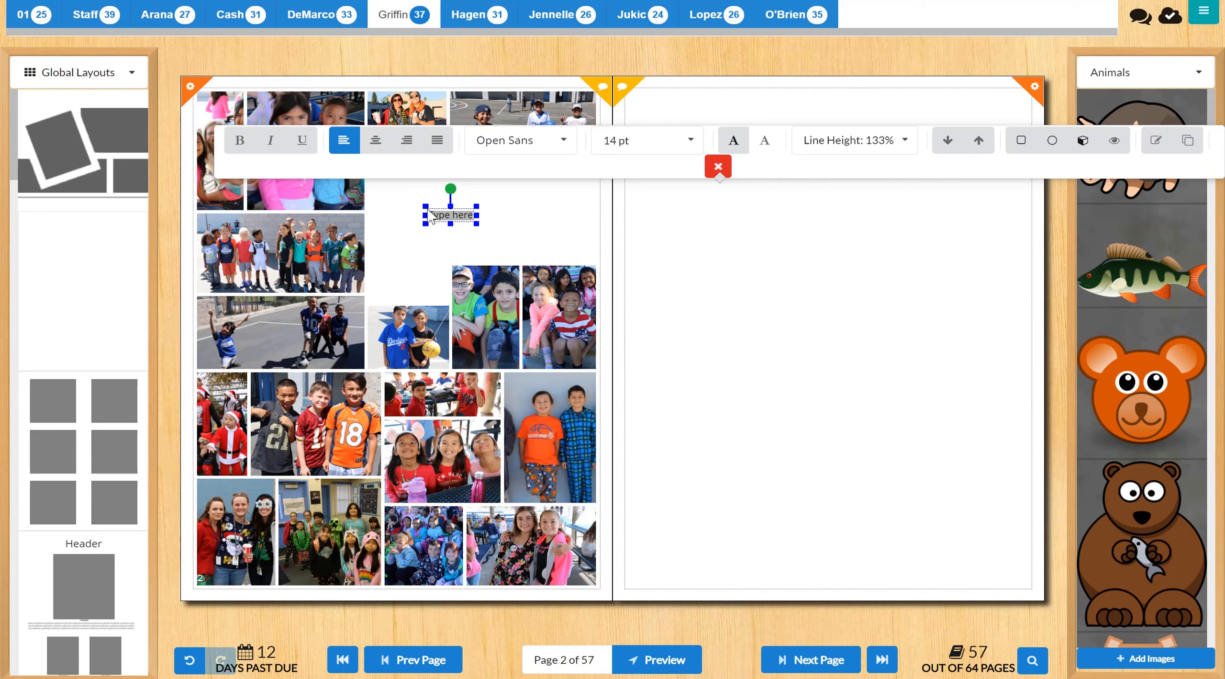
type("Spirit Da")
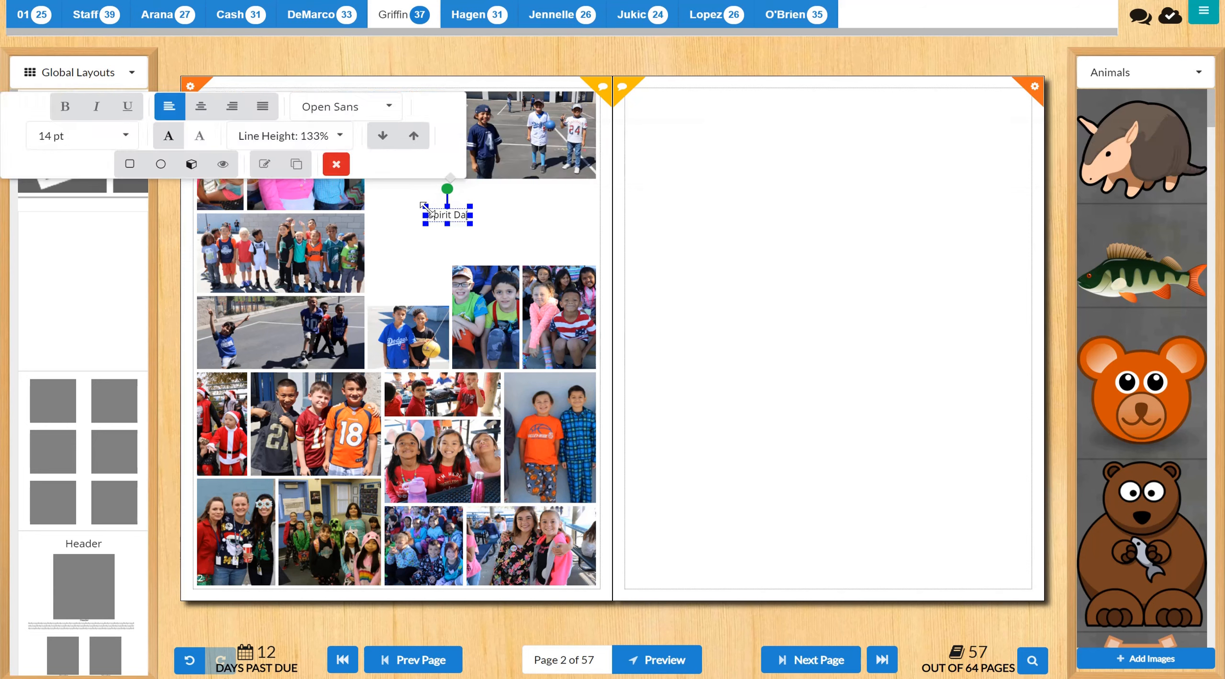
type("ys")
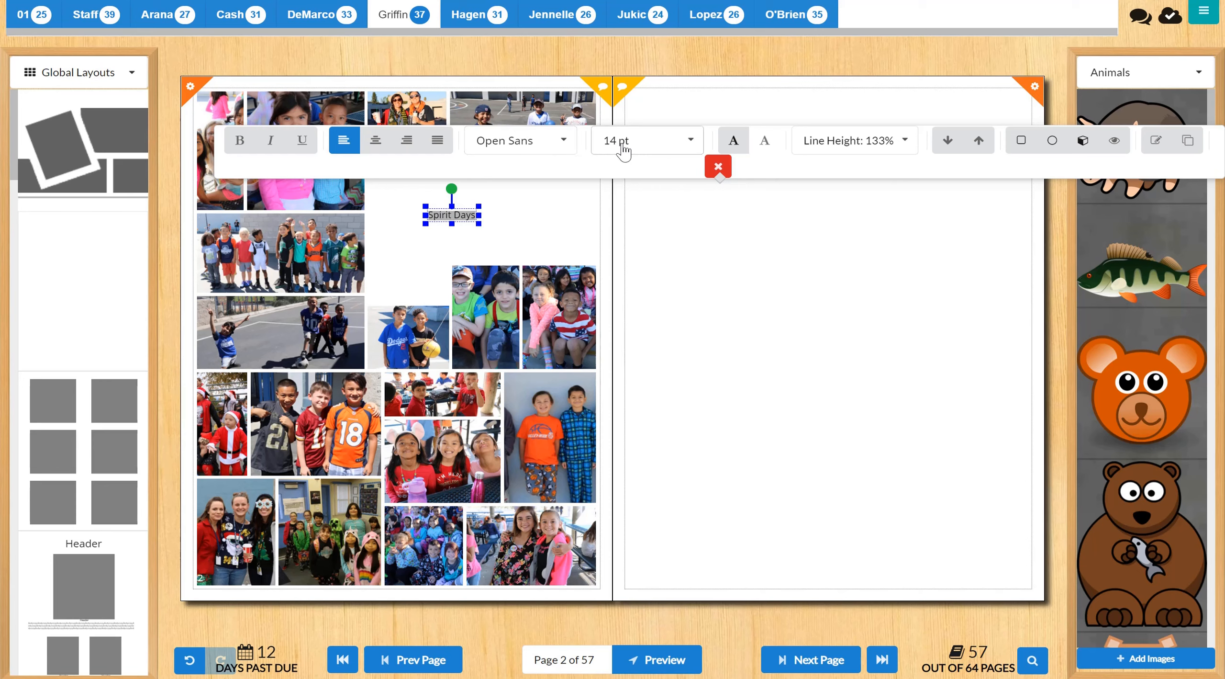
Format the "Spirit Days" text in the Oswald font at 34 pt
left_click(549, 153)
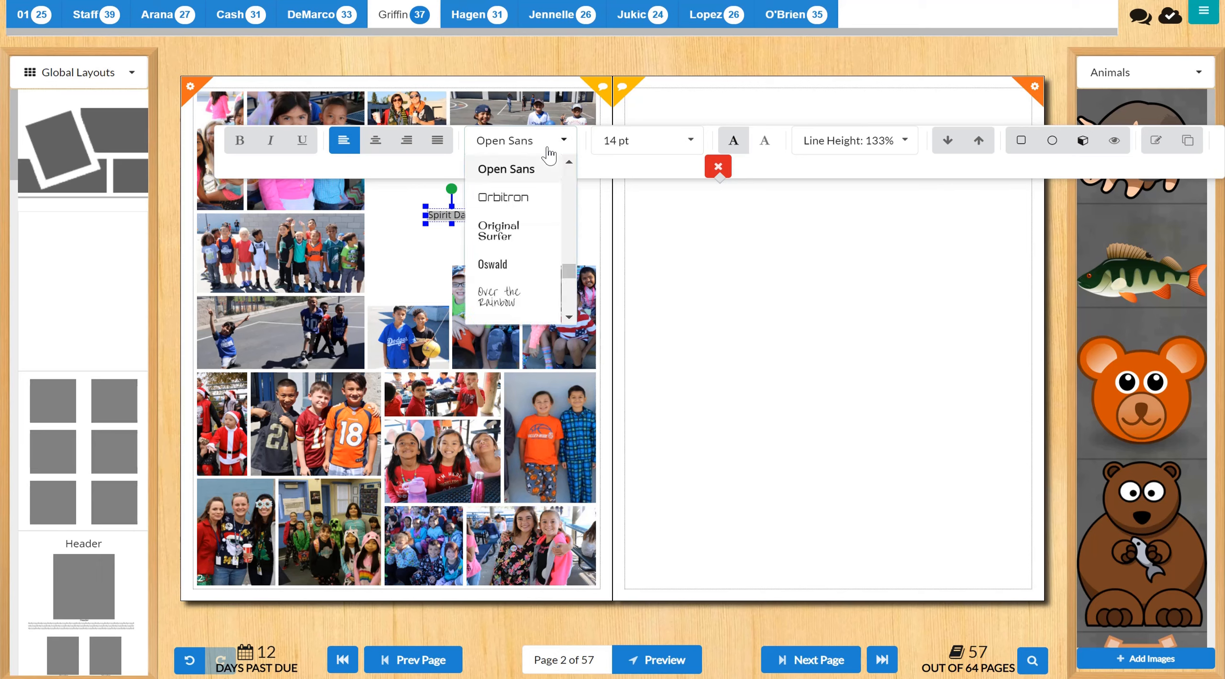
scroll(521, 249, "down", 2)
left_click(521, 249)
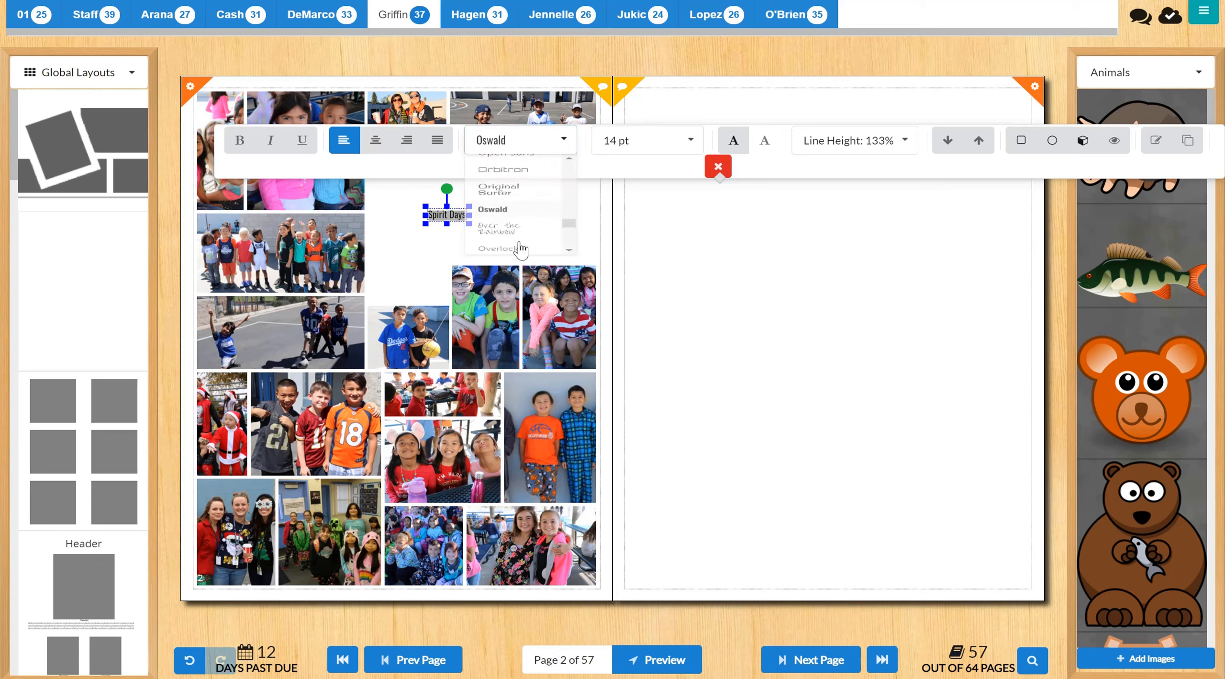
left_click(609, 147)
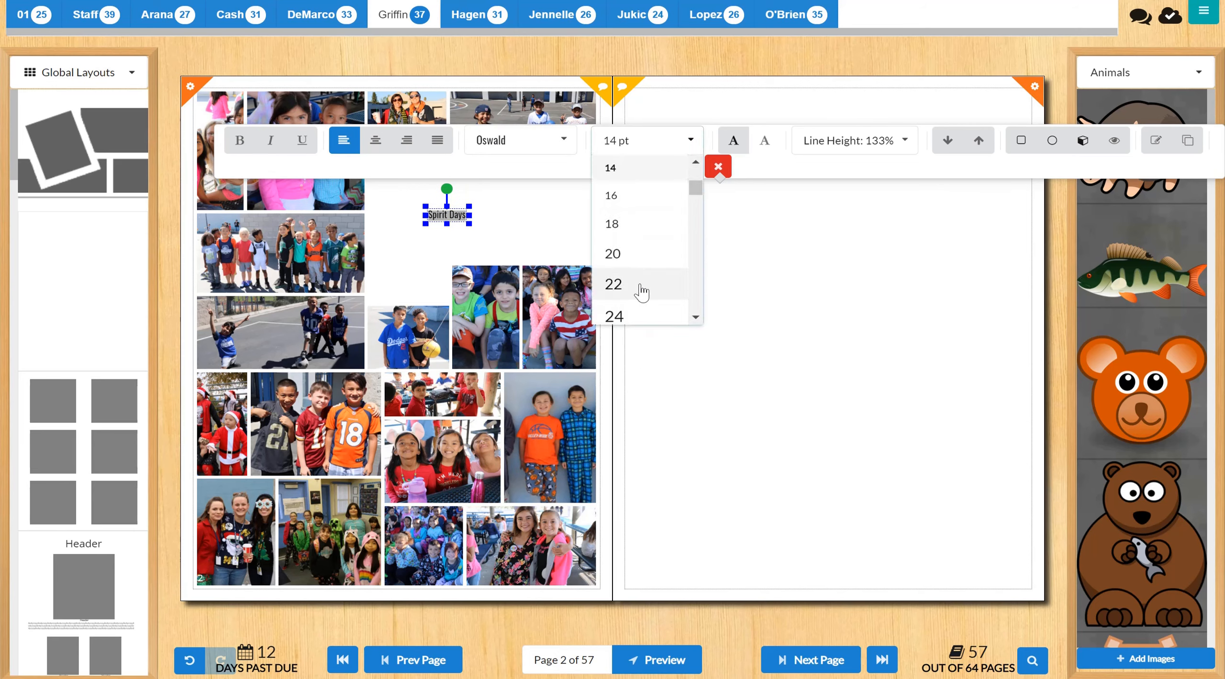
scroll(640, 287, "down", 3)
scroll(637, 318, "down", 1)
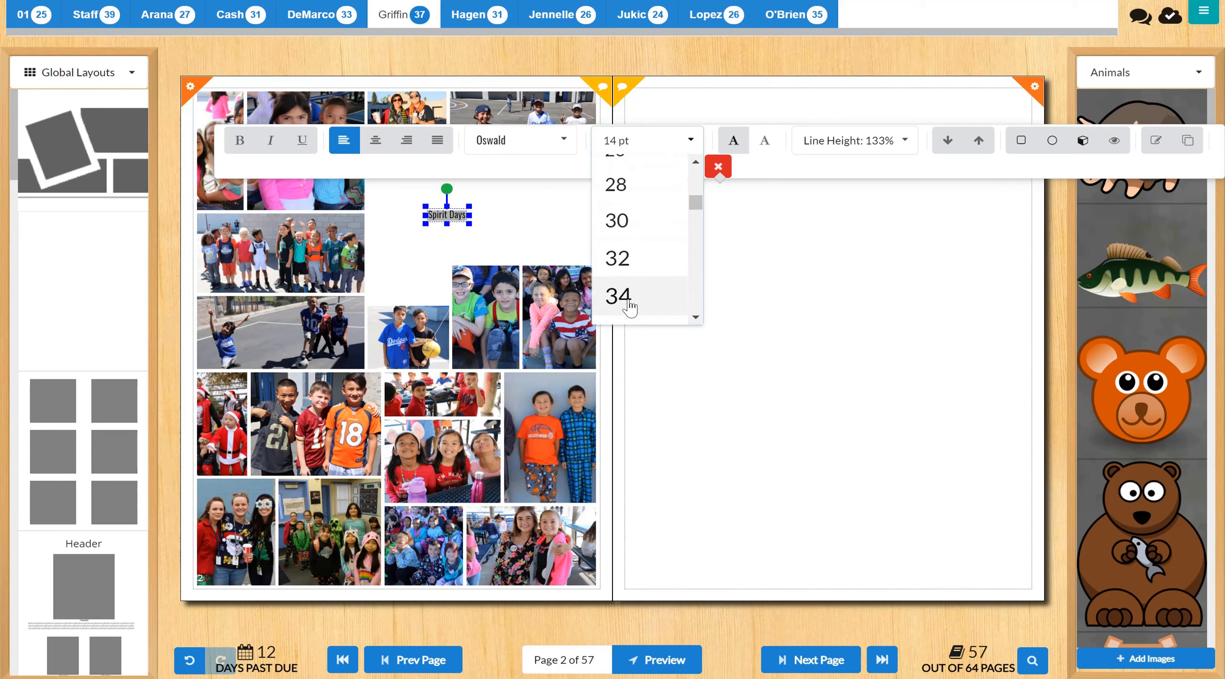
left_click(623, 297)
left_click(571, 236)
Move the "Spirit Days" title to the left part of the gap and tilt it slightly counterclockwise
left_click_drag(493, 213, 417, 210)
left_click(548, 215)
left_click(475, 211)
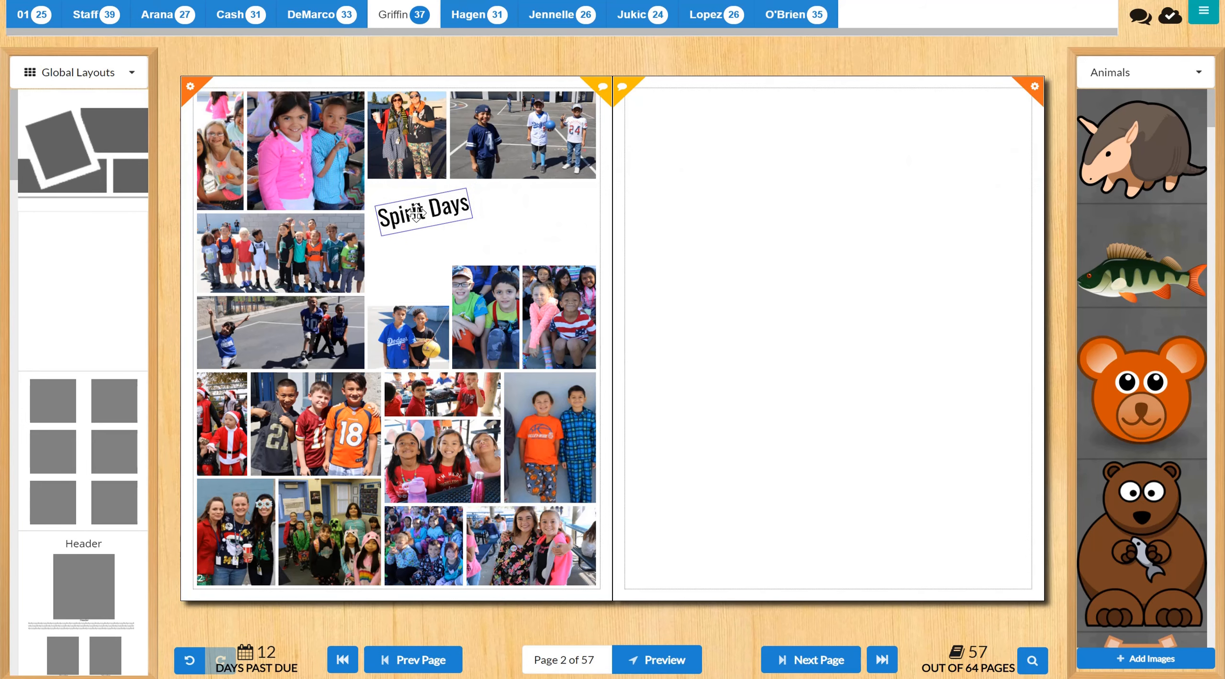
Tilt the photo of two boys in green into the gap beside the title, and shift the neighbouring photo left beneath it
left_click(486, 287)
left_click_drag(485, 247, 551, 219)
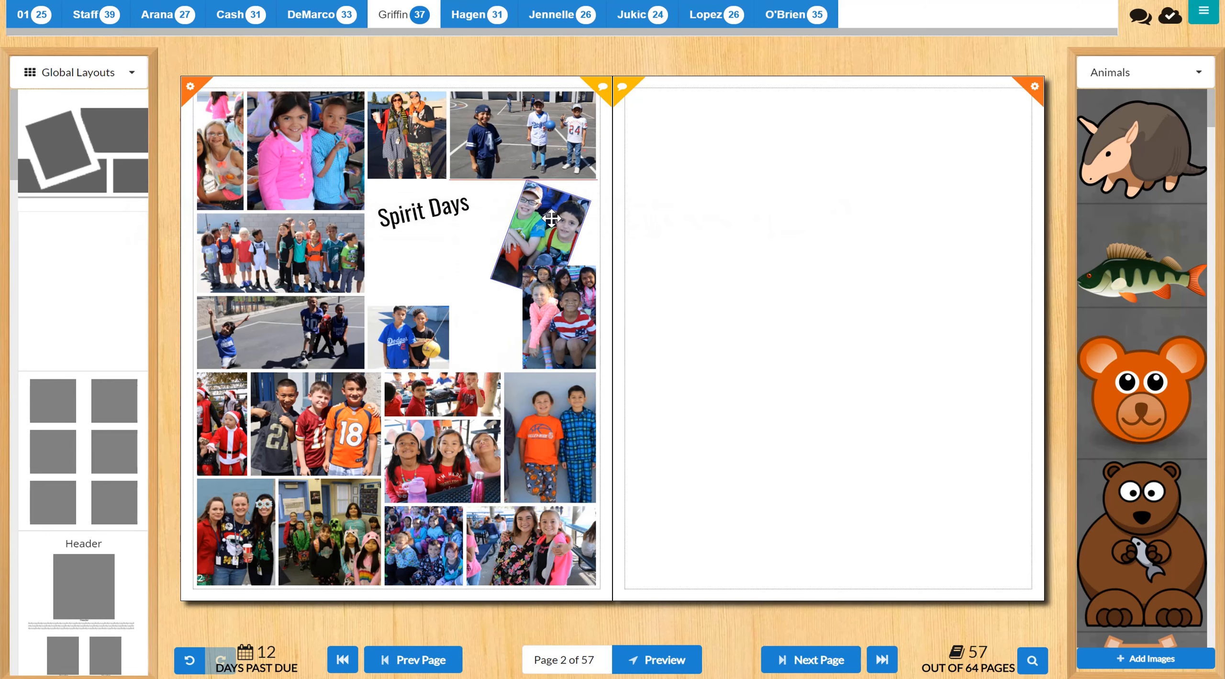
left_click_drag(572, 319, 506, 320)
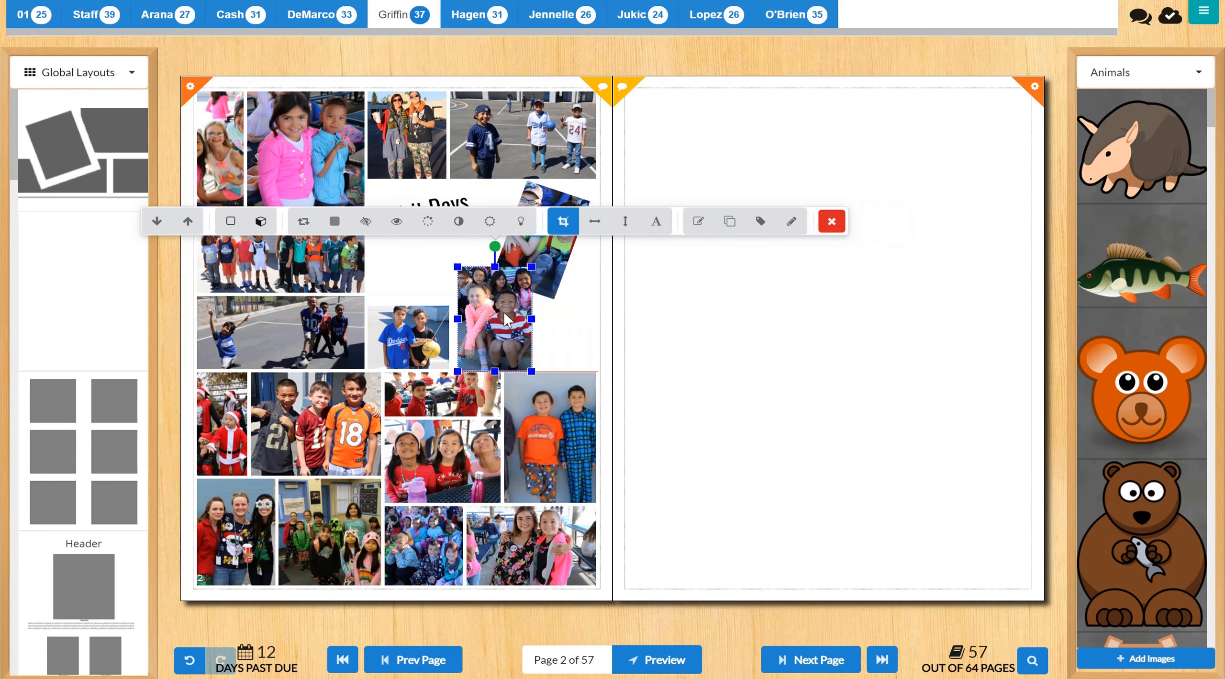
left_click(590, 318)
left_click_drag(443, 203, 442, 205)
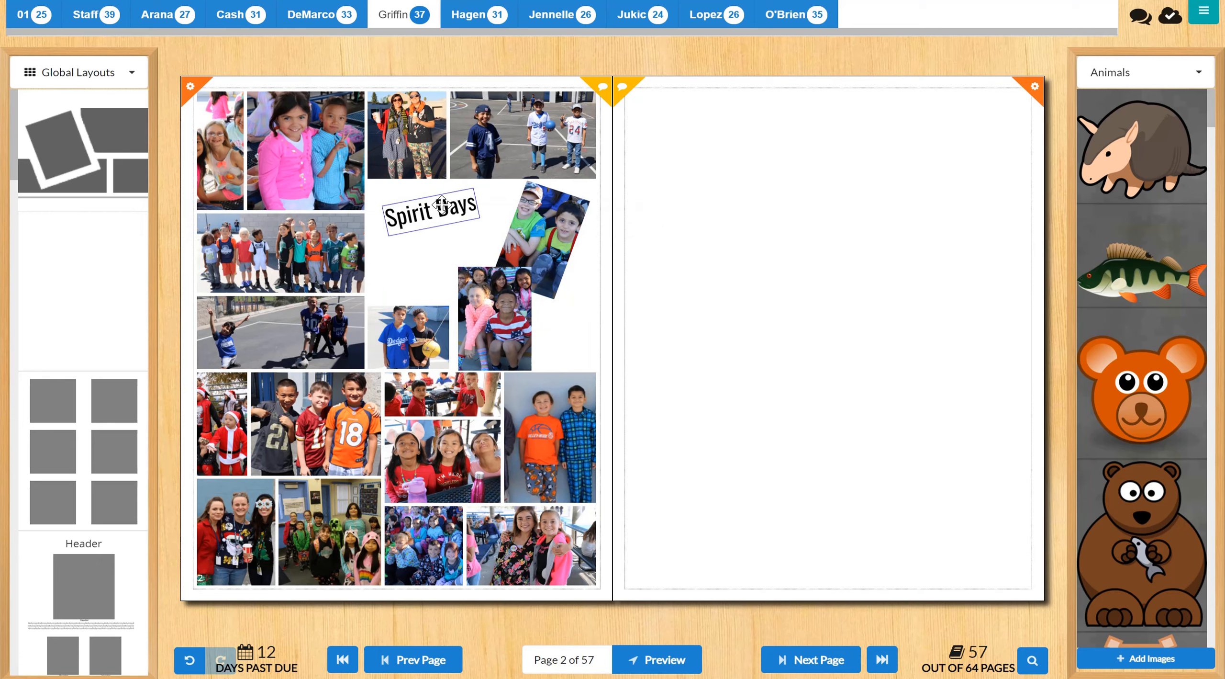
Switch the image album from Animals to the Painting a Different Picture clip art
left_click(1172, 82)
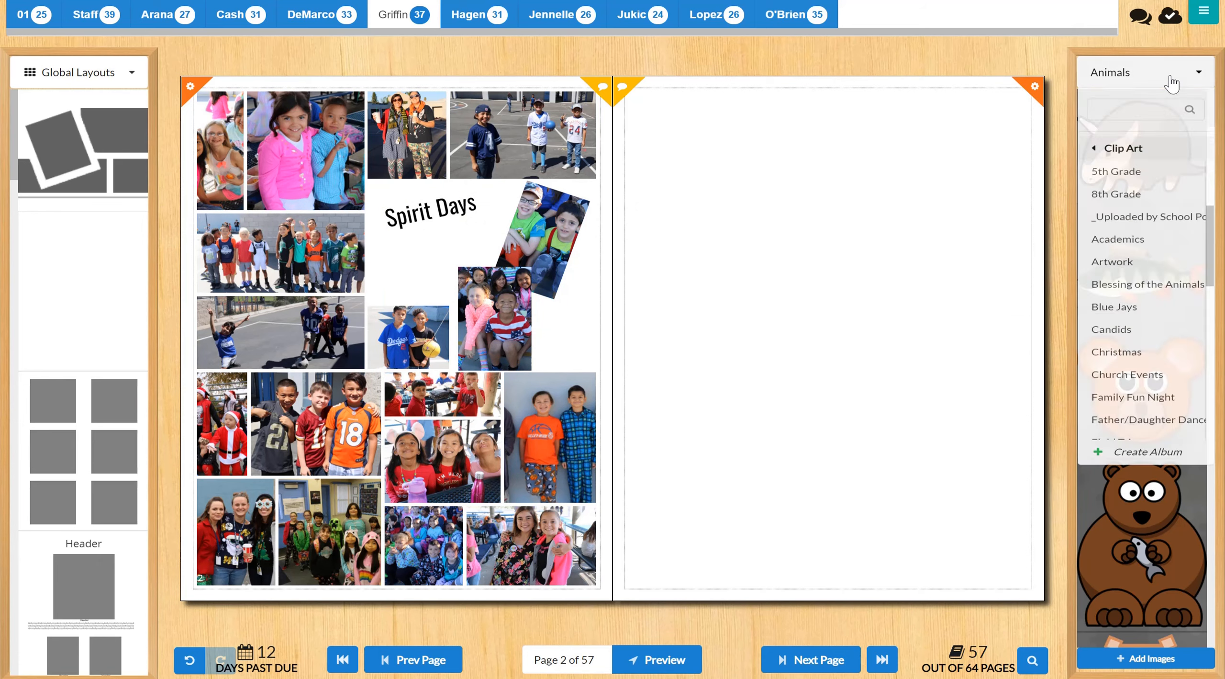
left_click(1122, 161)
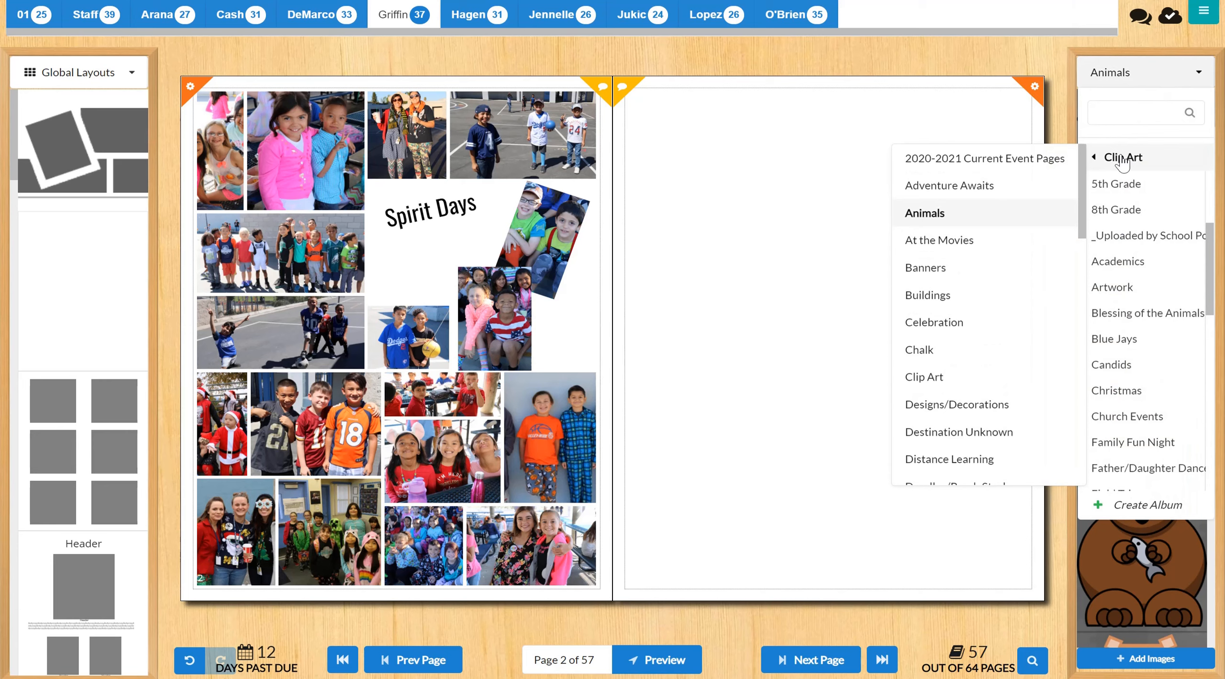
scroll(1022, 219, "down", 5)
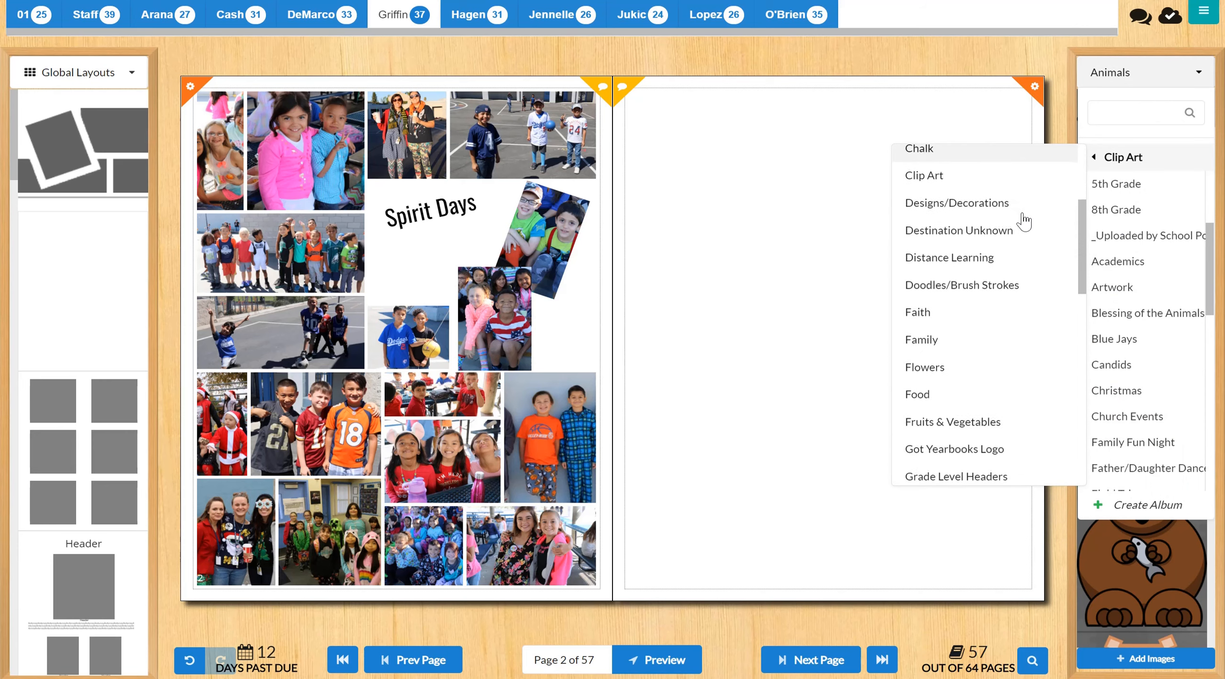
scroll(1024, 221, "down", 1)
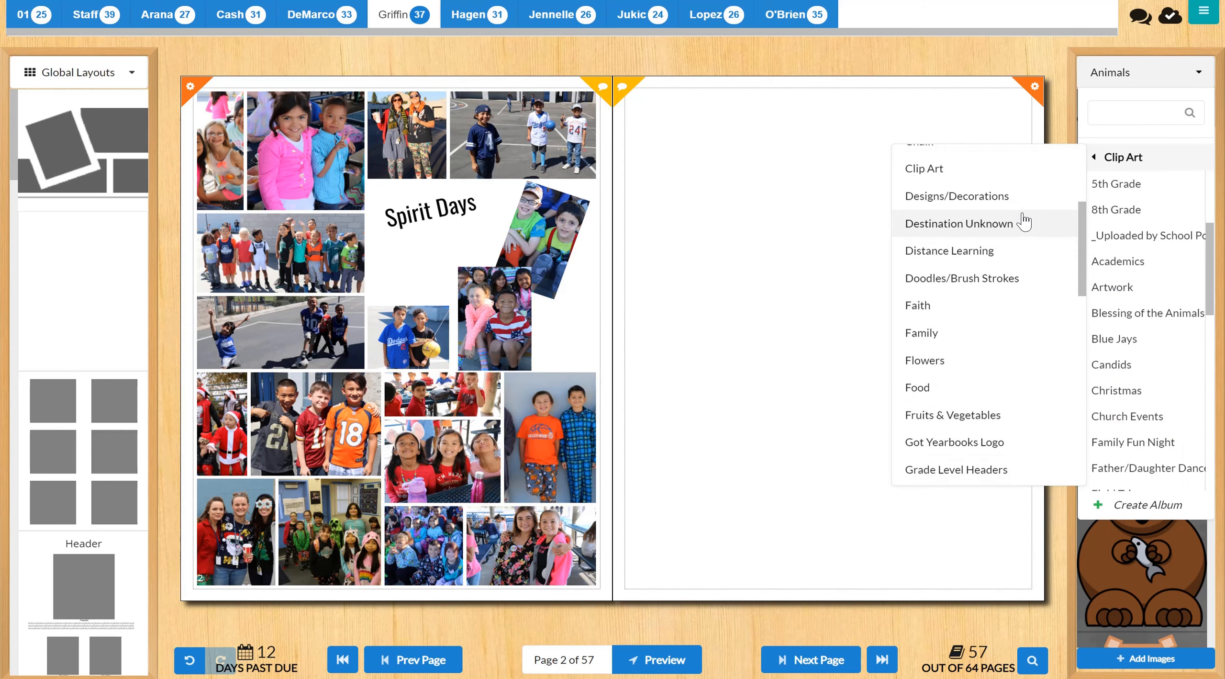
scroll(1025, 221, "down", 4)
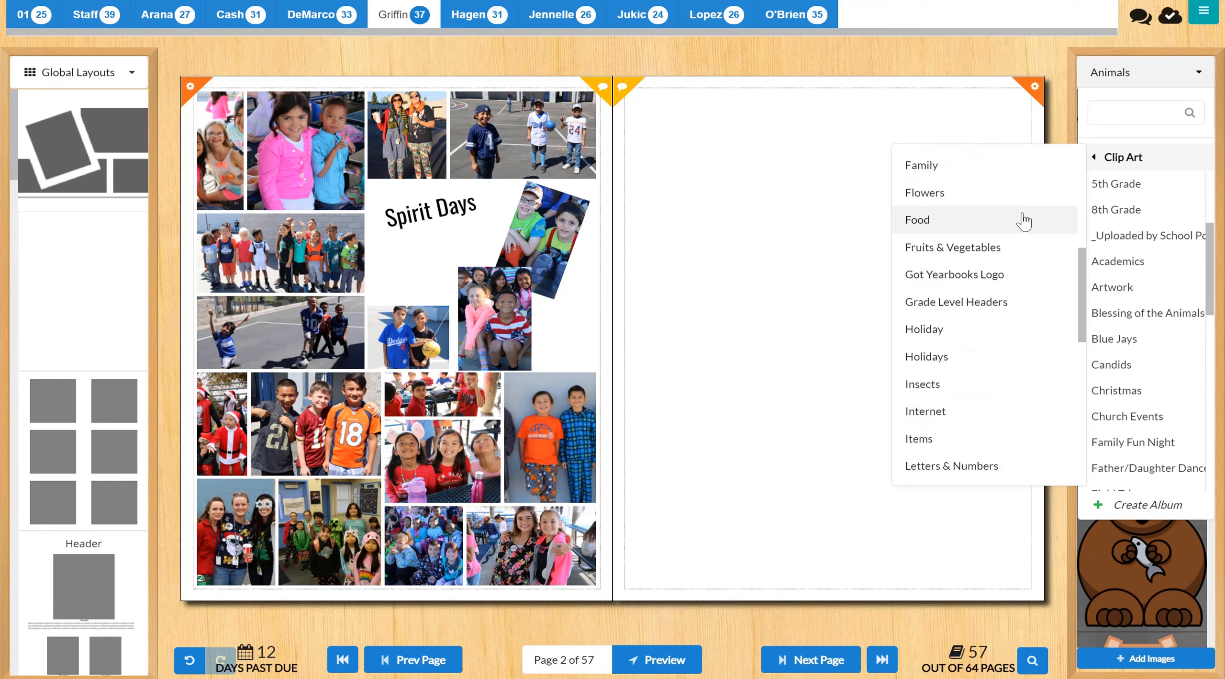
scroll(1025, 222, "down", 1)
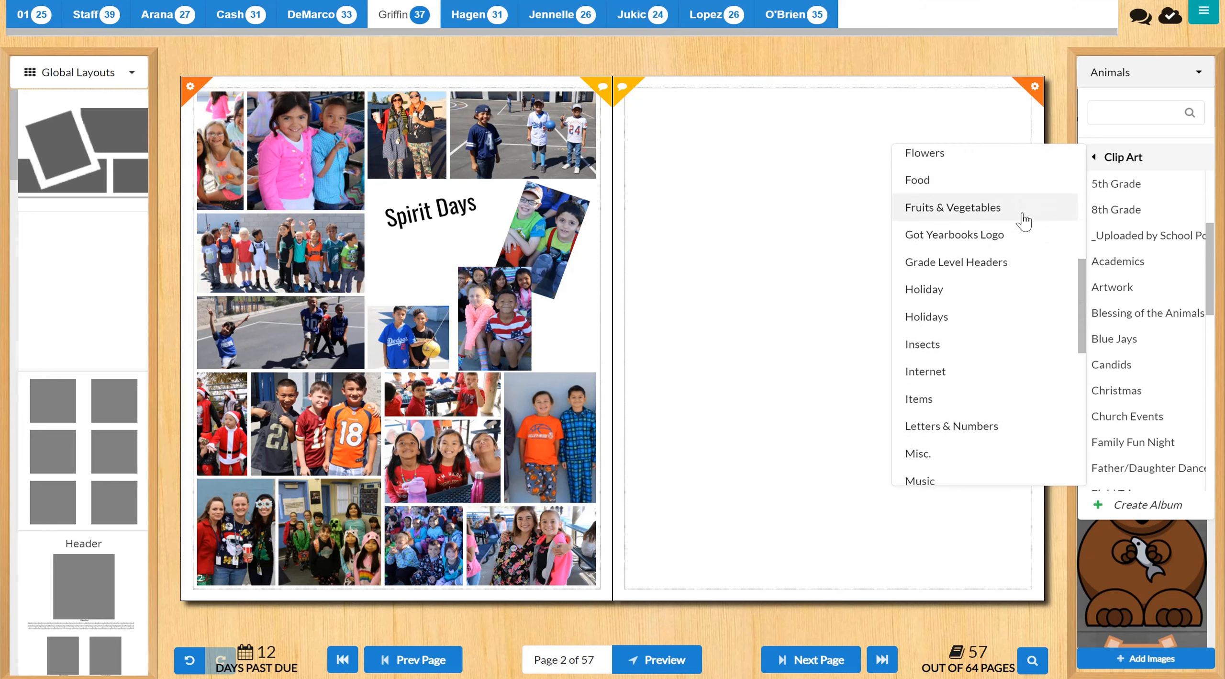
scroll(1024, 221, "down", 10)
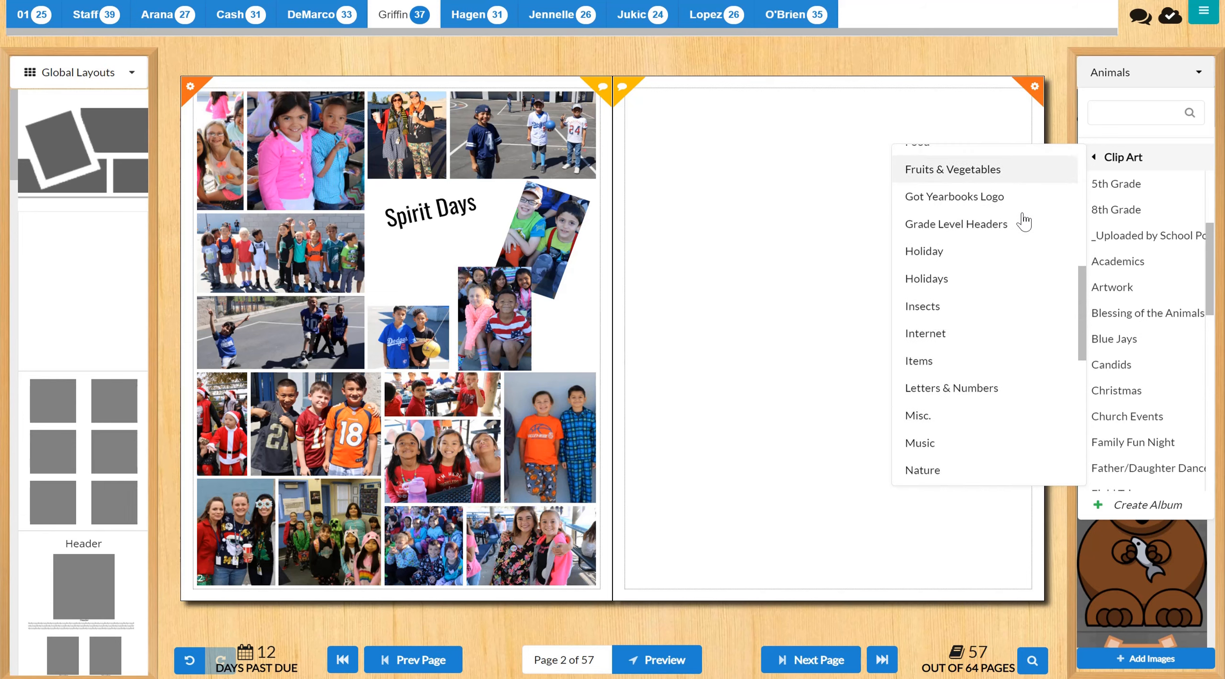
scroll(1025, 222, "down", 3)
scroll(1024, 221, "up", 3)
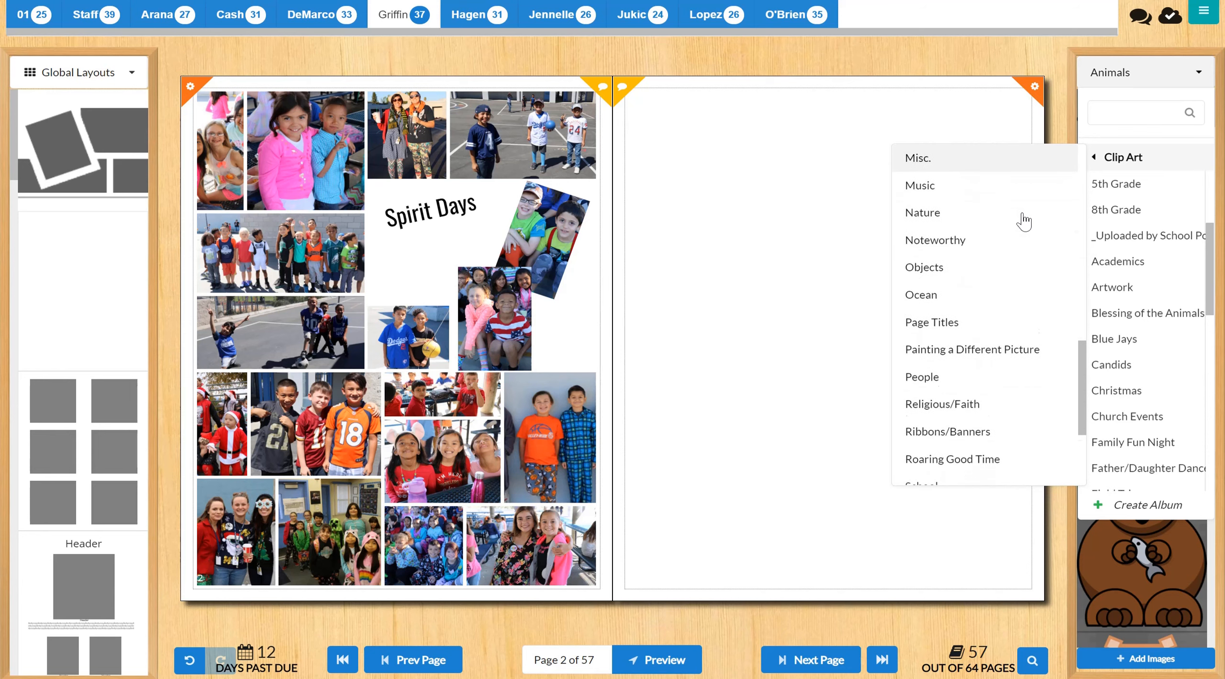
scroll(1015, 277, "down", 1)
left_click(1004, 320)
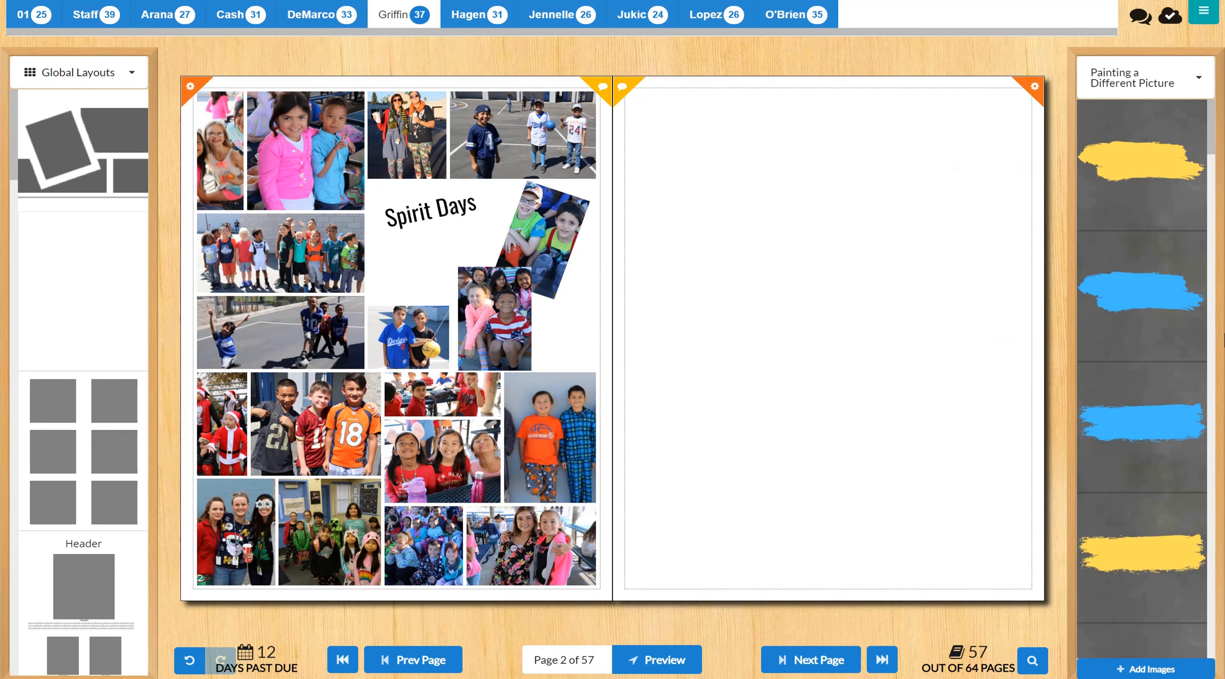
Place the globe clip art on page 2 below the "Spirit Days" title
scroll(1146, 313, "down", 5)
scroll(1145, 310, "down", 1)
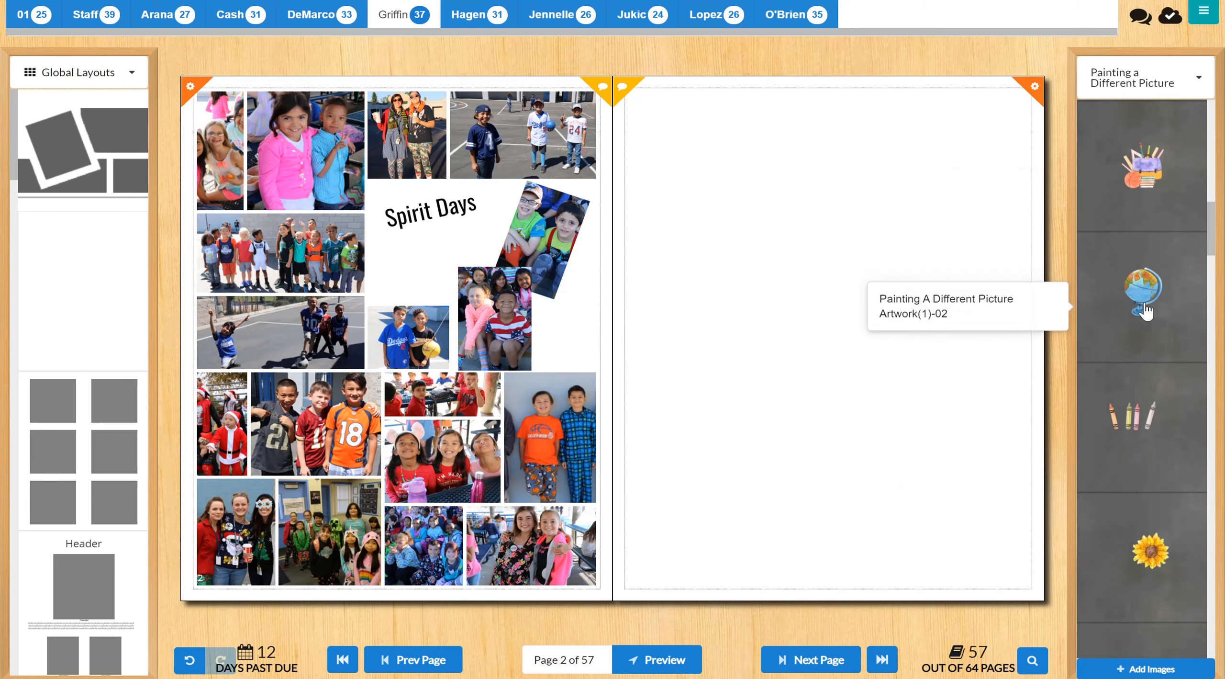
left_click_drag(1137, 288, 405, 248)
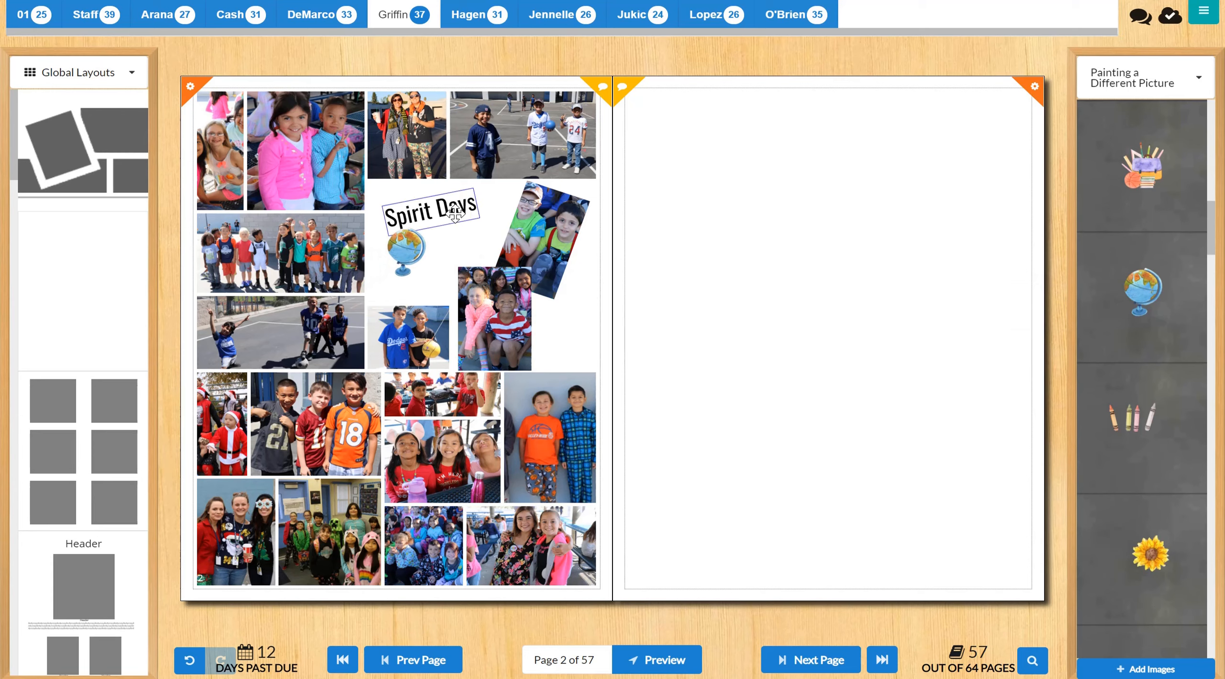
Enlarge the globe and reposition it under the title, beside the tilted photo
left_click(405, 258)
left_click_drag(471, 201, 439, 241)
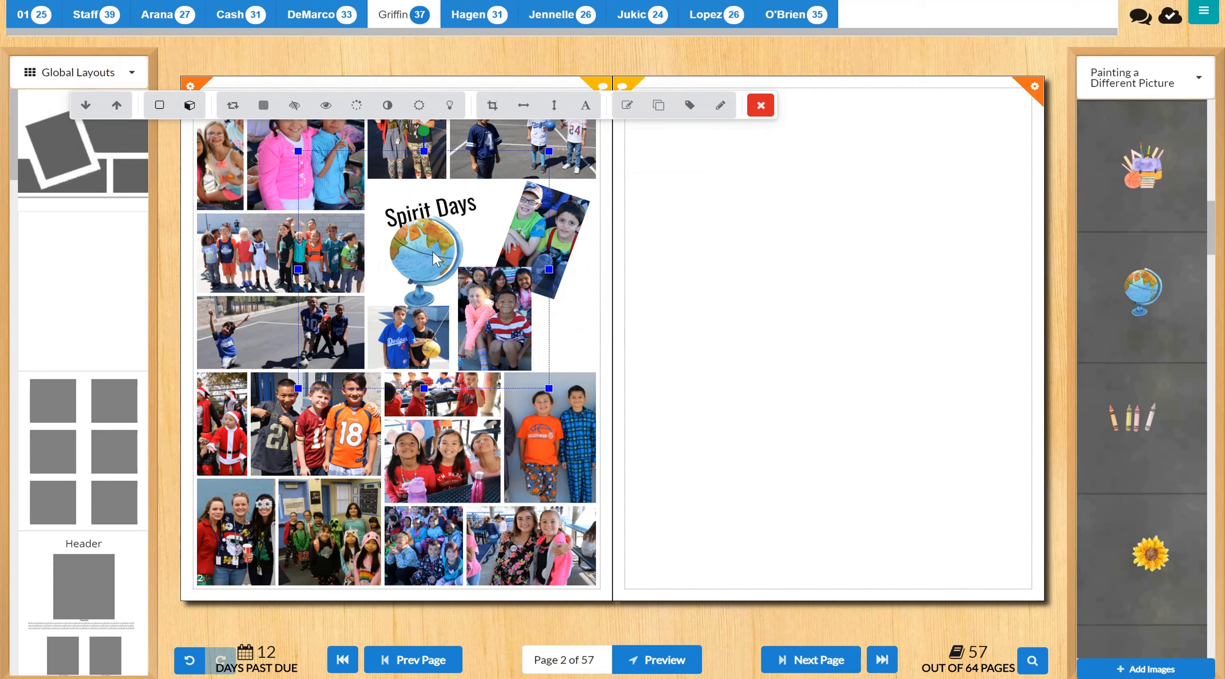
left_click_drag(437, 249, 456, 257)
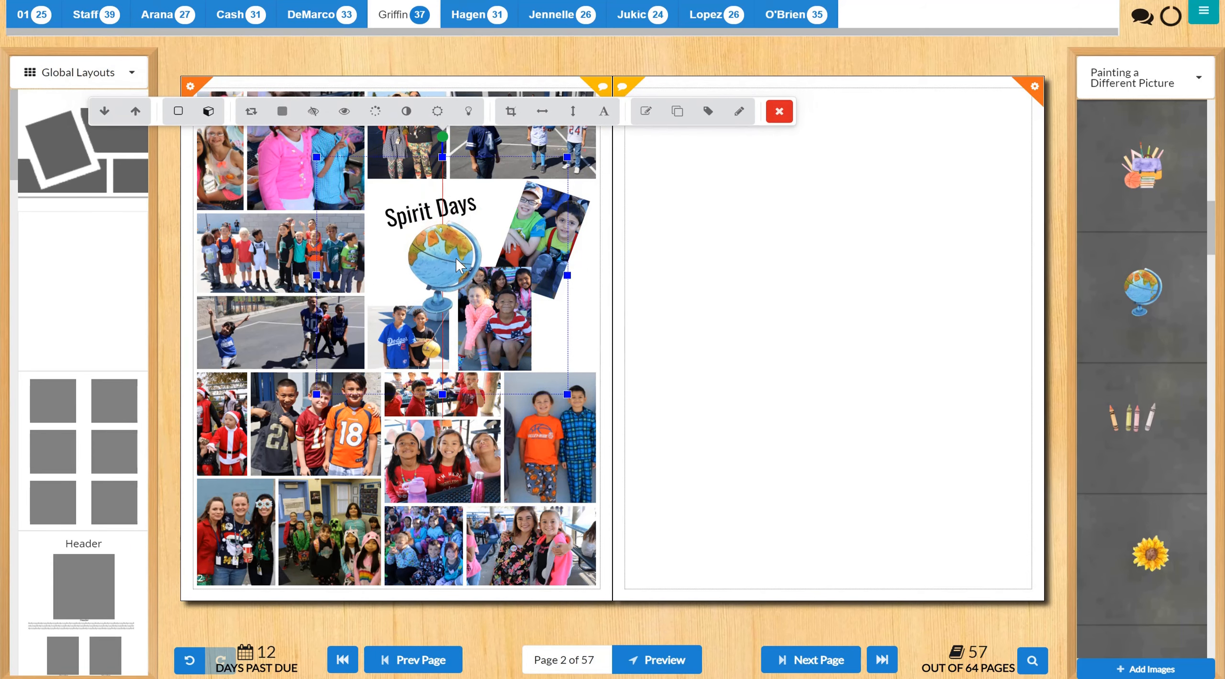
left_click(699, 273)
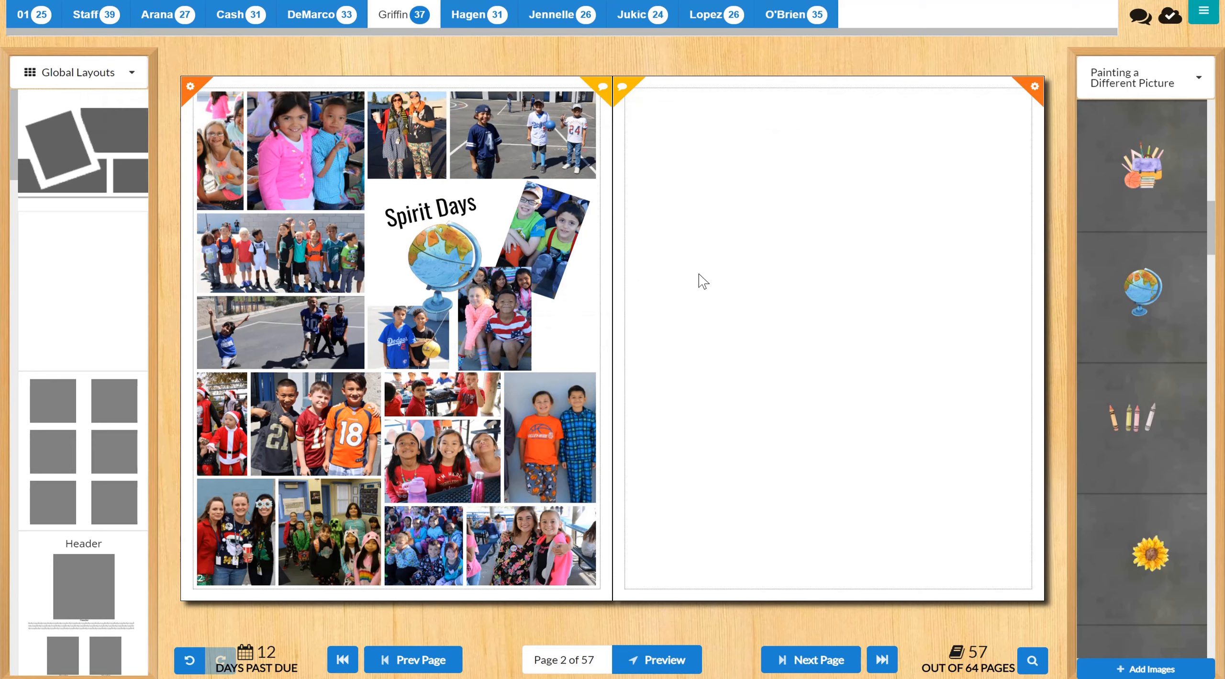
Apply PADP Background 3 from the Painting a Different Picture backgrounds to page 2
left_click(89, 79)
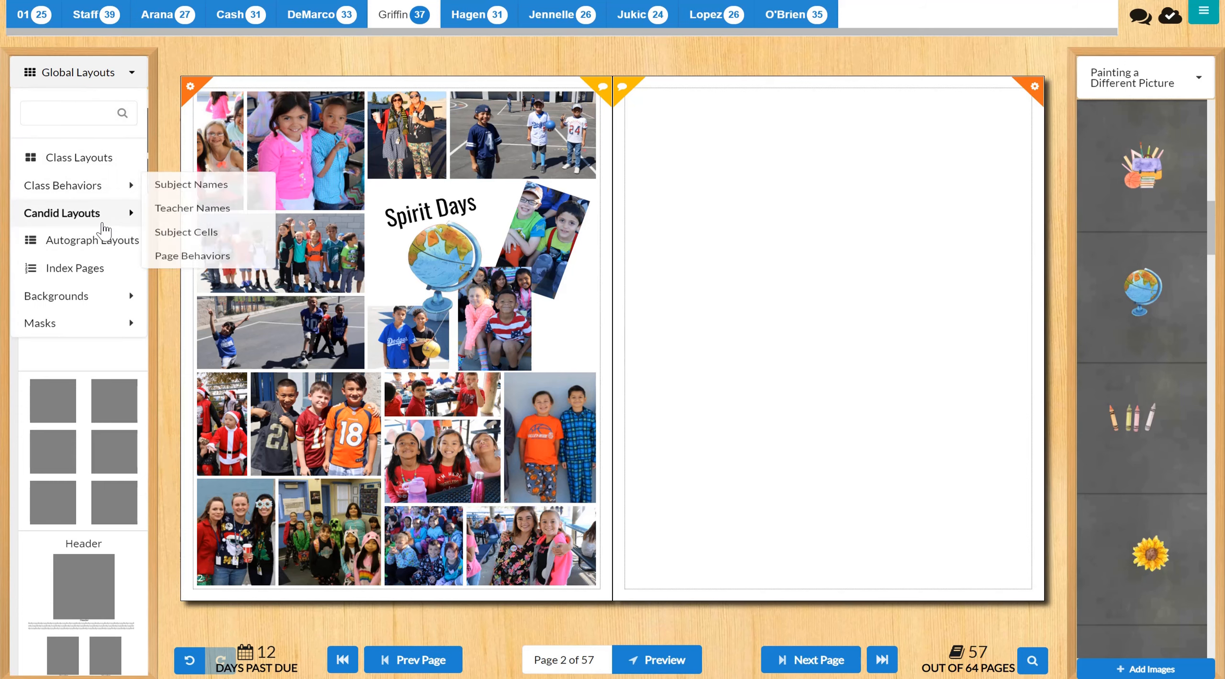
mouse_move(104, 296)
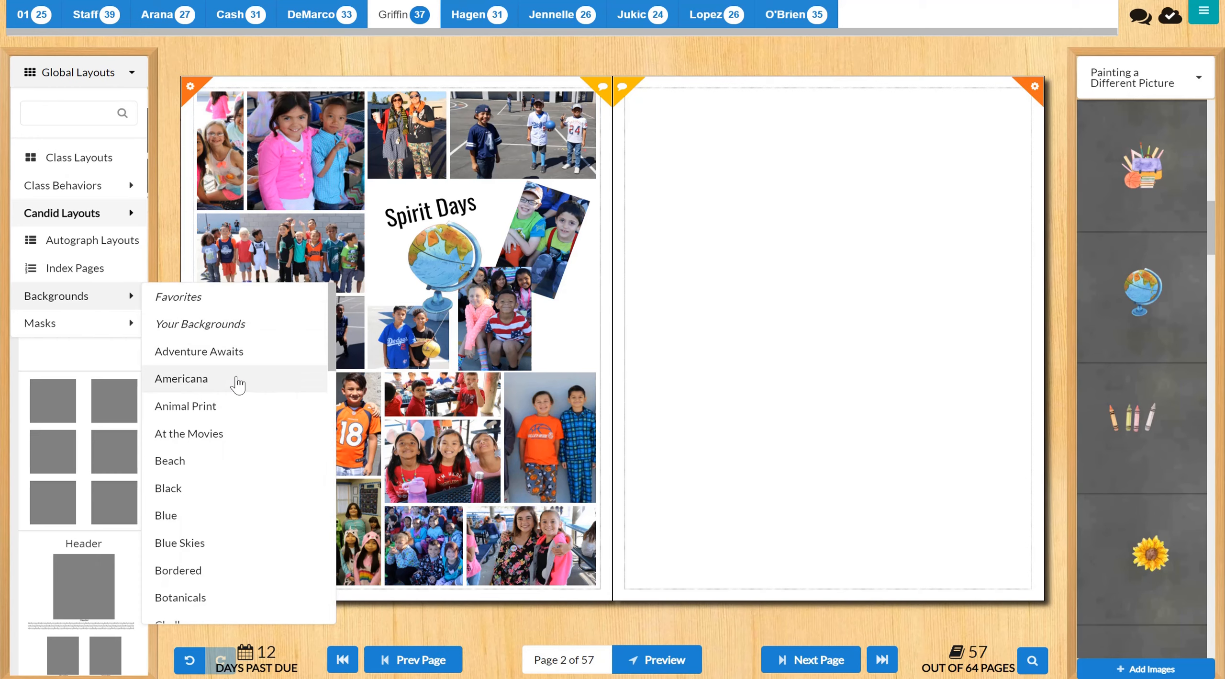
scroll(237, 383, "down", 8)
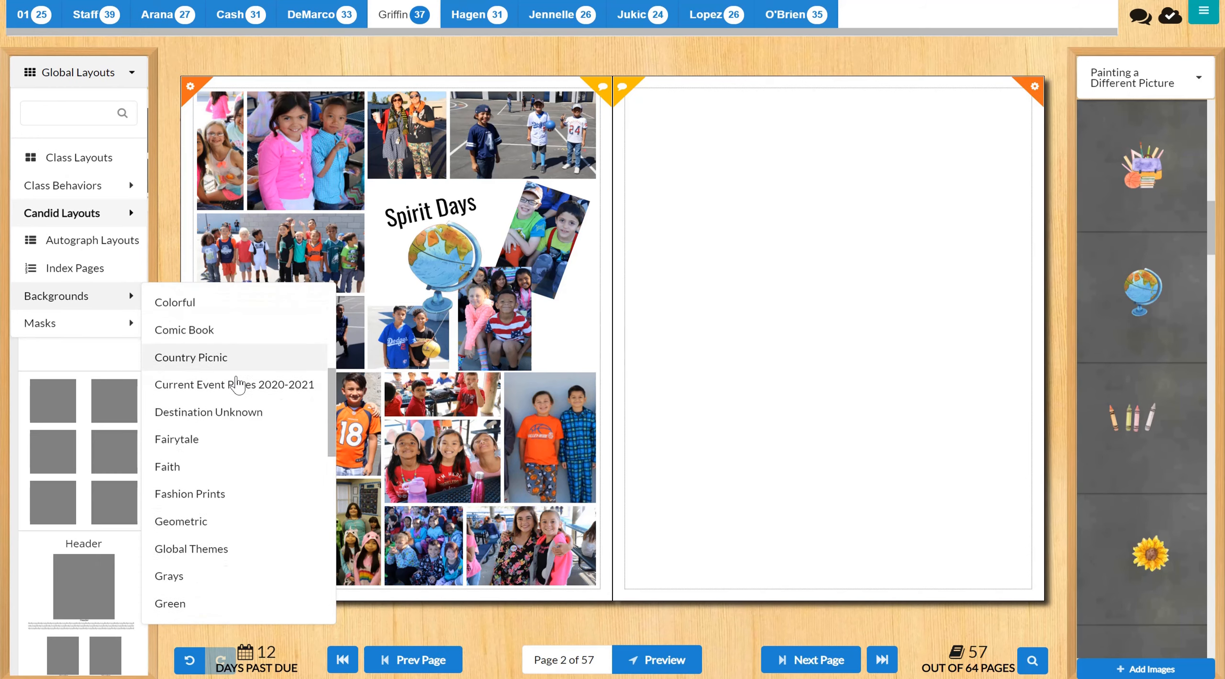
scroll(238, 383, "down", 5)
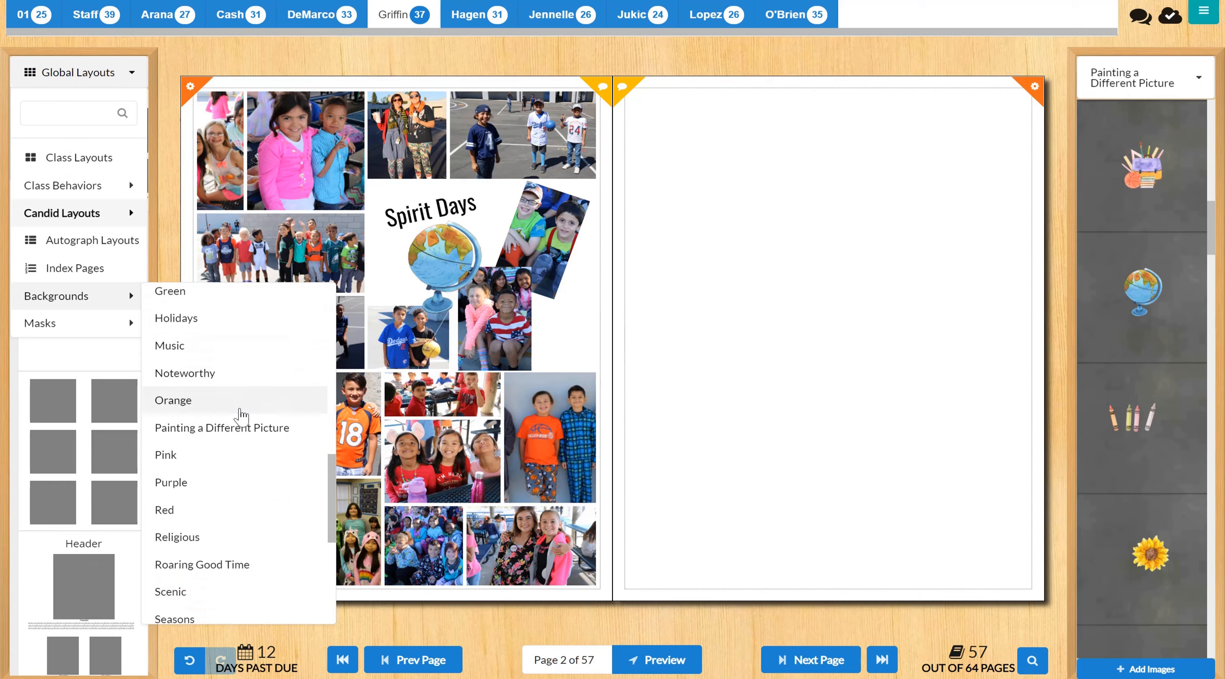
left_click(241, 423)
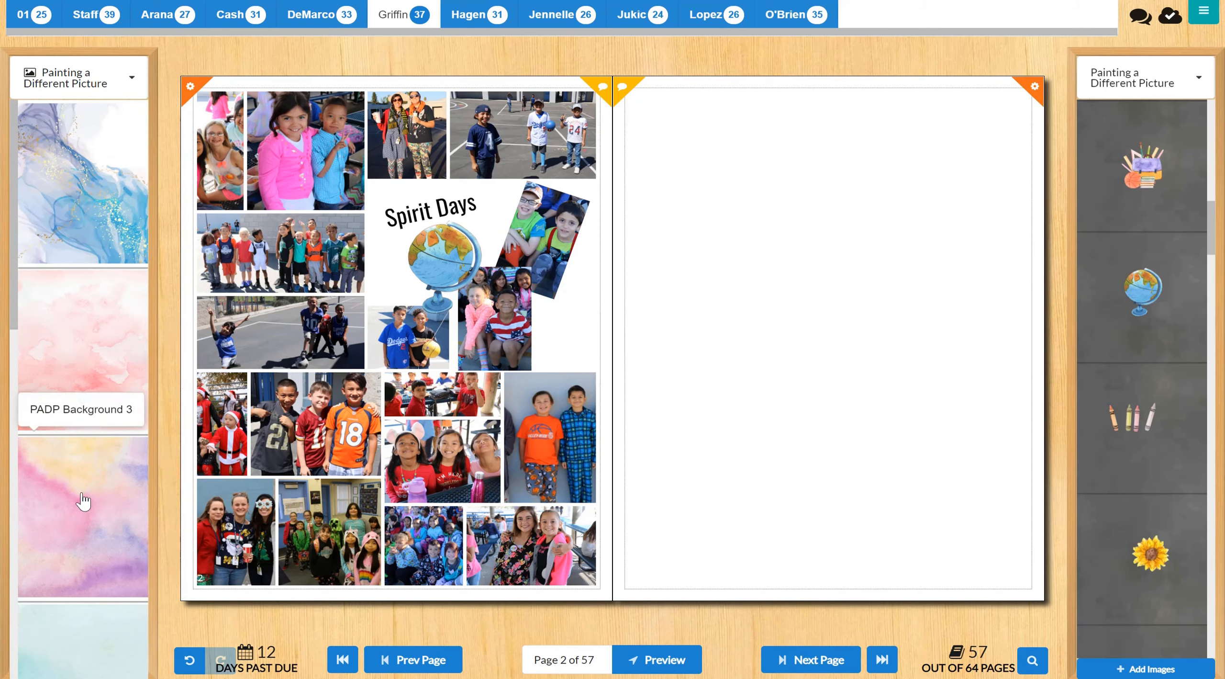
left_click_drag(82, 501, 455, 240)
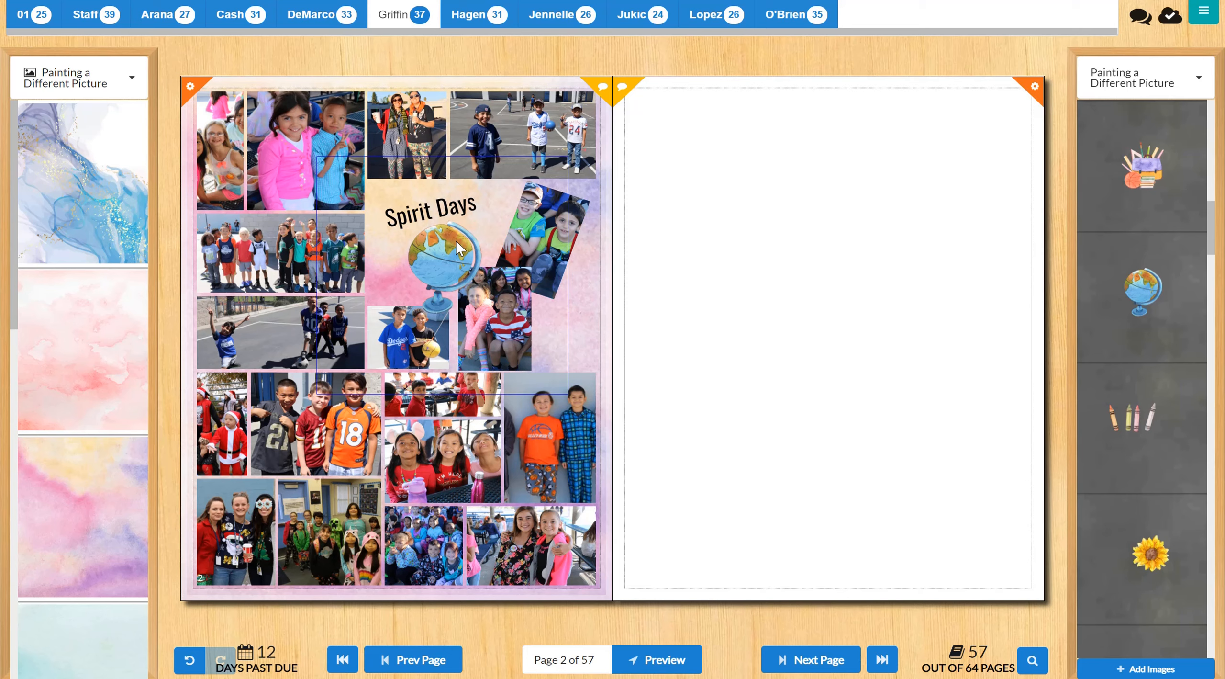
Add a pale turquoise rgb(175, 238, 238) stroke to the photo of the two children in pink and blue
left_click(273, 112)
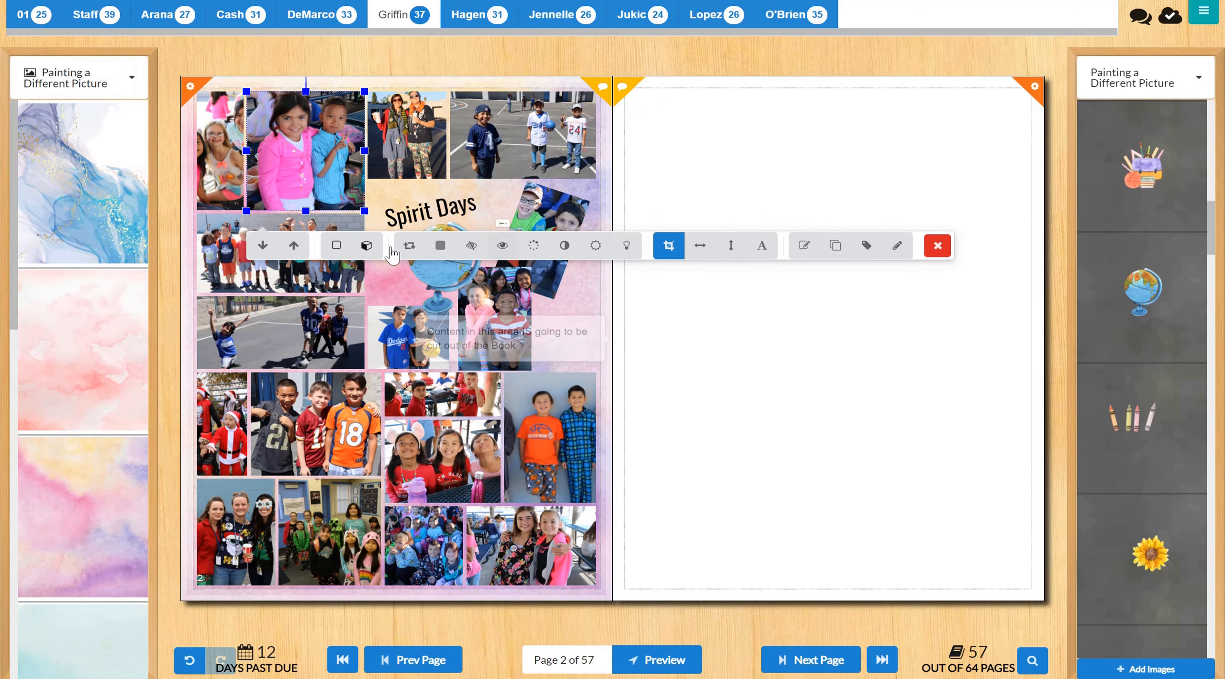
left_click(337, 246)
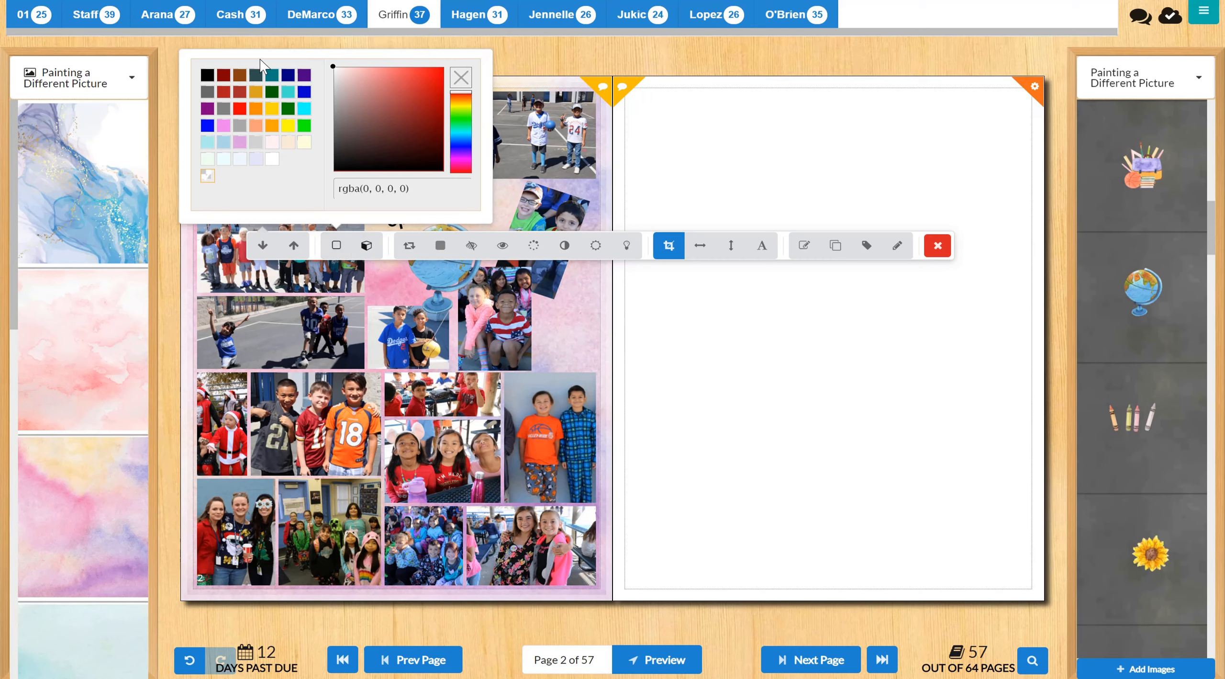
left_click(208, 142)
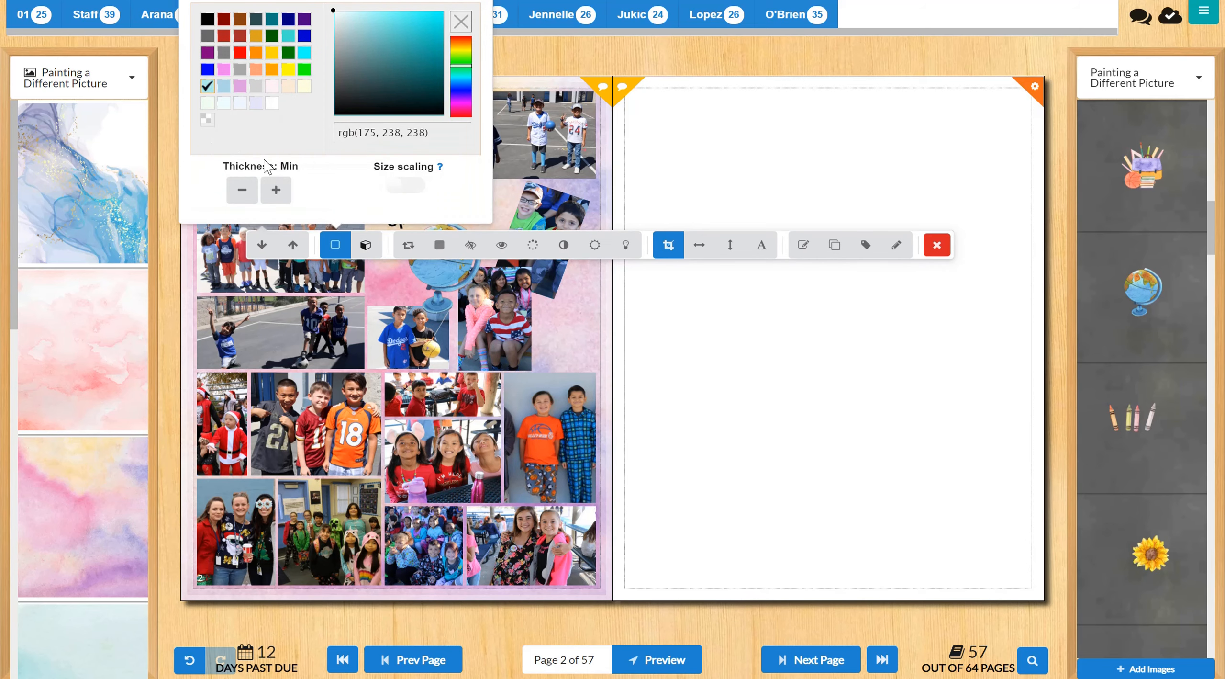
left_click(585, 352)
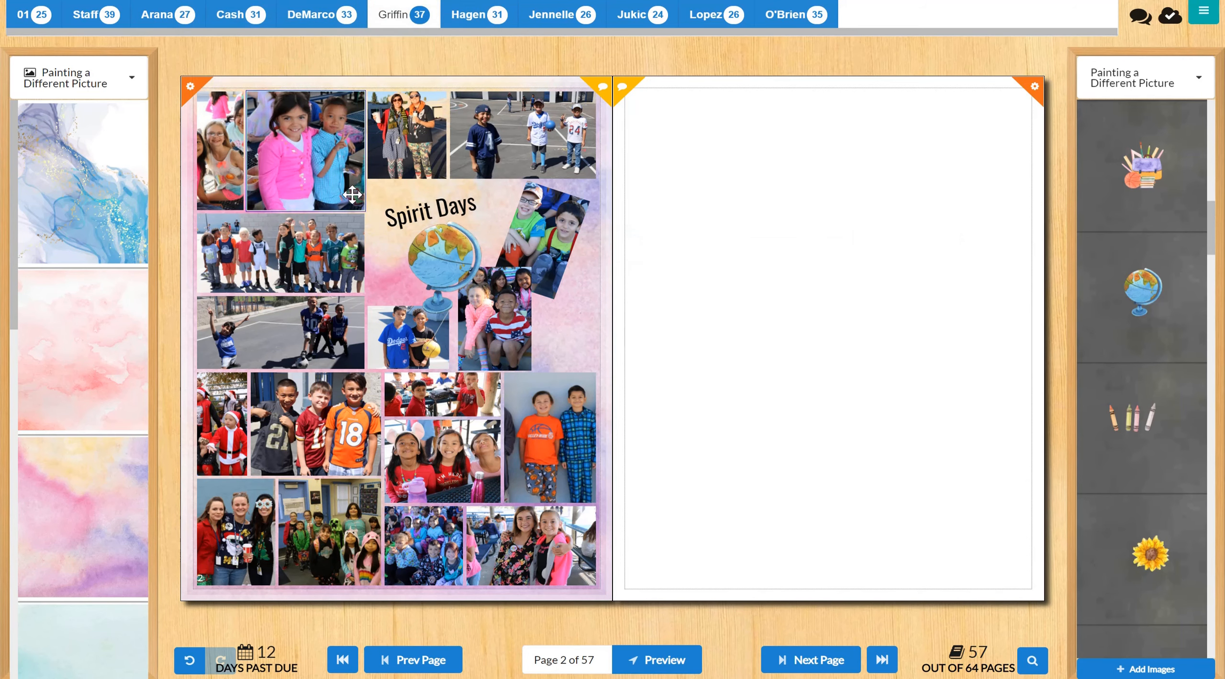
Set the stroke thickness of the photo of the children in pink and blue to 3 and apply that stroke to all photos on page 2
left_click(295, 142)
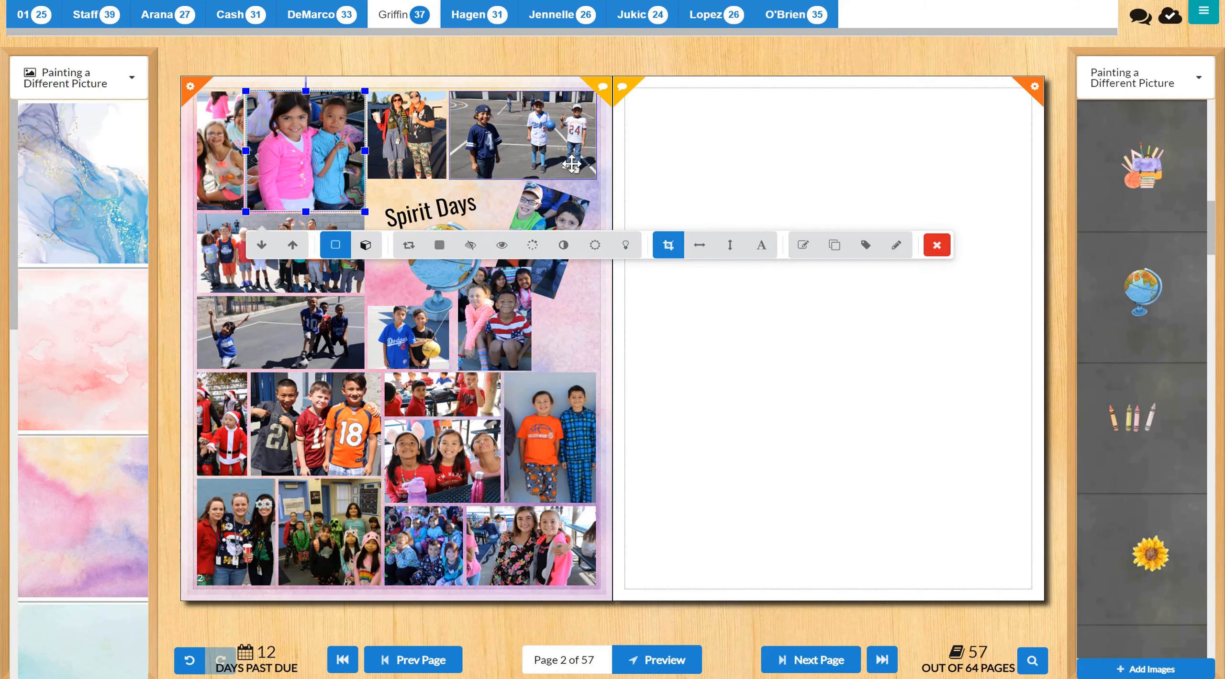
left_click(336, 245)
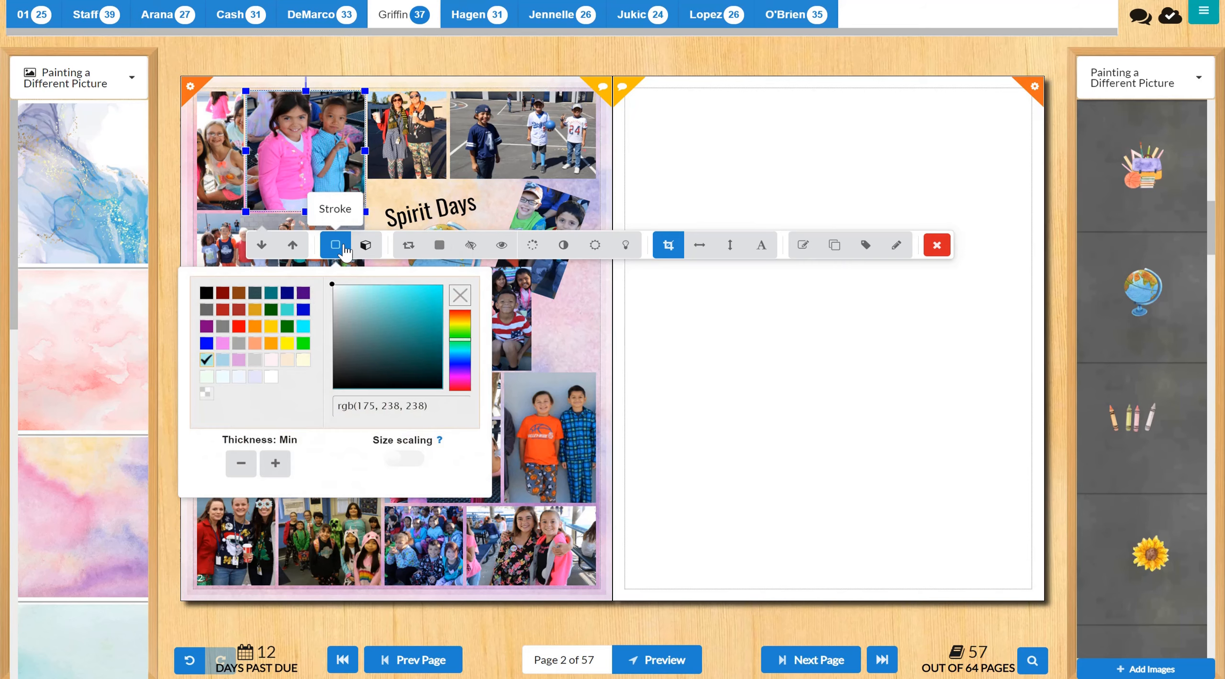
left_click(276, 463)
left_click(275, 463)
left_click(240, 463)
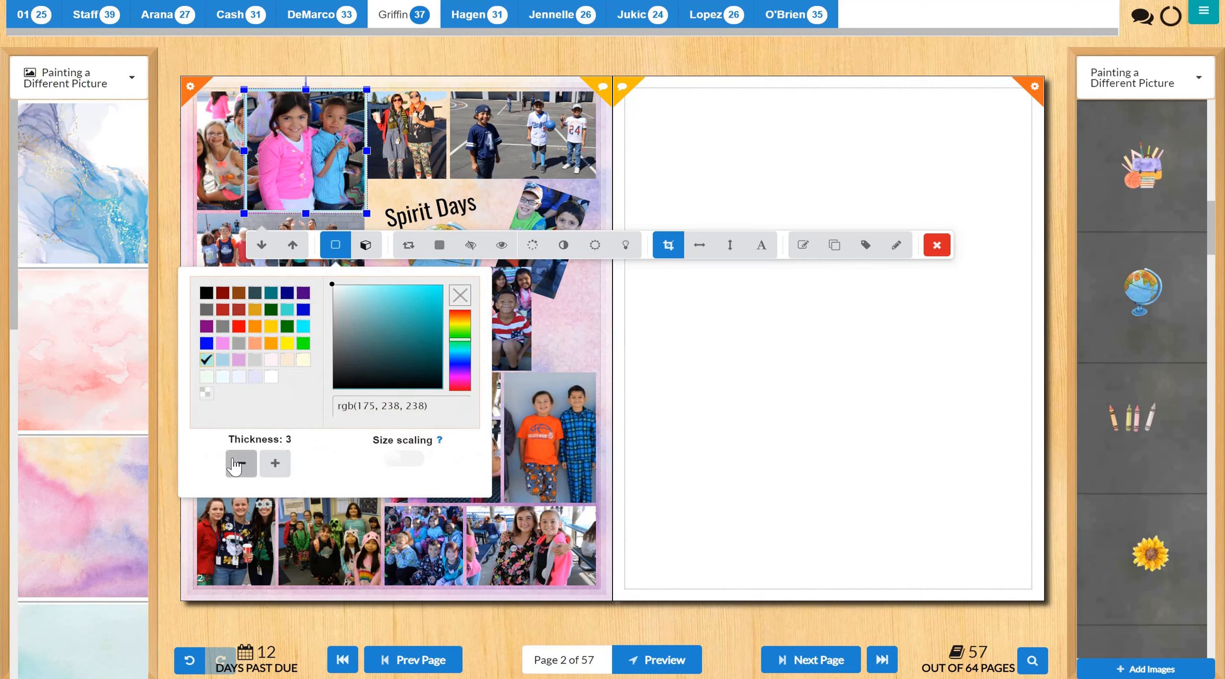
left_click(274, 463)
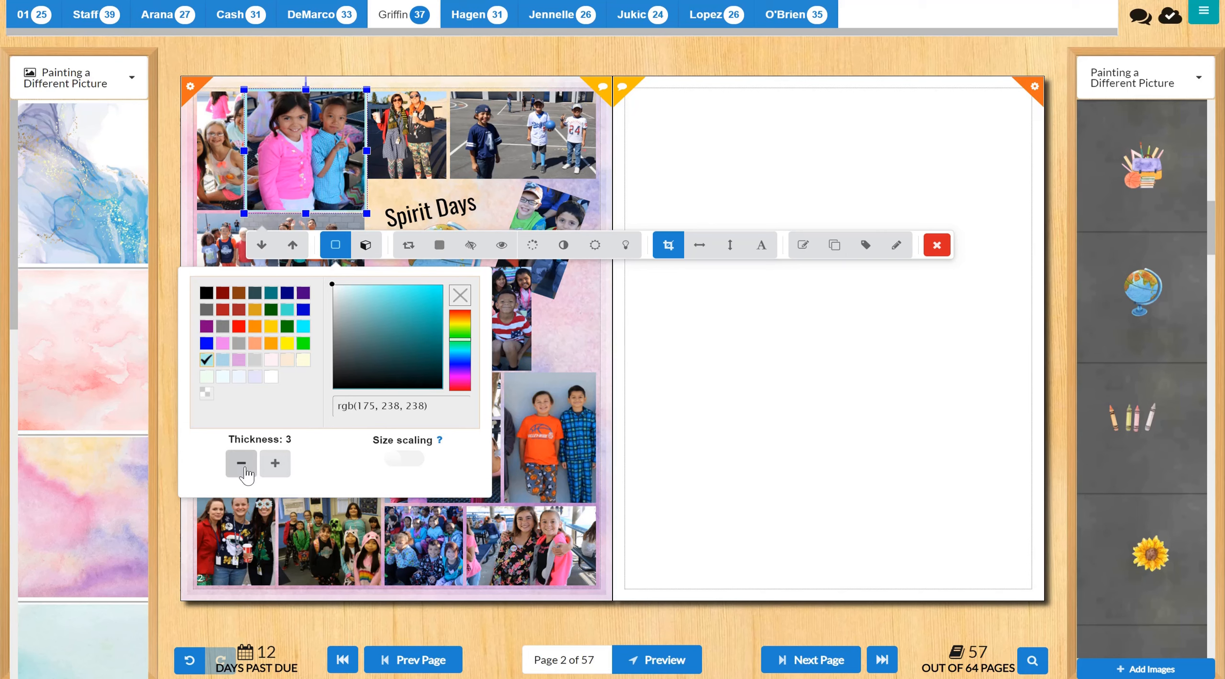
left_click(697, 370)
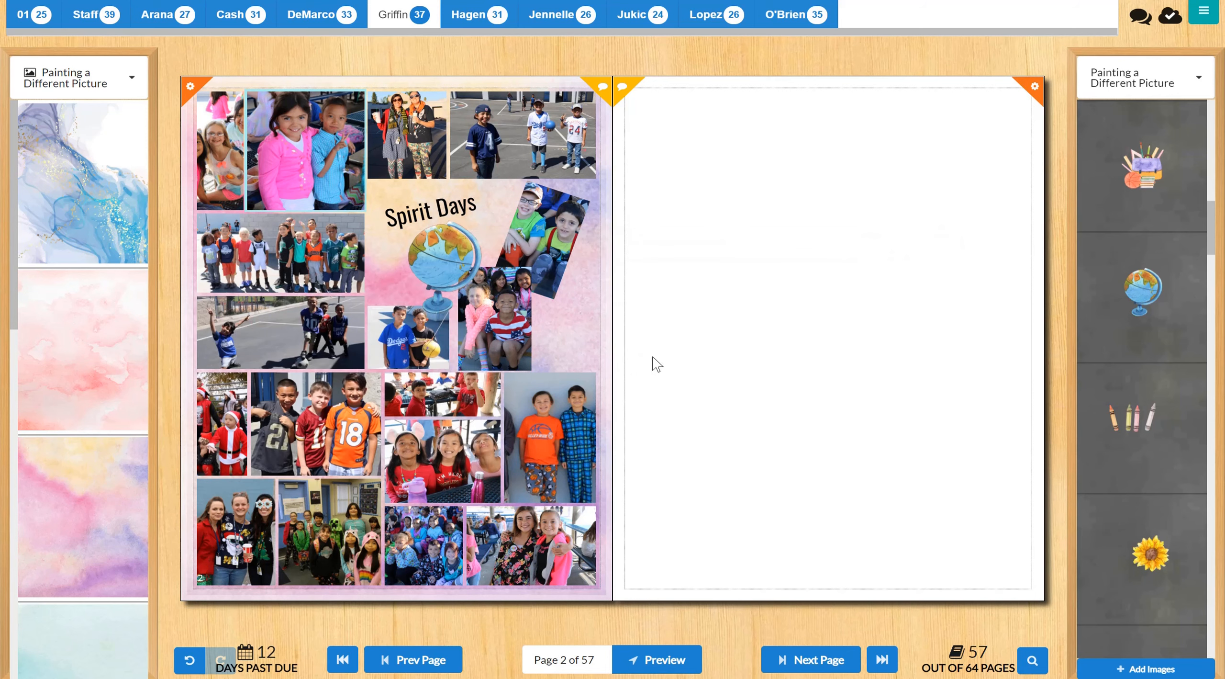
left_click(300, 179)
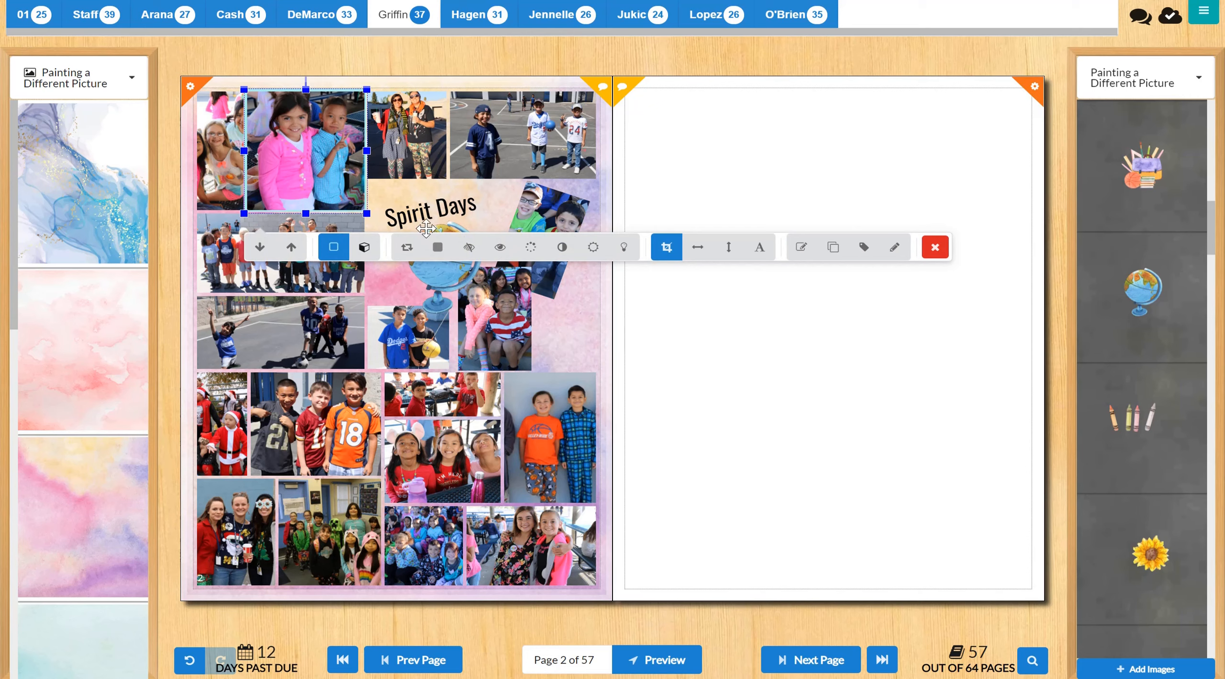
left_click(803, 253)
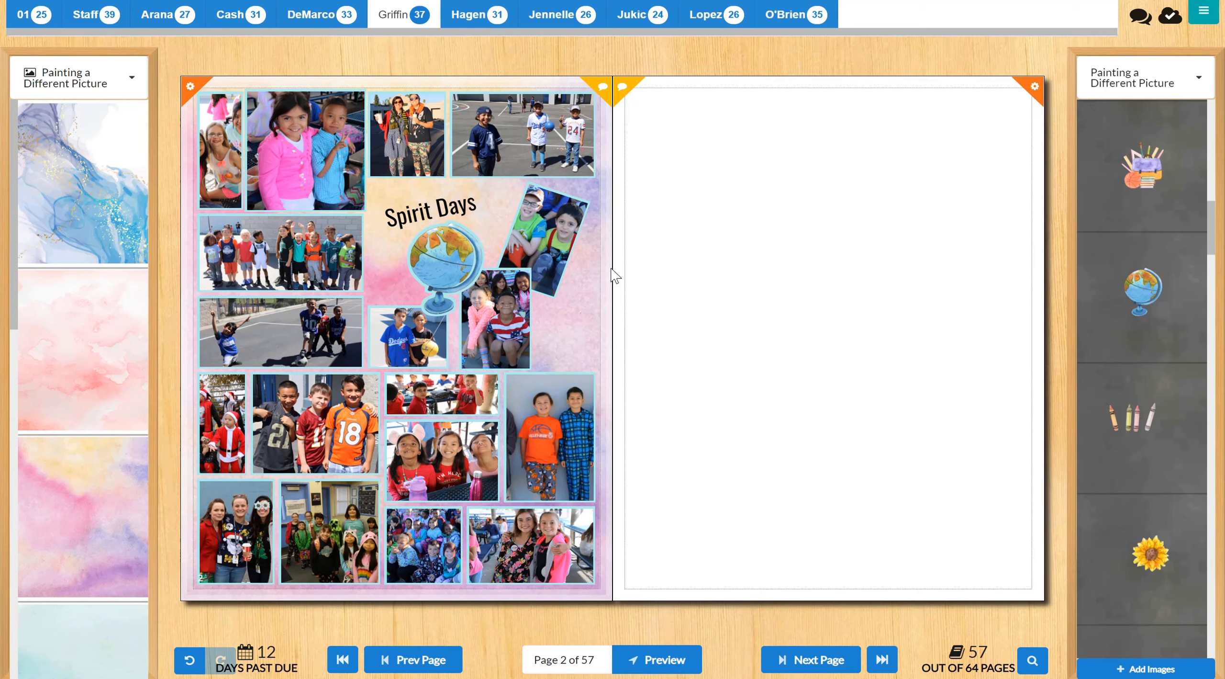
Replace page 2 with the Empty page layout from Global Layouts and revert its background
left_click(105, 85)
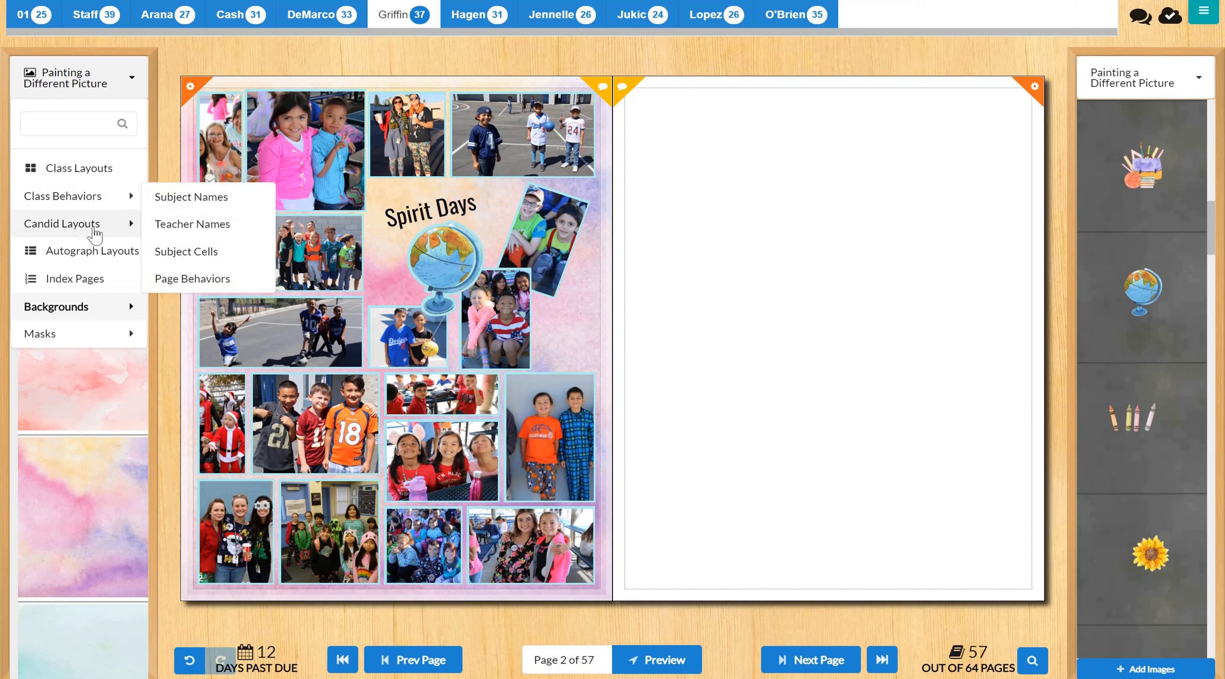
mouse_move(96, 234)
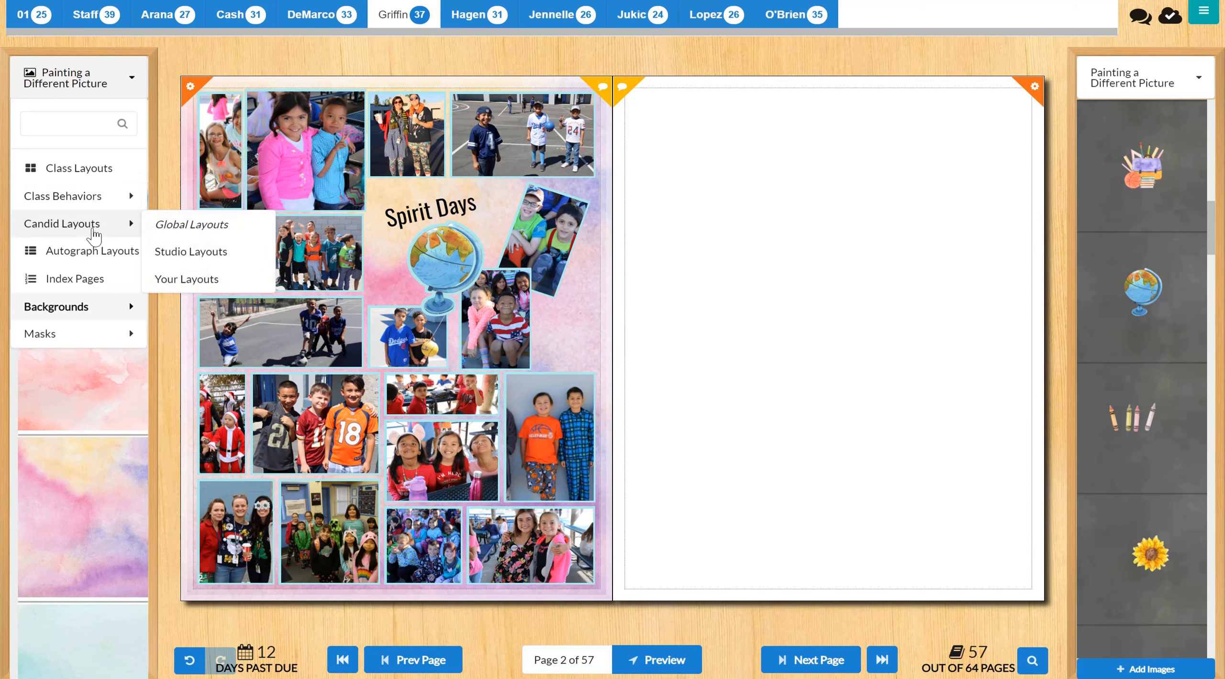
left_click(178, 234)
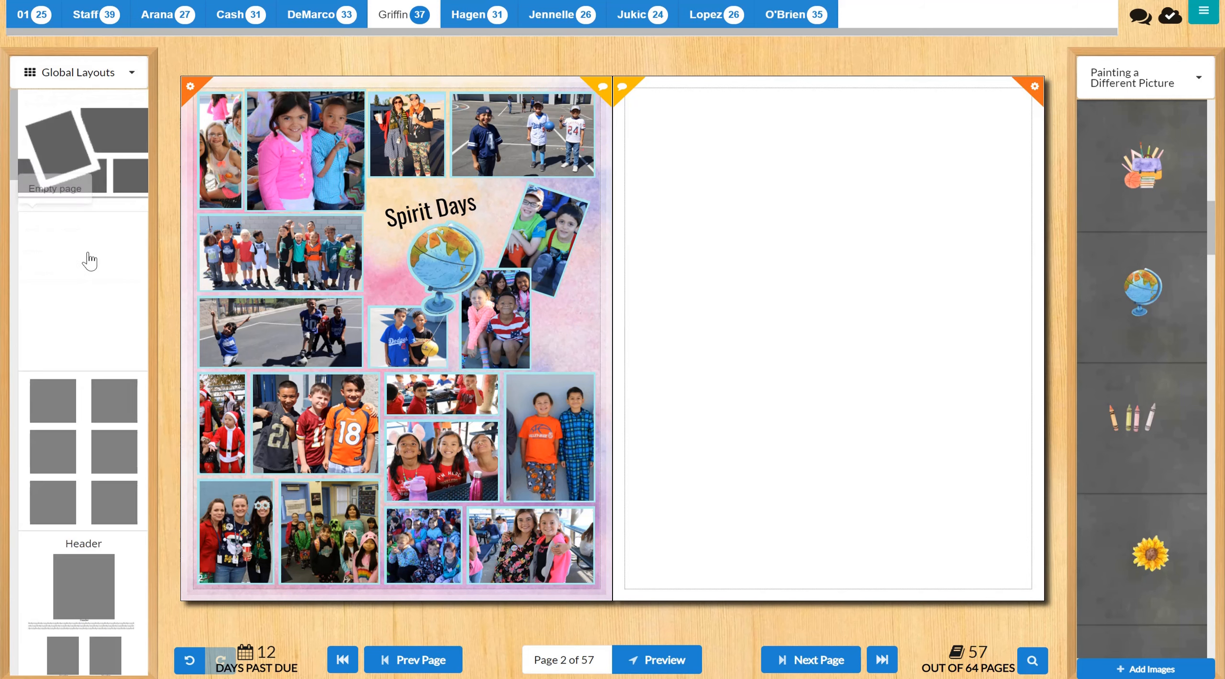
left_click_drag(89, 261, 431, 206)
left_click(763, 371)
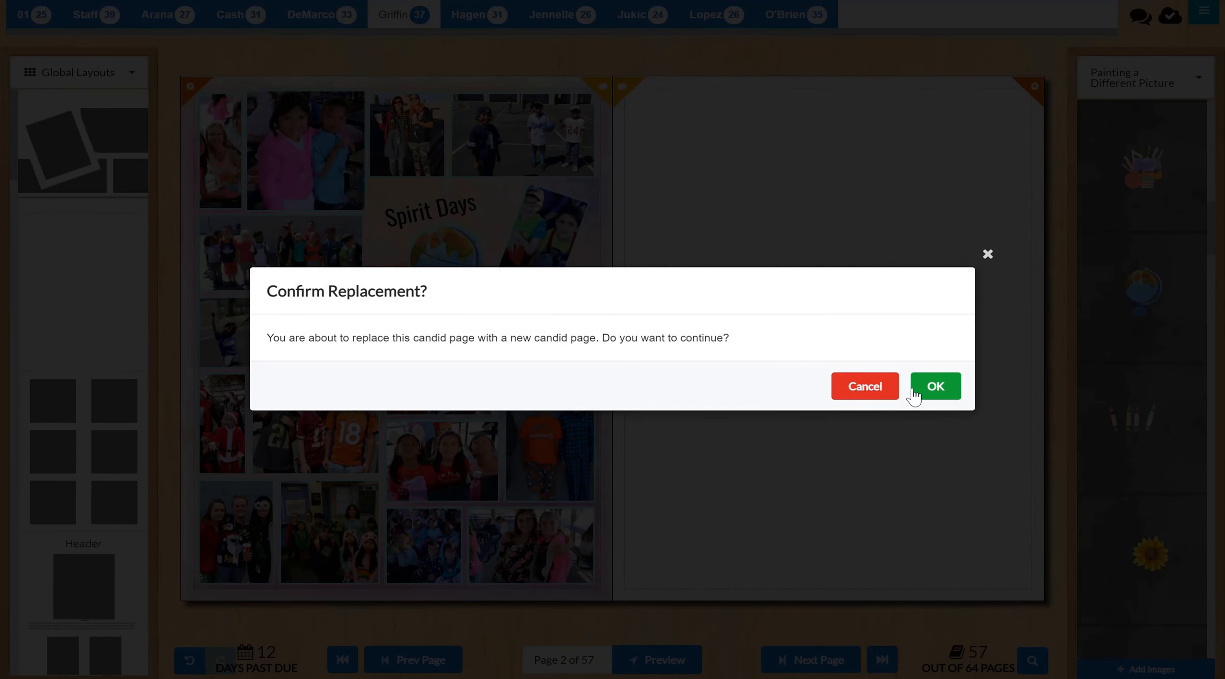
left_click(914, 390)
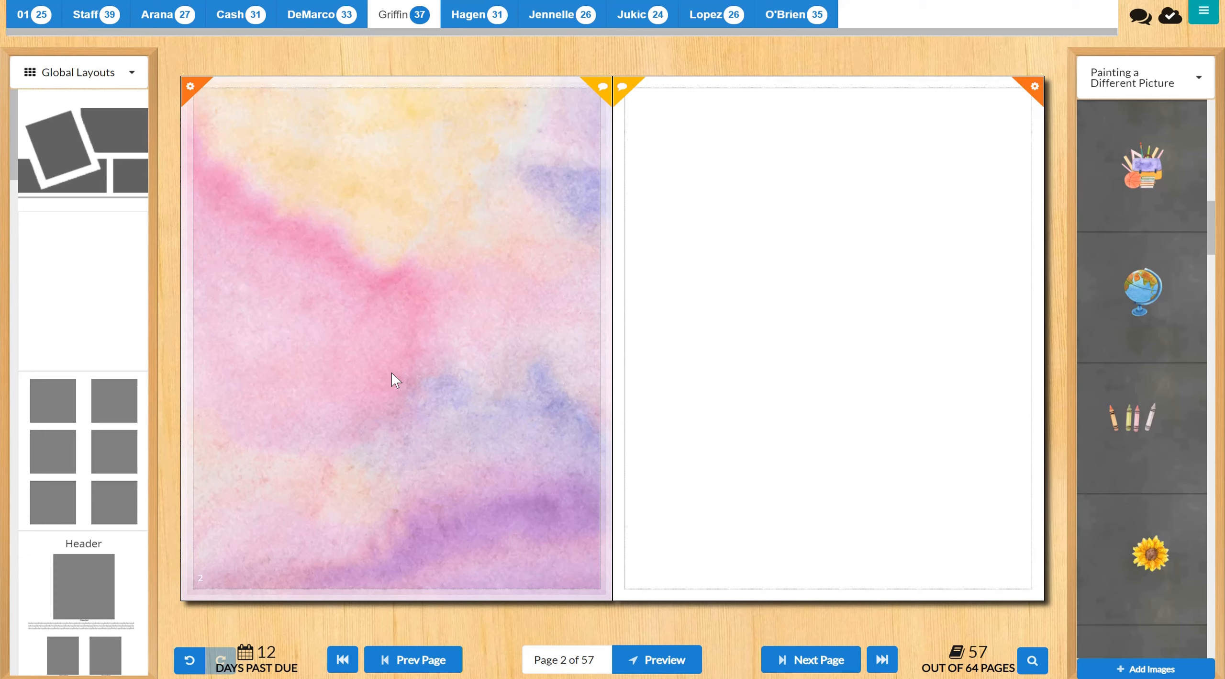
left_click(191, 89)
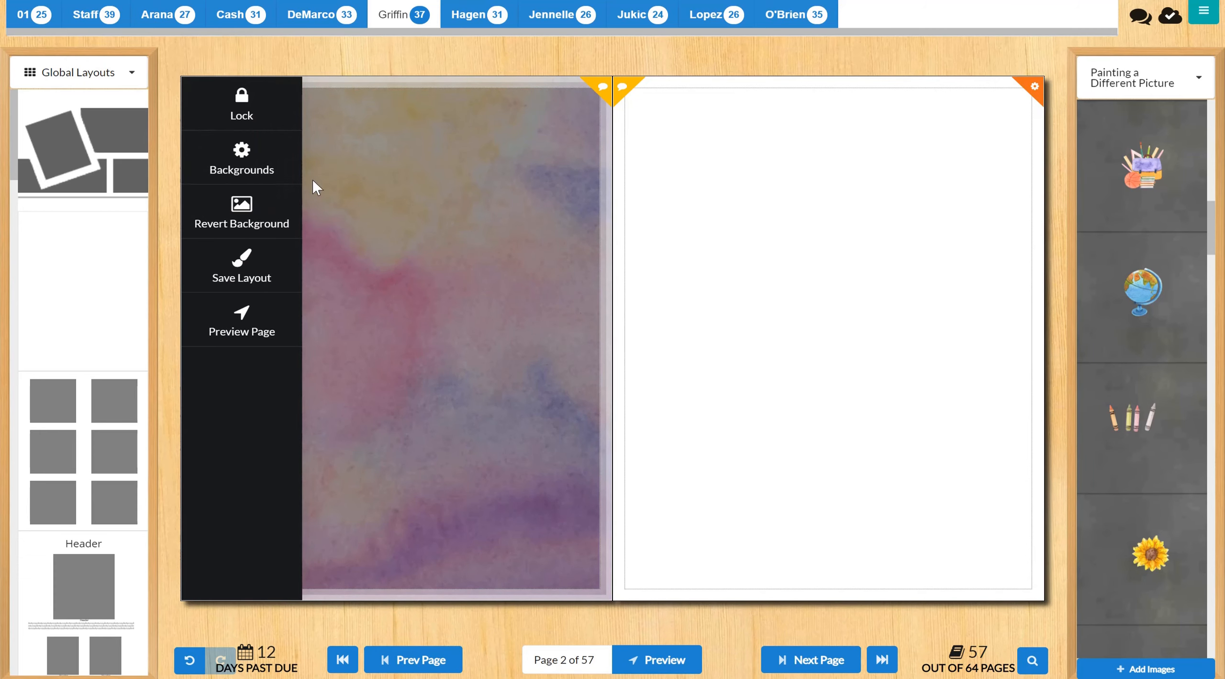
left_click(243, 217)
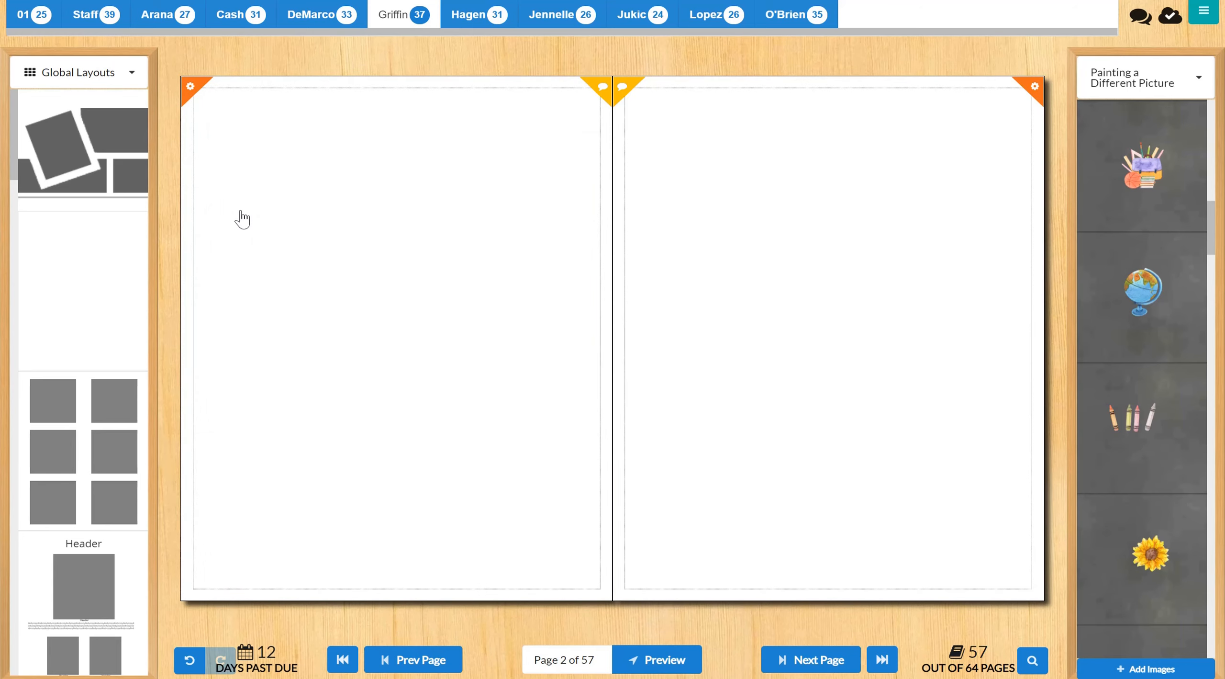
Replace page 2 with the Studio Layouts collage that has the bold "TITLE GOES HERE" heading
left_click(118, 79)
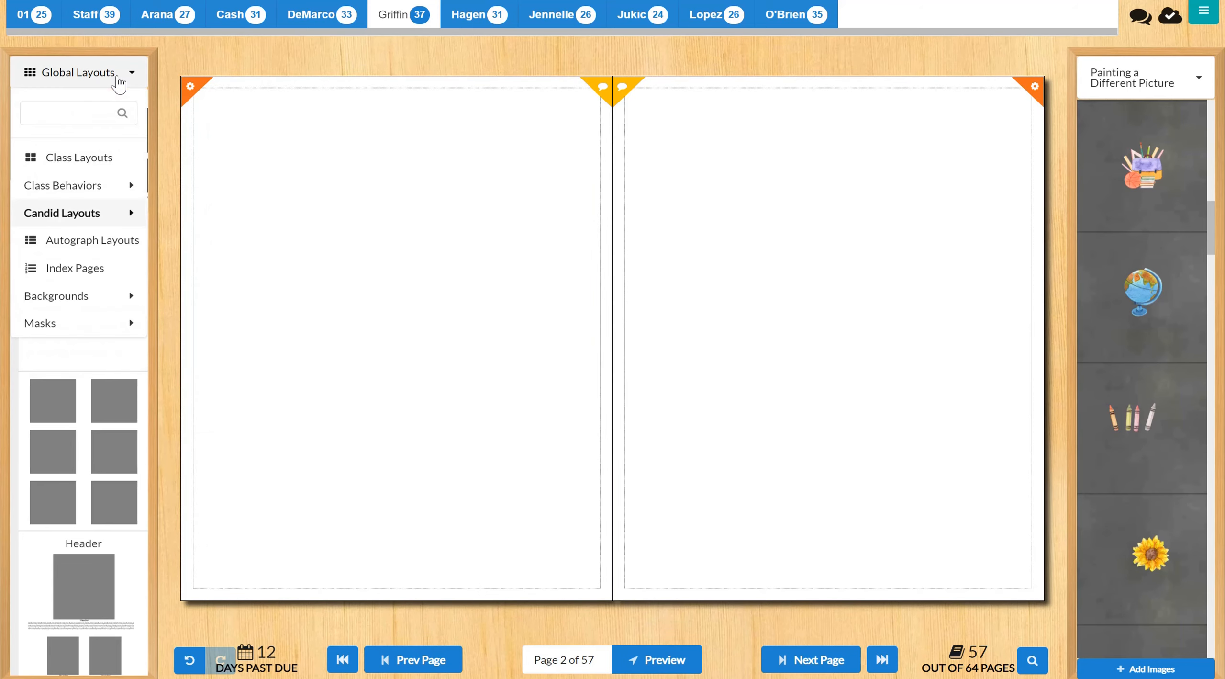
mouse_move(98, 219)
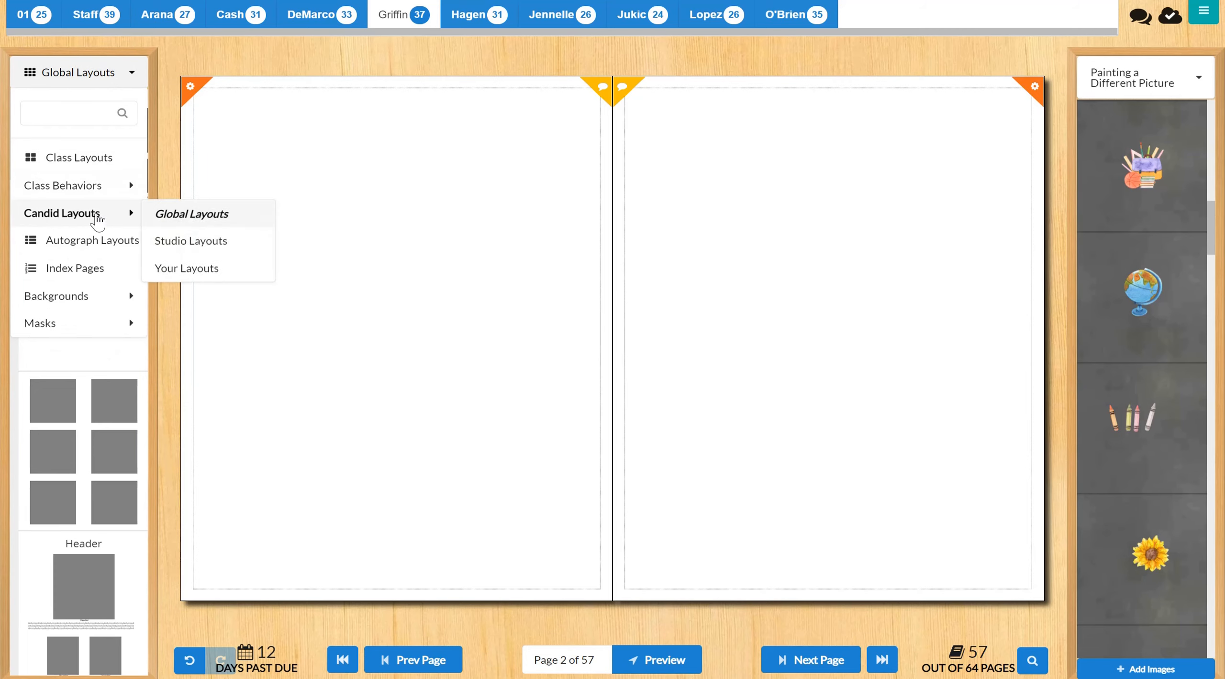
left_click(170, 245)
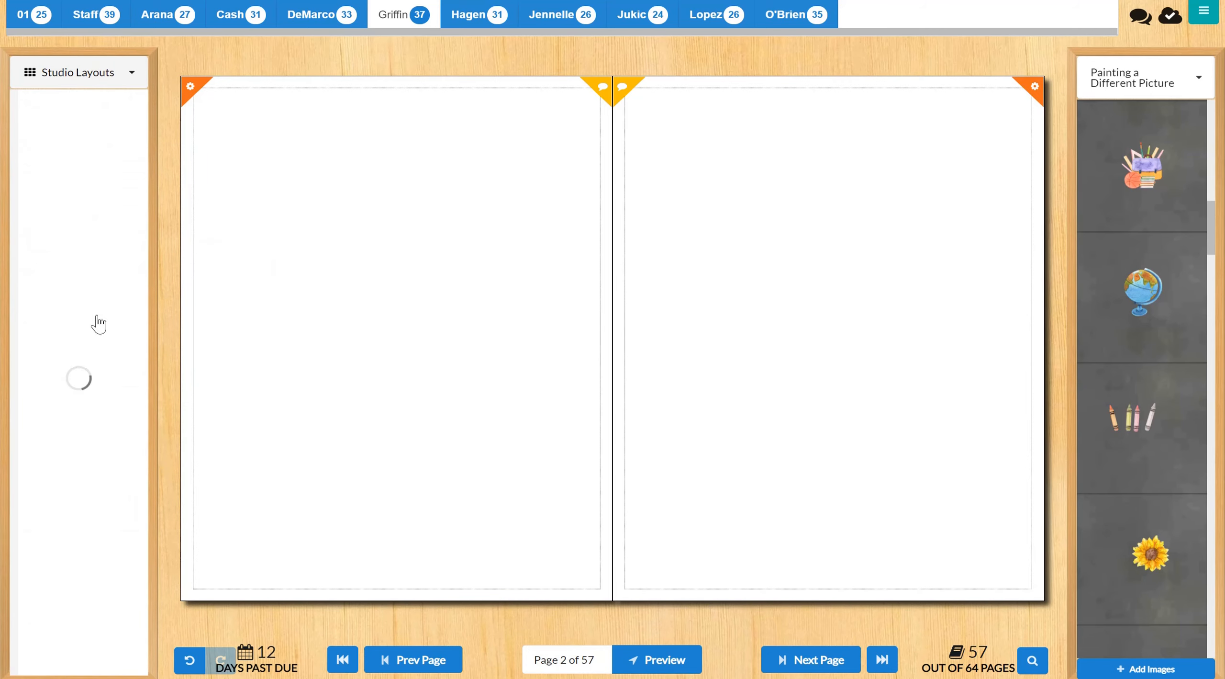
scroll(98, 321, "down", 3)
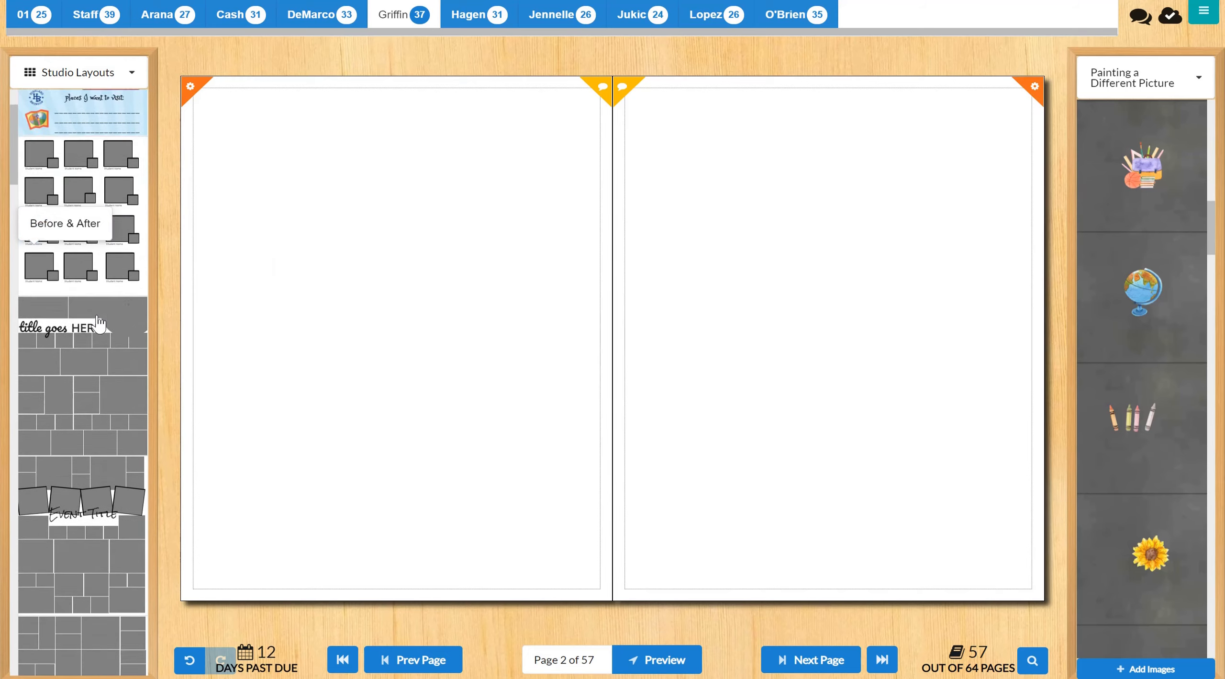
scroll(98, 321, "down", 6)
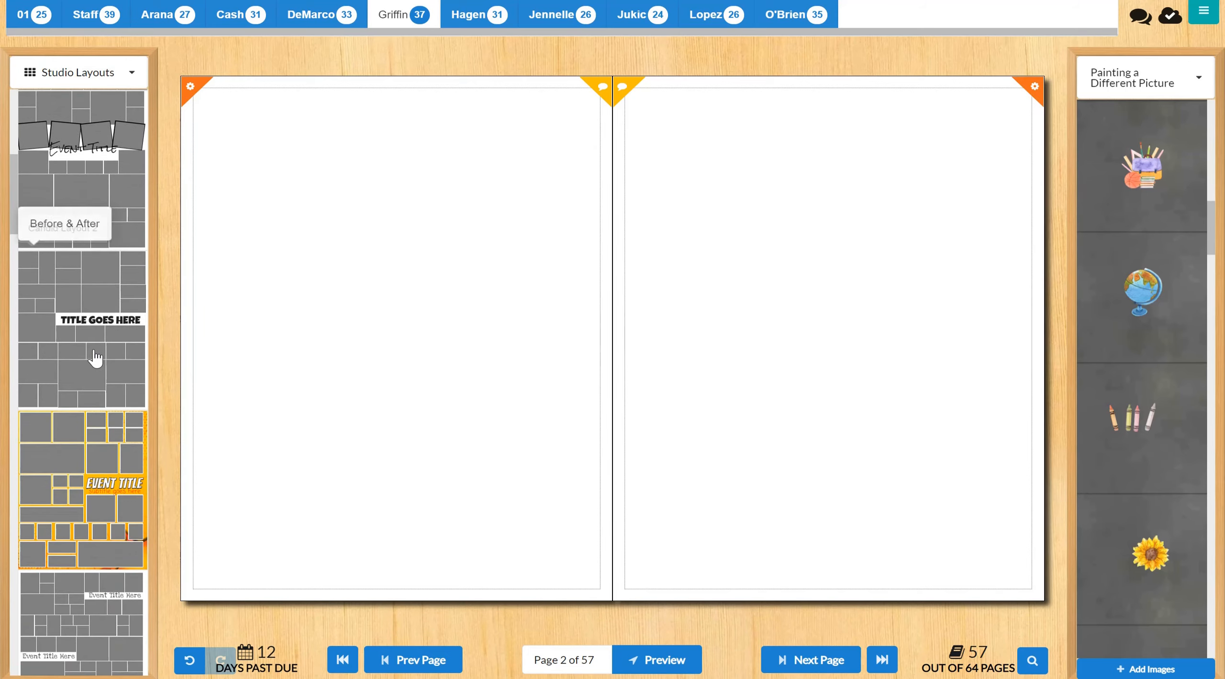
left_click_drag(96, 338, 446, 300)
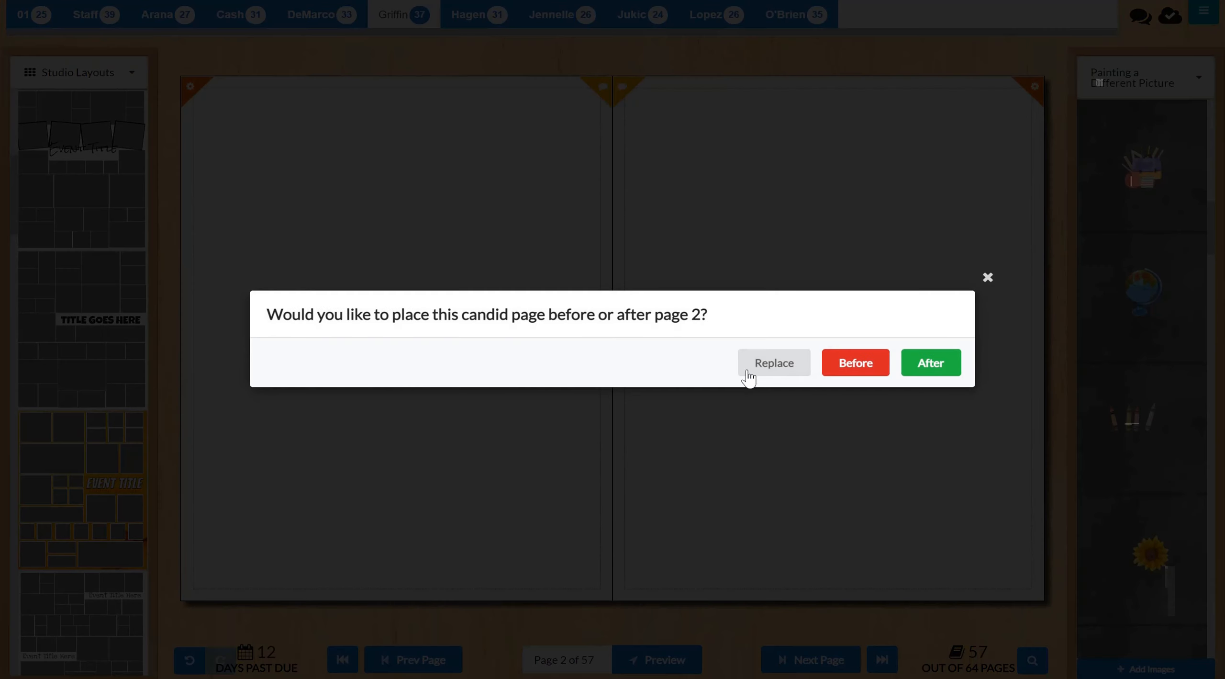
left_click(775, 370)
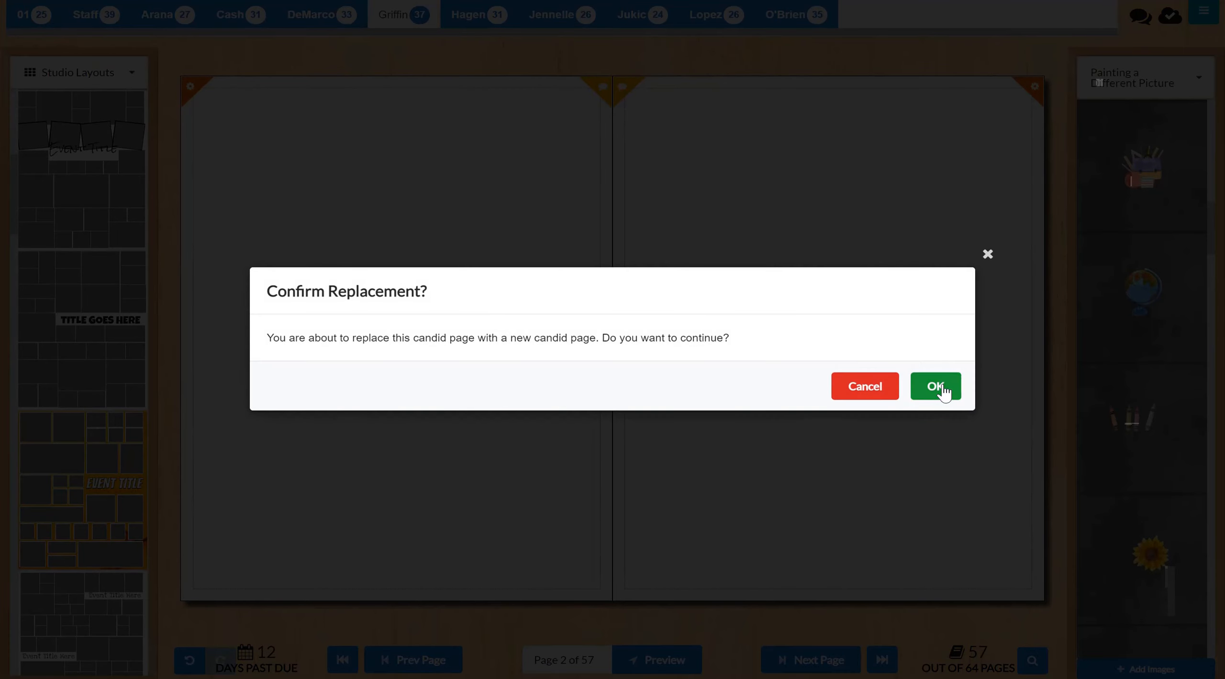
left_click(940, 386)
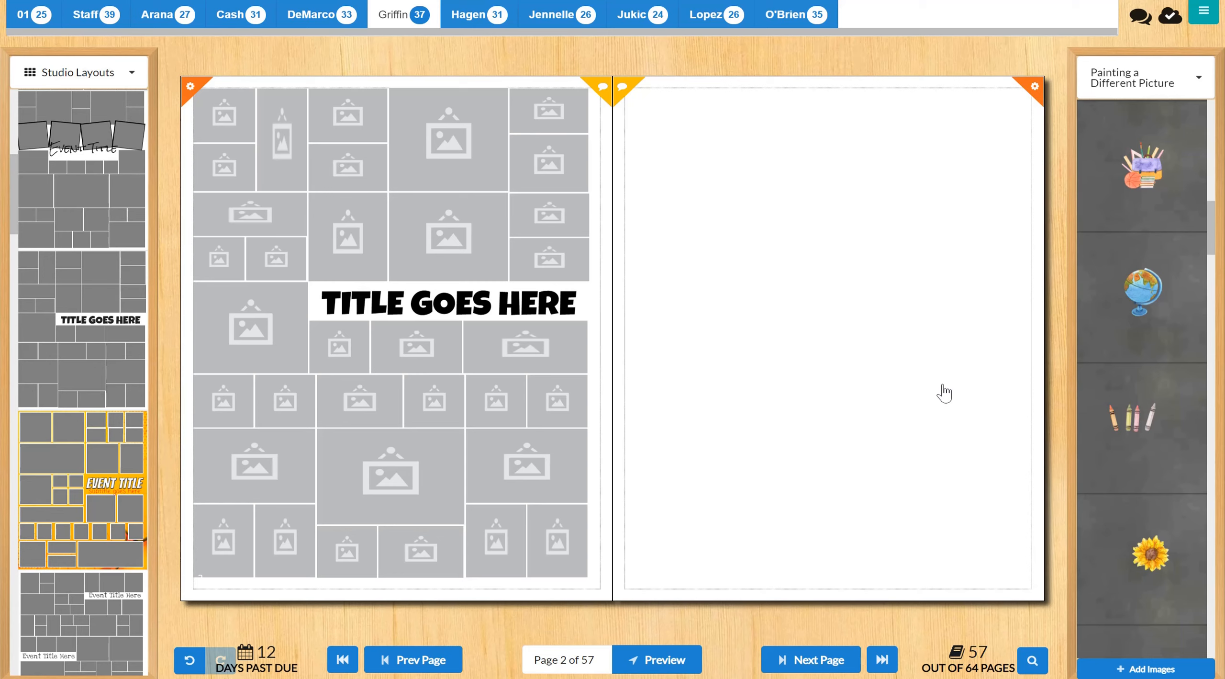
Delete the two small stacked placeholders above the title's right end and widen the neighbouring placeholder to fill their space
left_click(548, 213)
key("Delete")
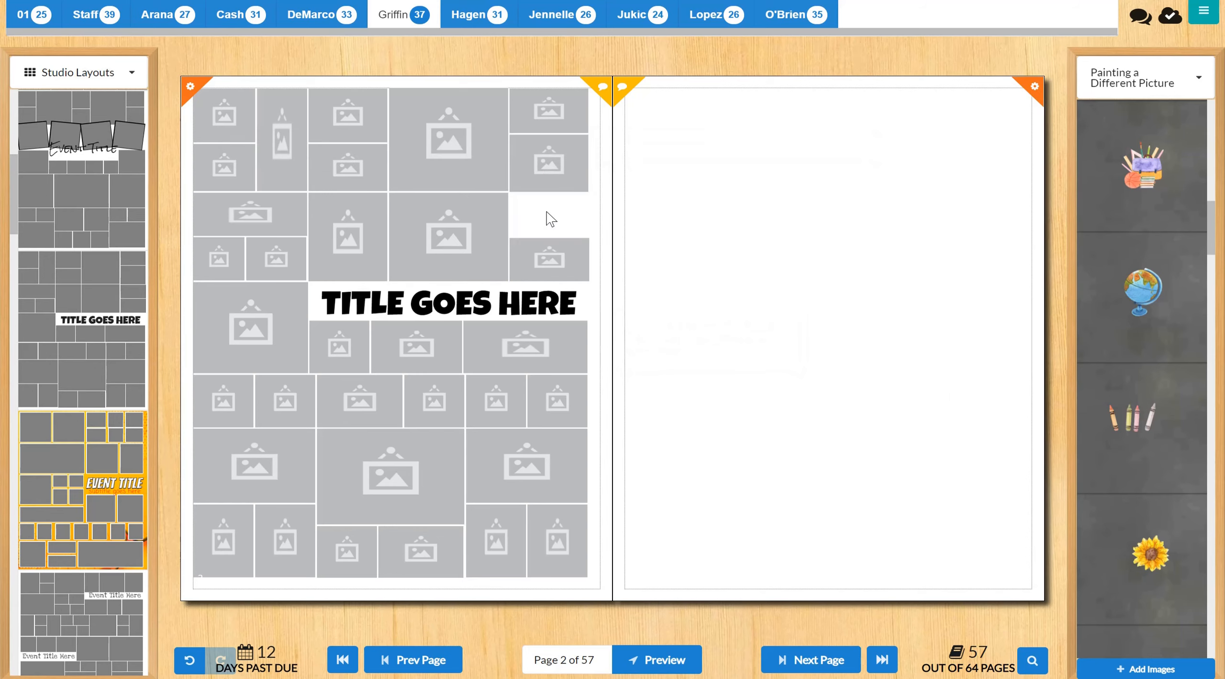
left_click(549, 258)
key("Delete")
left_click(489, 245)
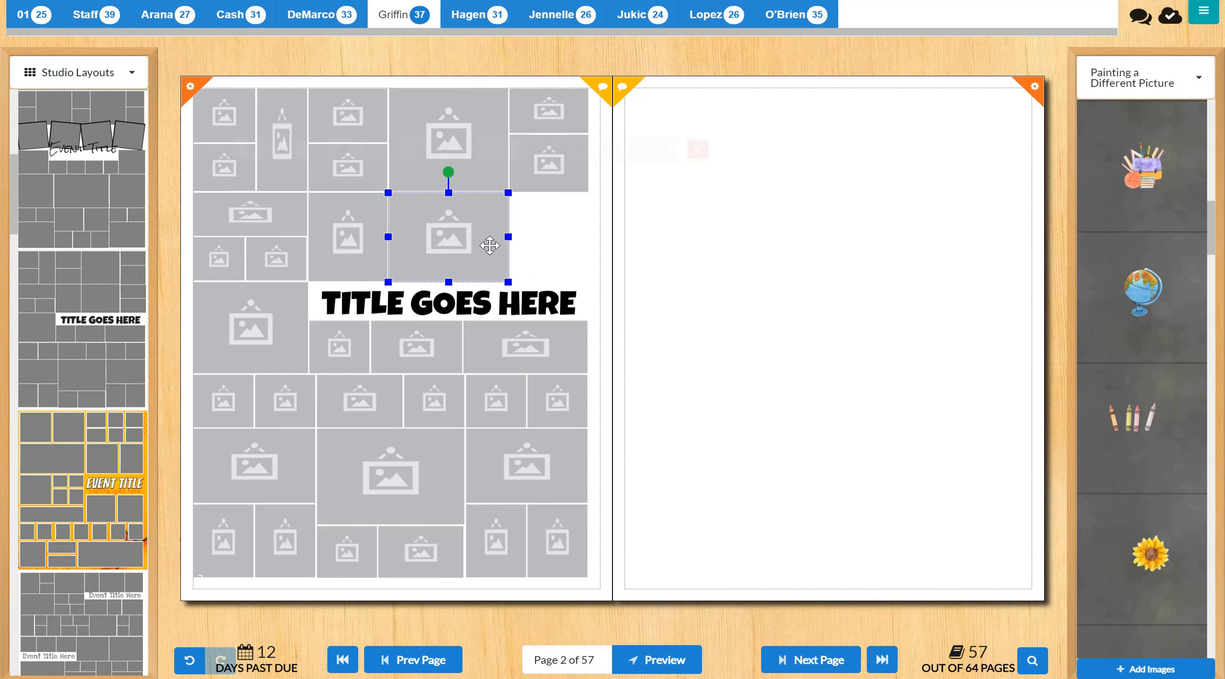
left_click_drag(509, 237, 589, 238)
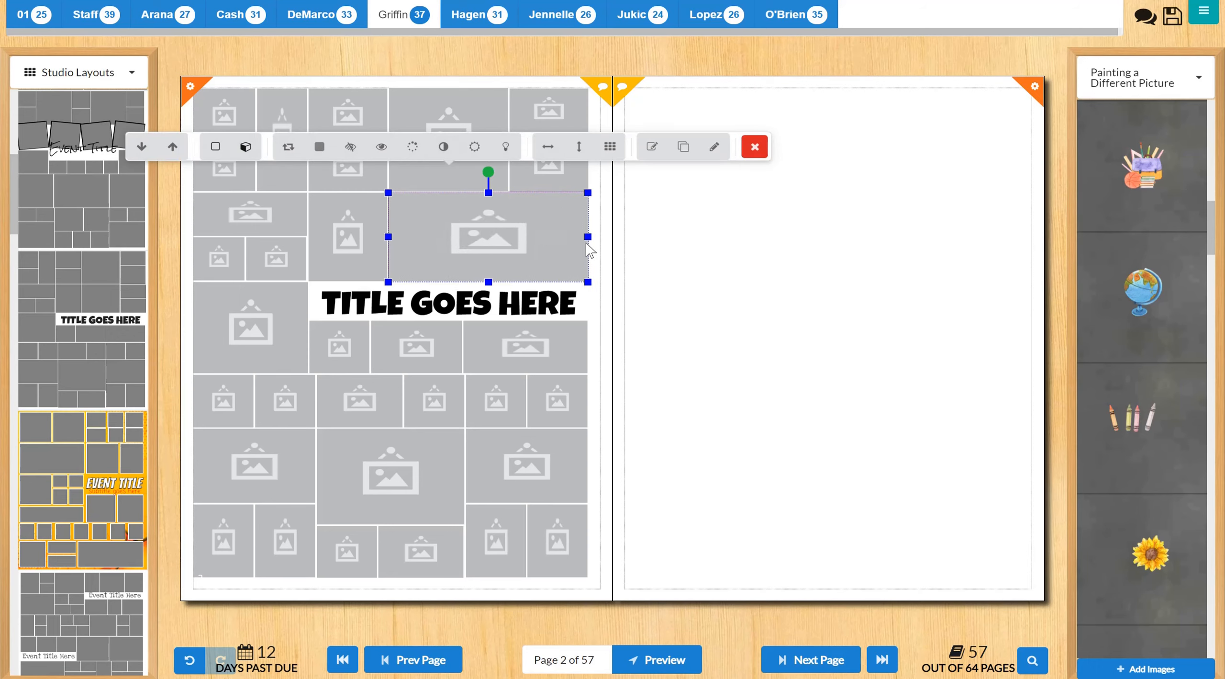
Delete the narrow placeholder above the title's start and widen the large neighbouring placeholder over the freed space
left_click(372, 251)
key("Delete")
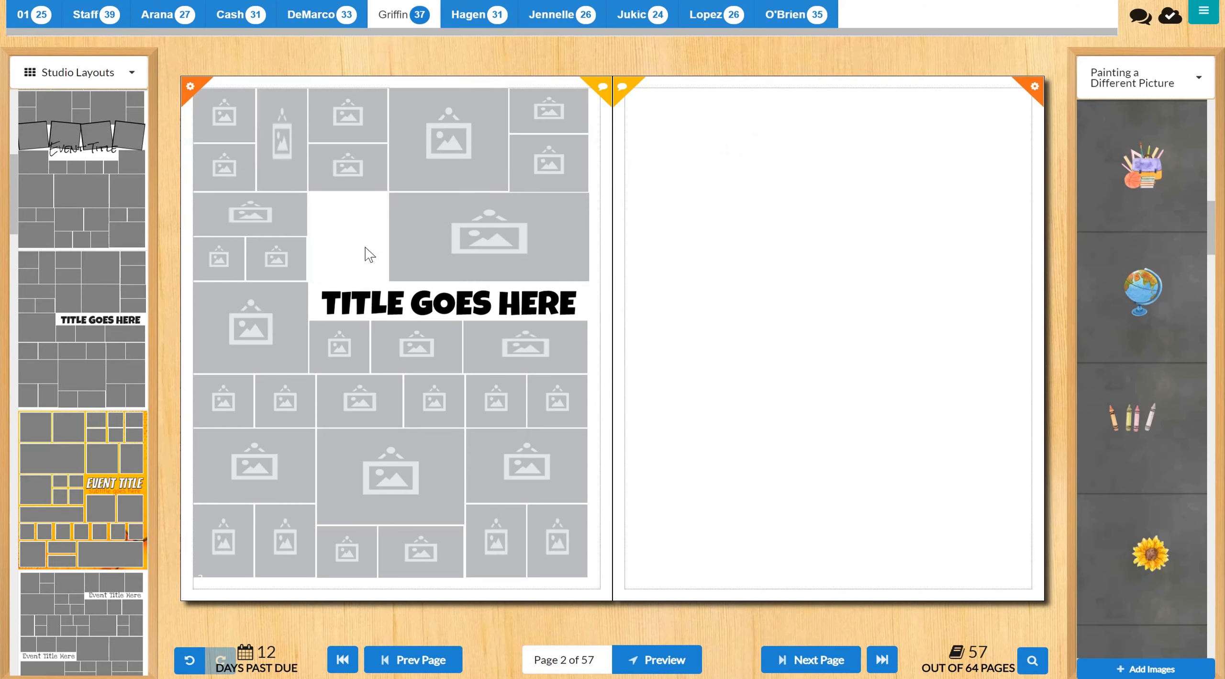
left_click(443, 235)
left_click_drag(388, 236, 309, 237)
Delete the three small placeholders beside the wide one above the title and stretch the wide placeholder across the full collage width
left_click(284, 263)
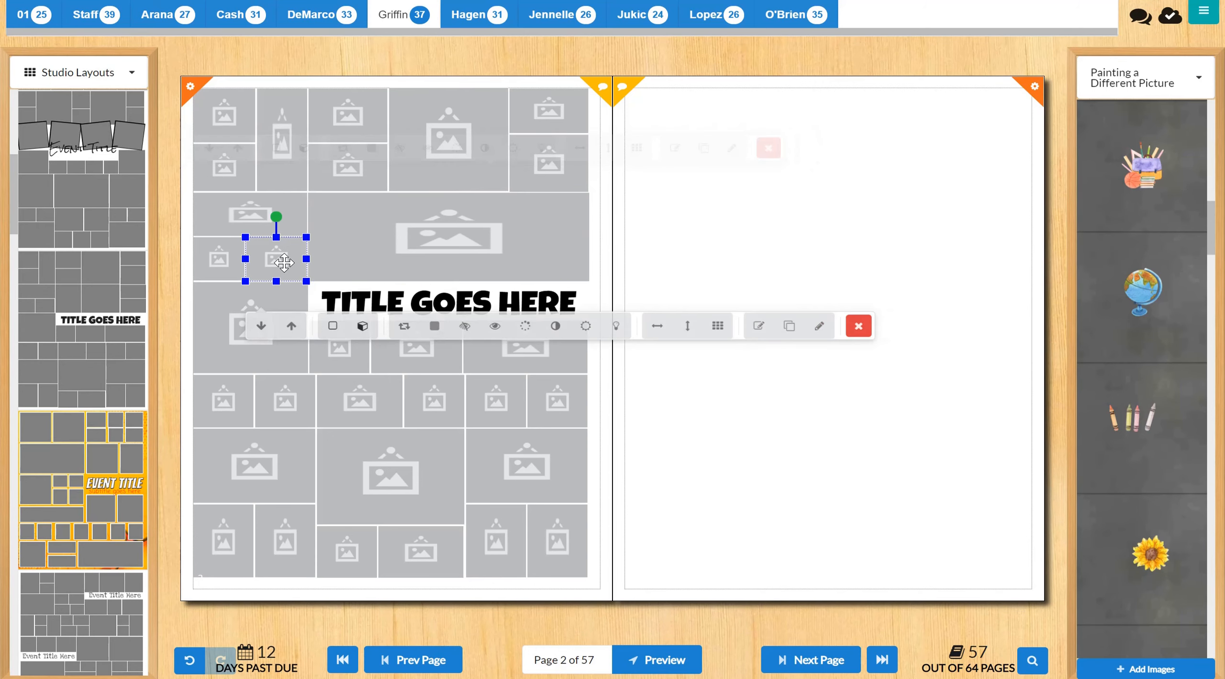
key("Delete")
left_click(218, 256)
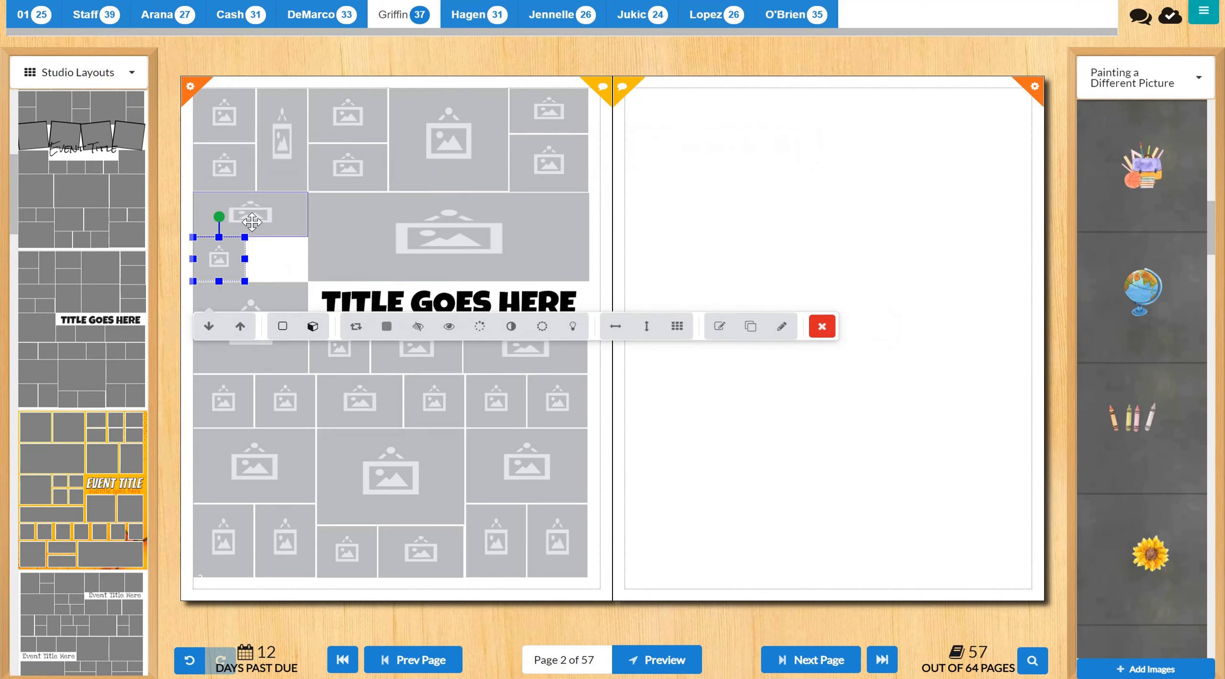
key("Delete")
left_click(251, 222)
key("Delete")
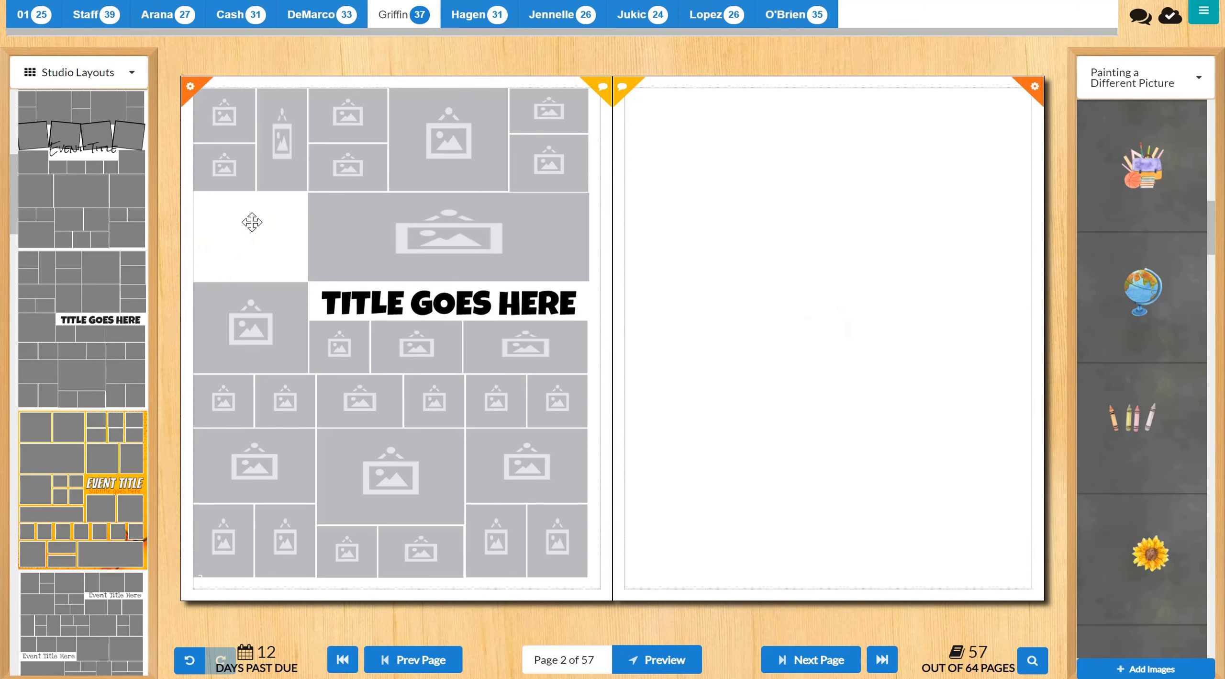
left_click(359, 231)
left_click_drag(305, 235, 193, 236)
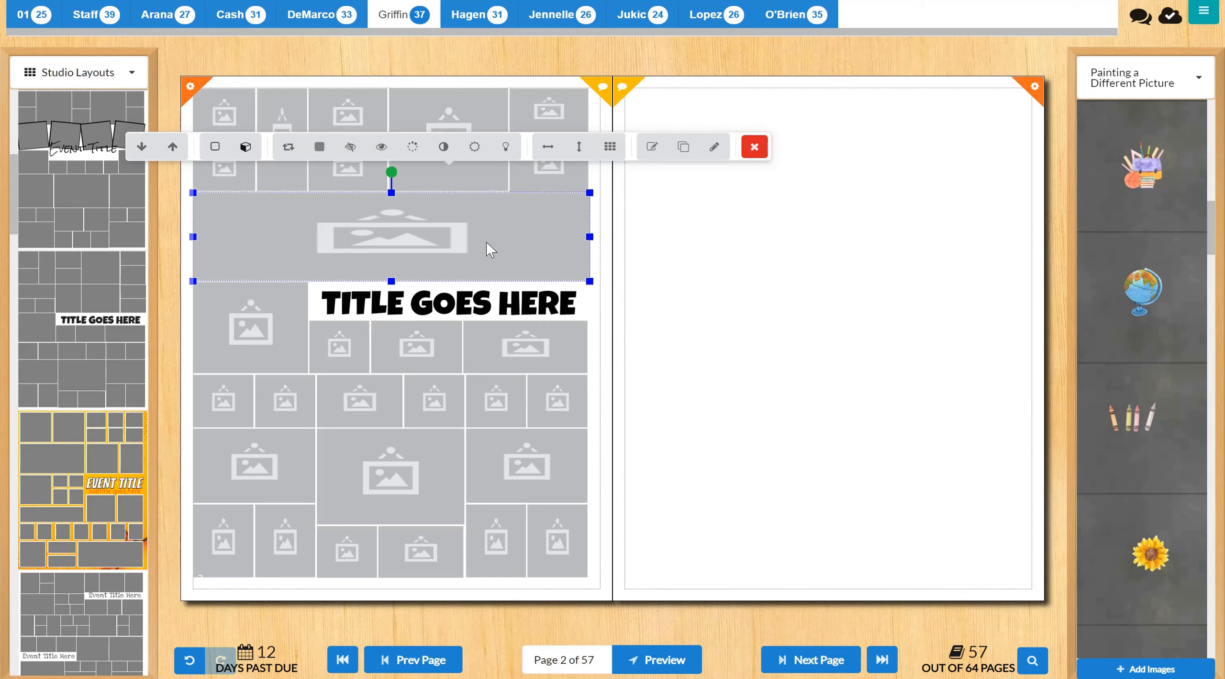
Split the wide placeholder above the title into a grid of 3 columns and 3 rows with padding 2
left_click(613, 158)
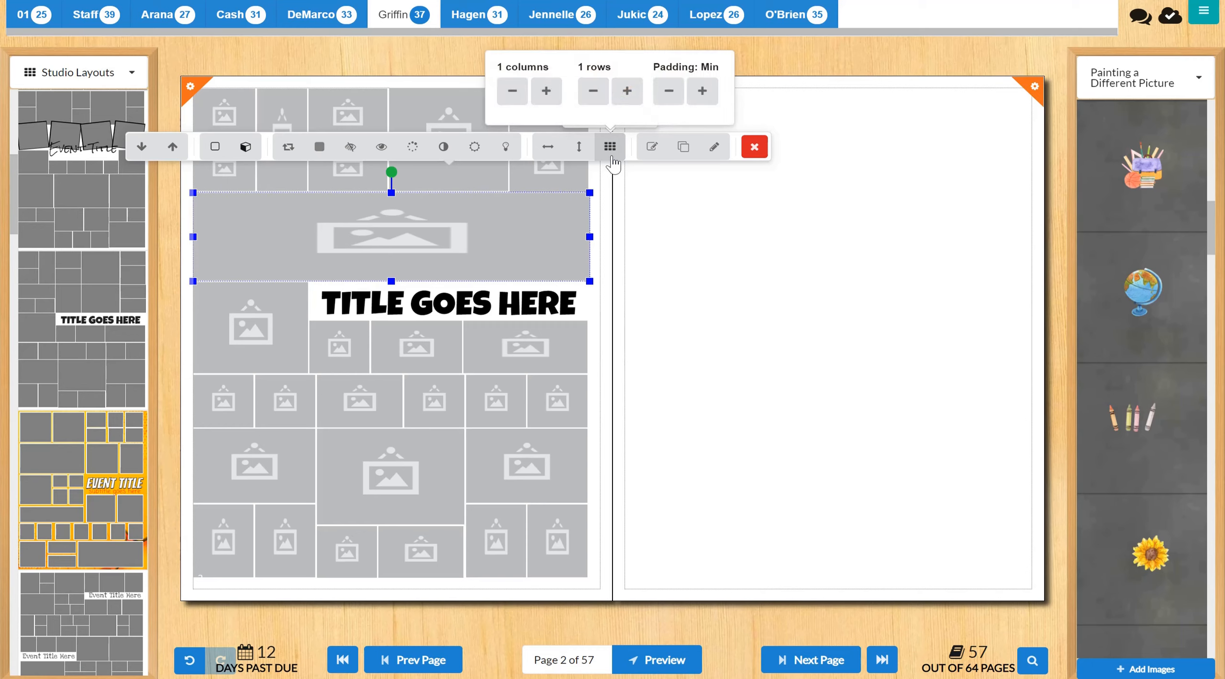
left_click(546, 92)
left_click(546, 91)
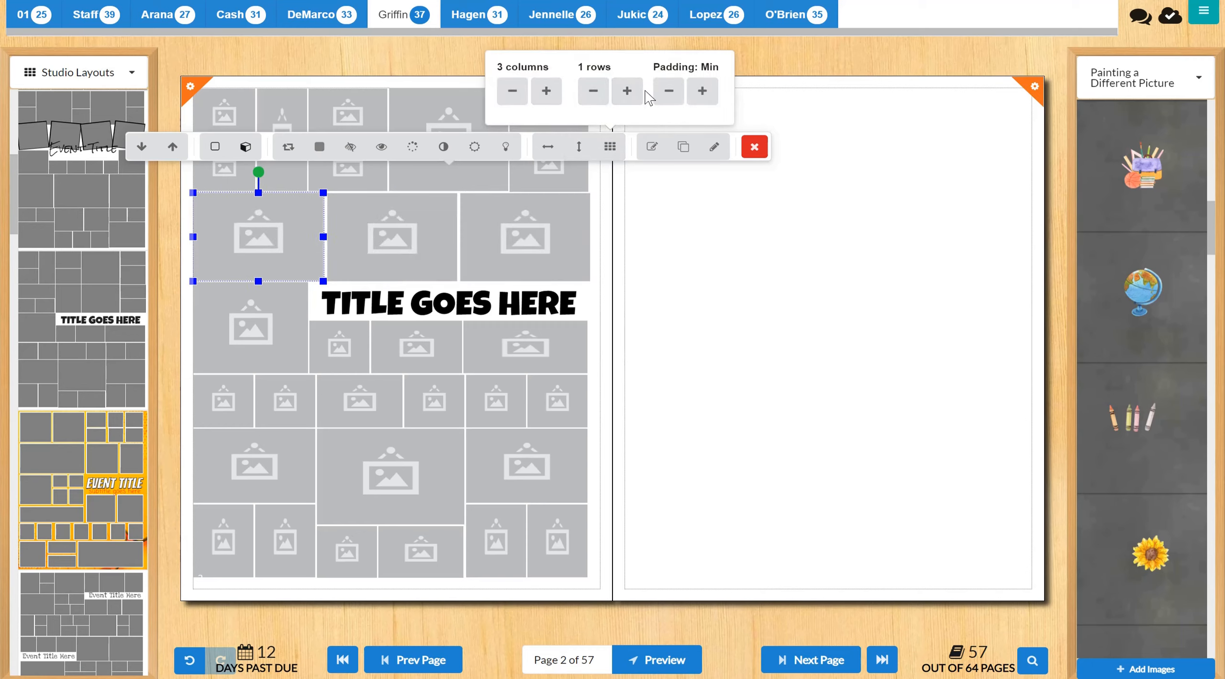
left_click(628, 92)
left_click(627, 92)
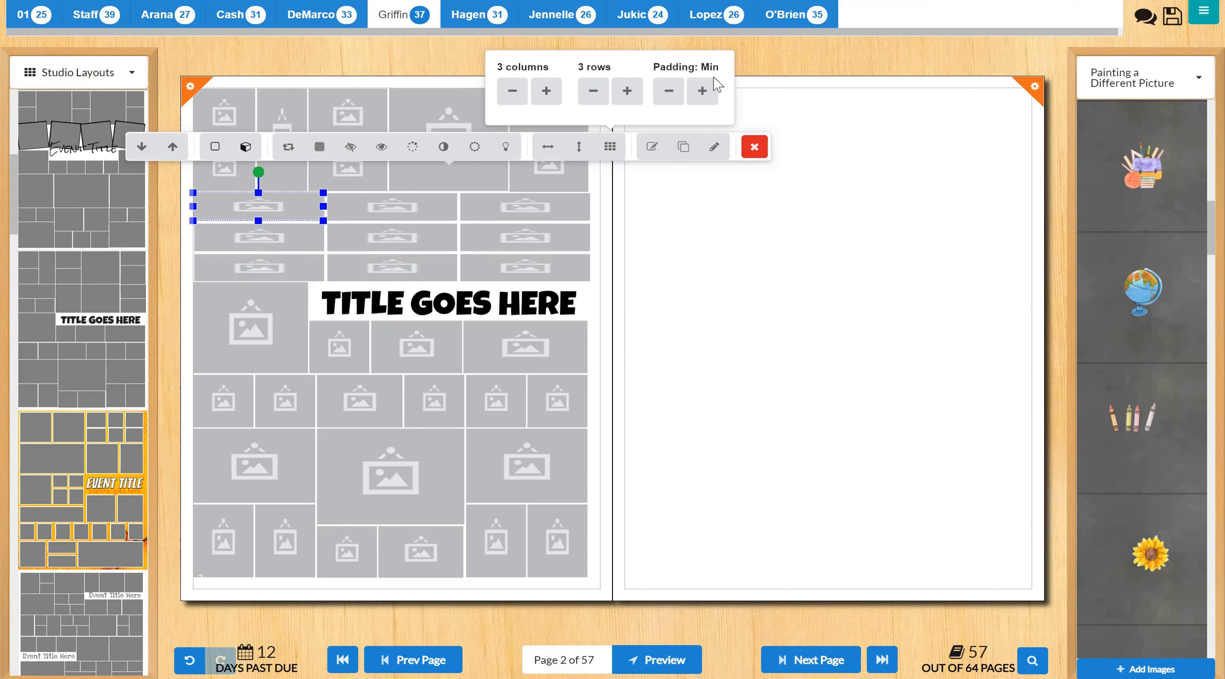
left_click(702, 91)
left_click(702, 91)
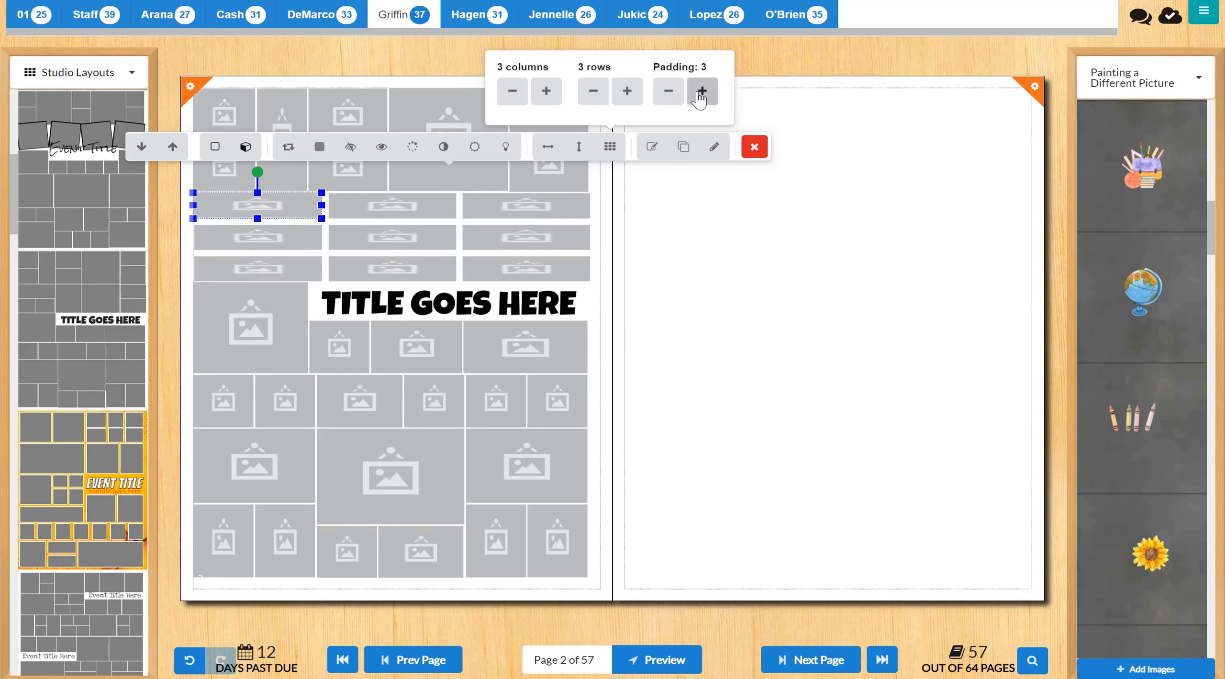
left_click(702, 91)
left_click(670, 93)
left_click(669, 92)
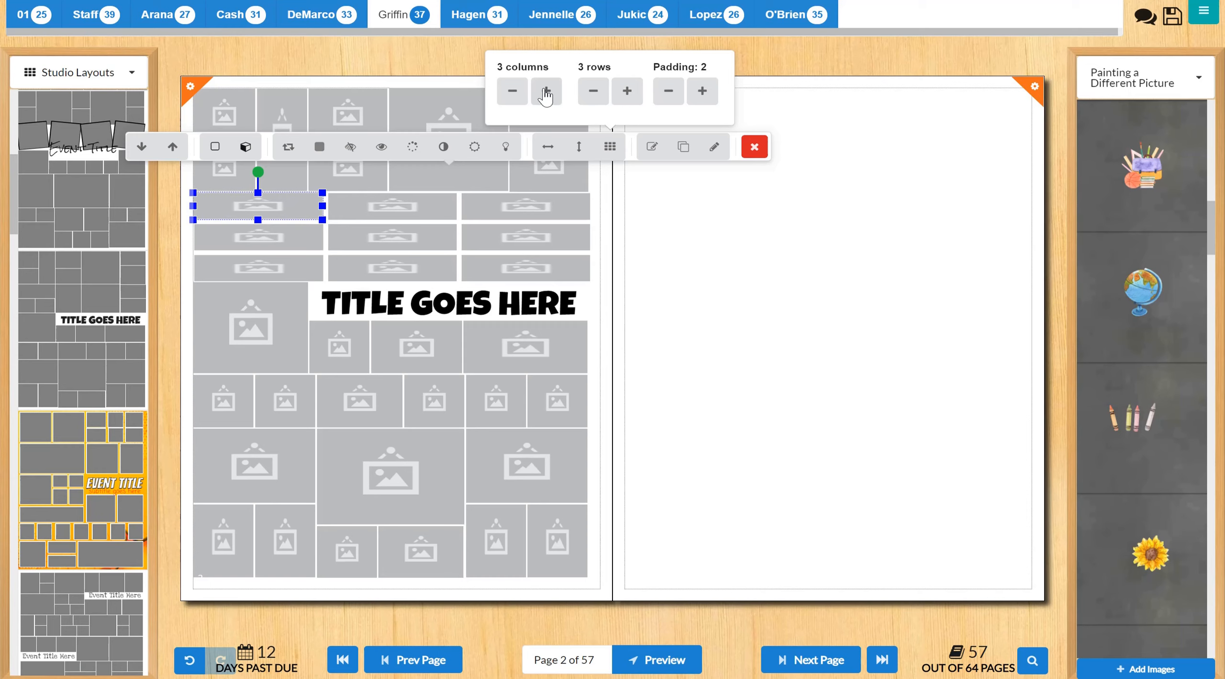
Change the placeholder grid above the title to 5 columns and 1 row
left_click(512, 91)
left_click(589, 94)
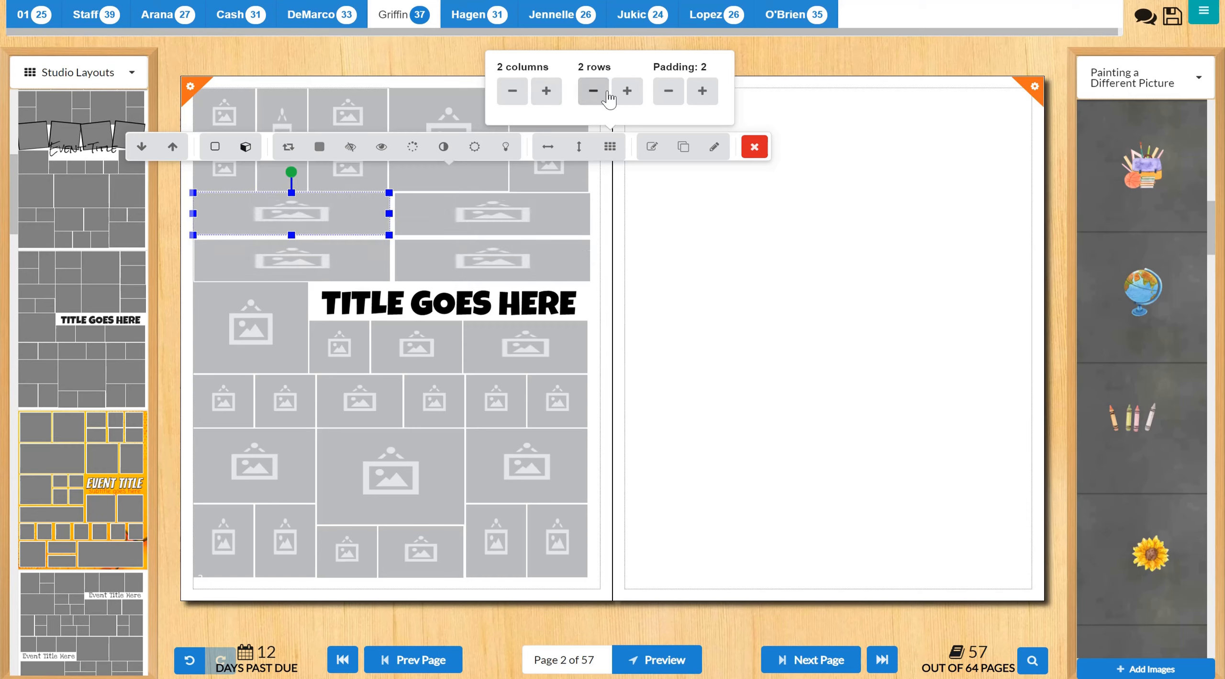
left_click(593, 91)
left_click(548, 91)
left_click(546, 92)
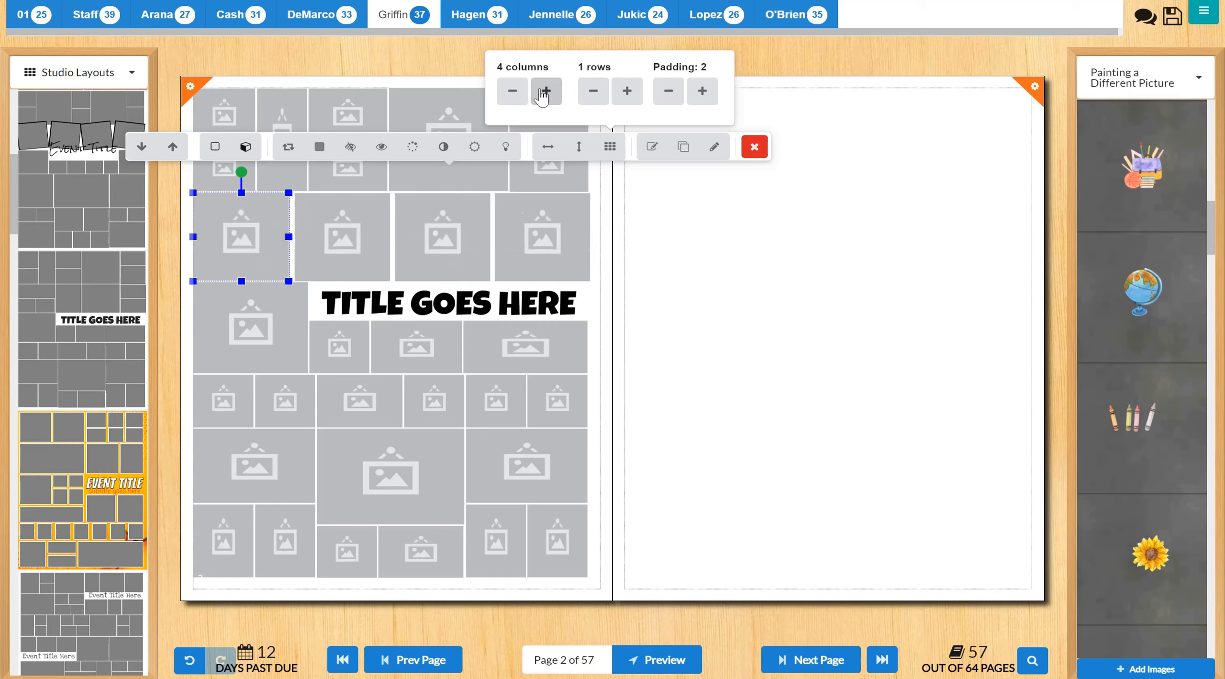
left_click(543, 93)
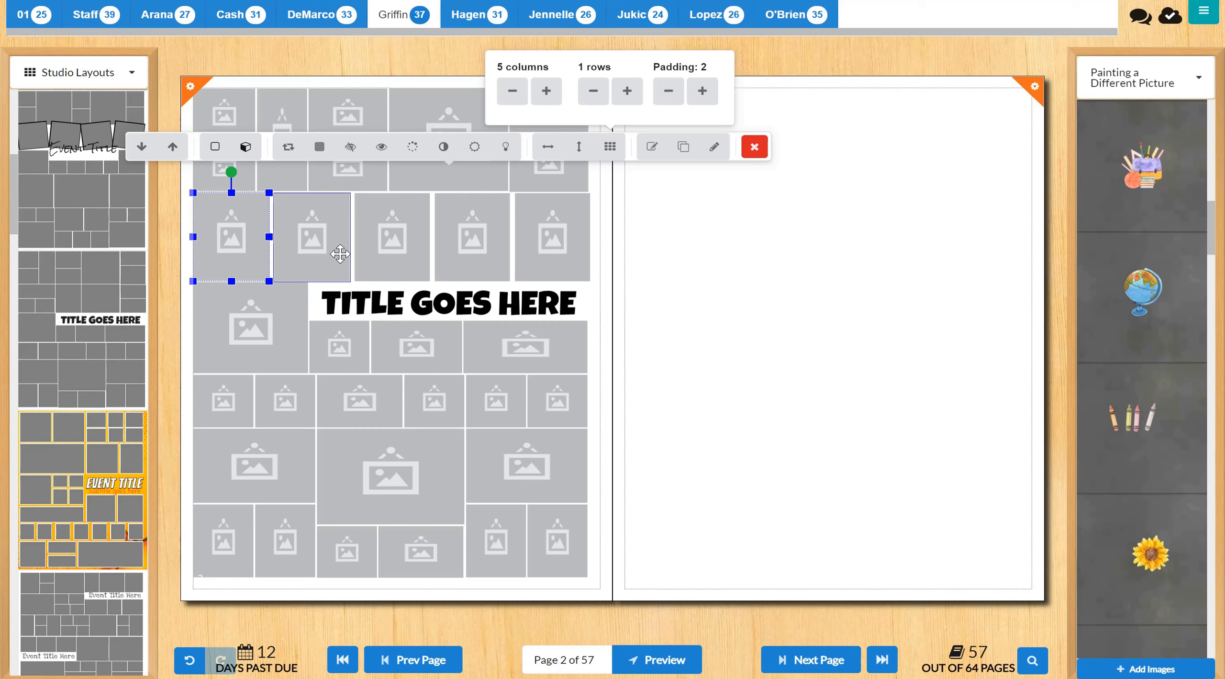
left_click(720, 260)
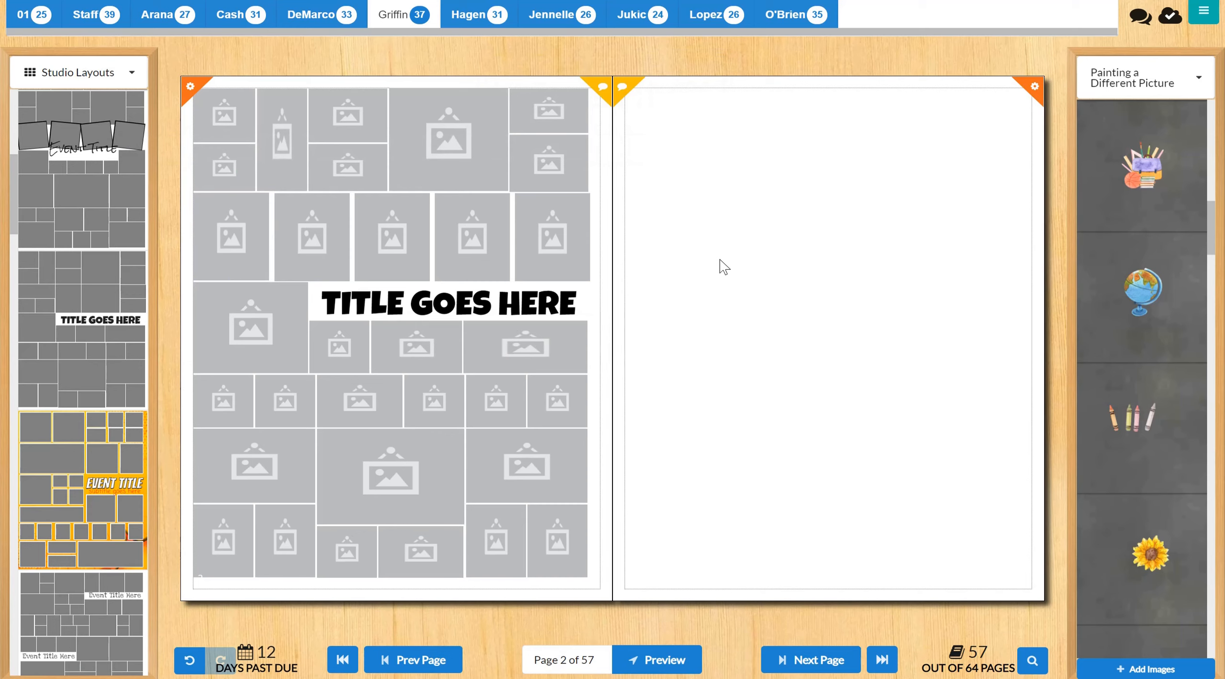
Switch the image library from the Painting a Different Picture clip art to the Test album
left_click(1139, 78)
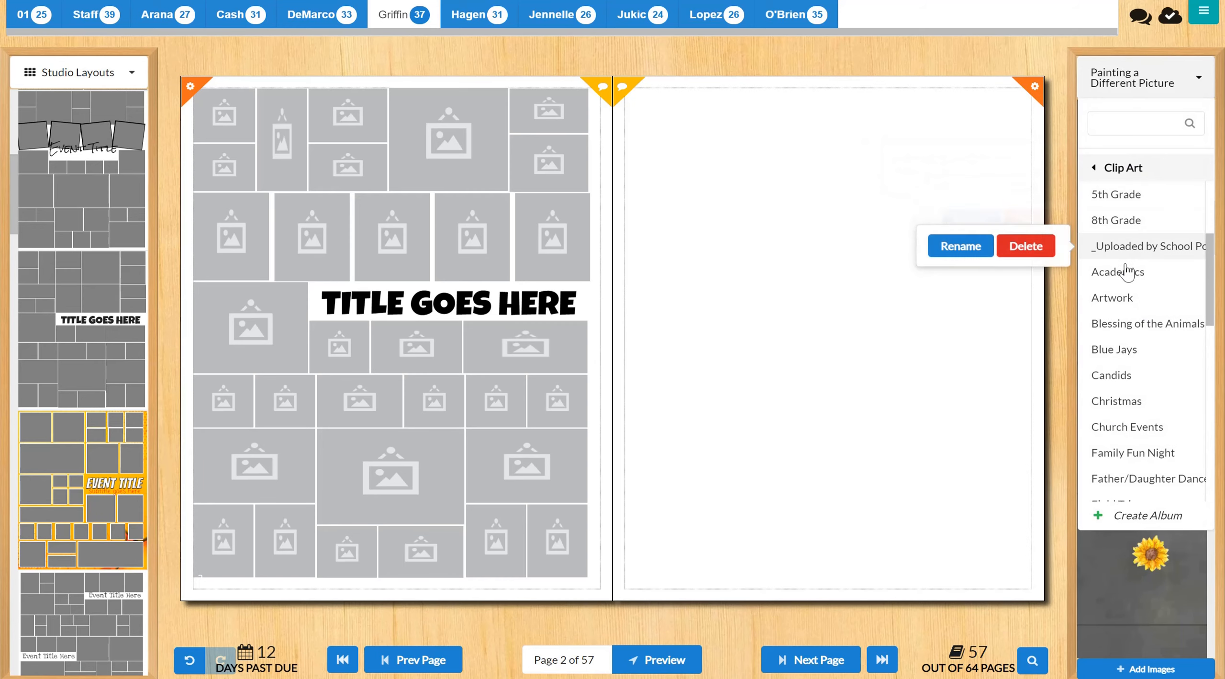
mouse_move(1127, 271)
scroll(1127, 271, "down", 10)
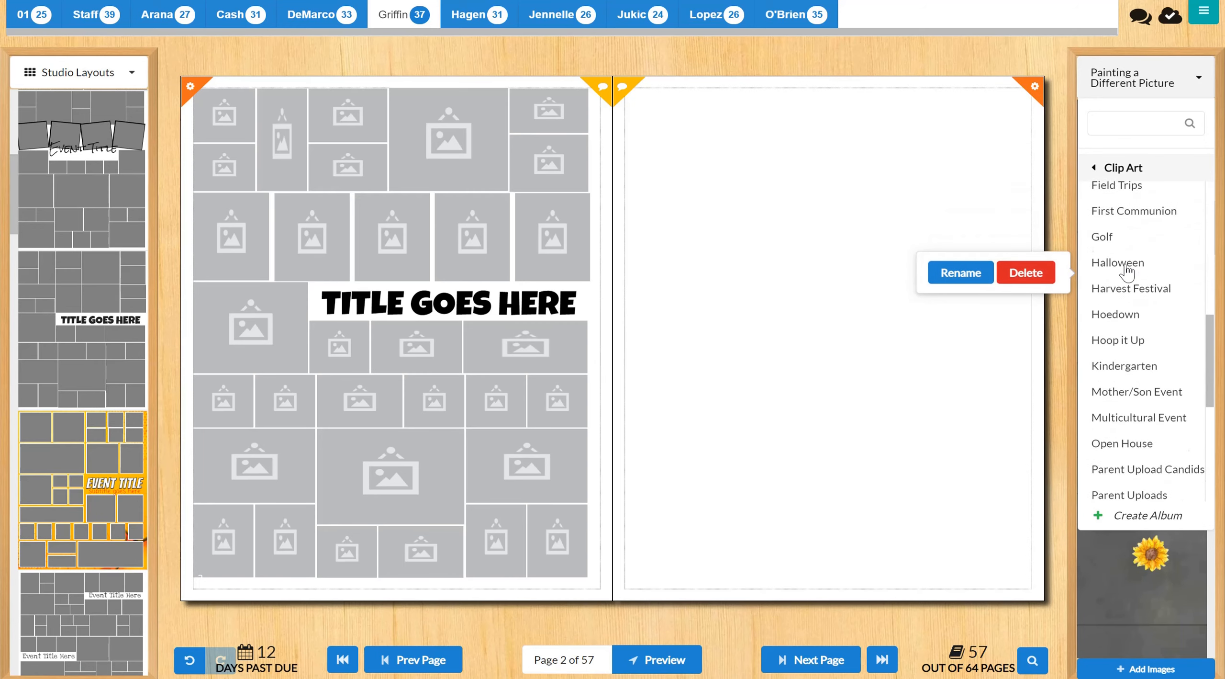
scroll(1127, 271, "down", 5)
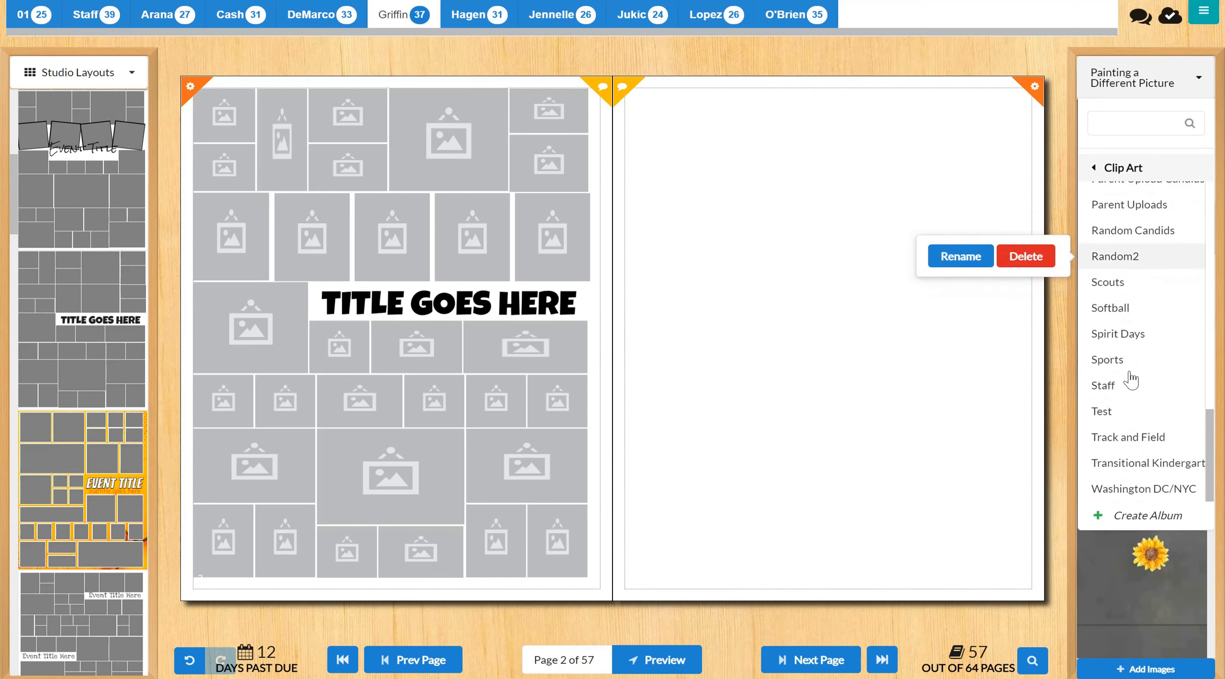
left_click(1130, 418)
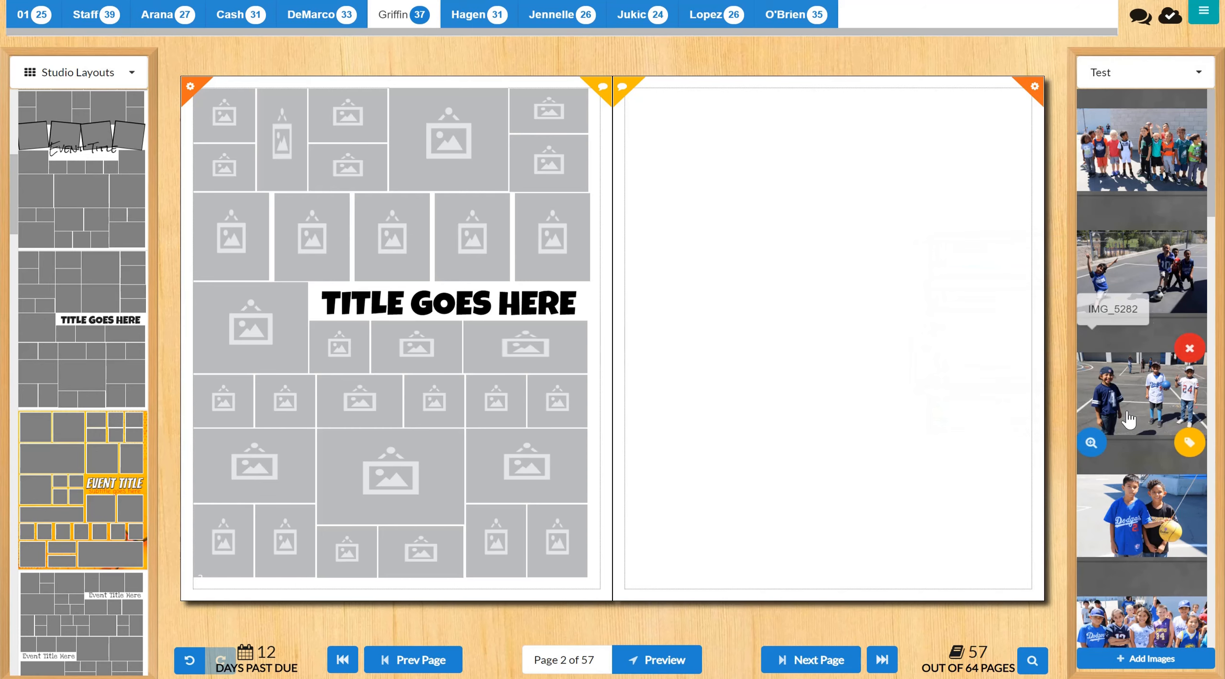
Place the group photo of children in sports jerseys in page 2's large lower centre placeholder and the three jersey-wearing boys in the placeholder to its right
scroll(1123, 289, "down", 1)
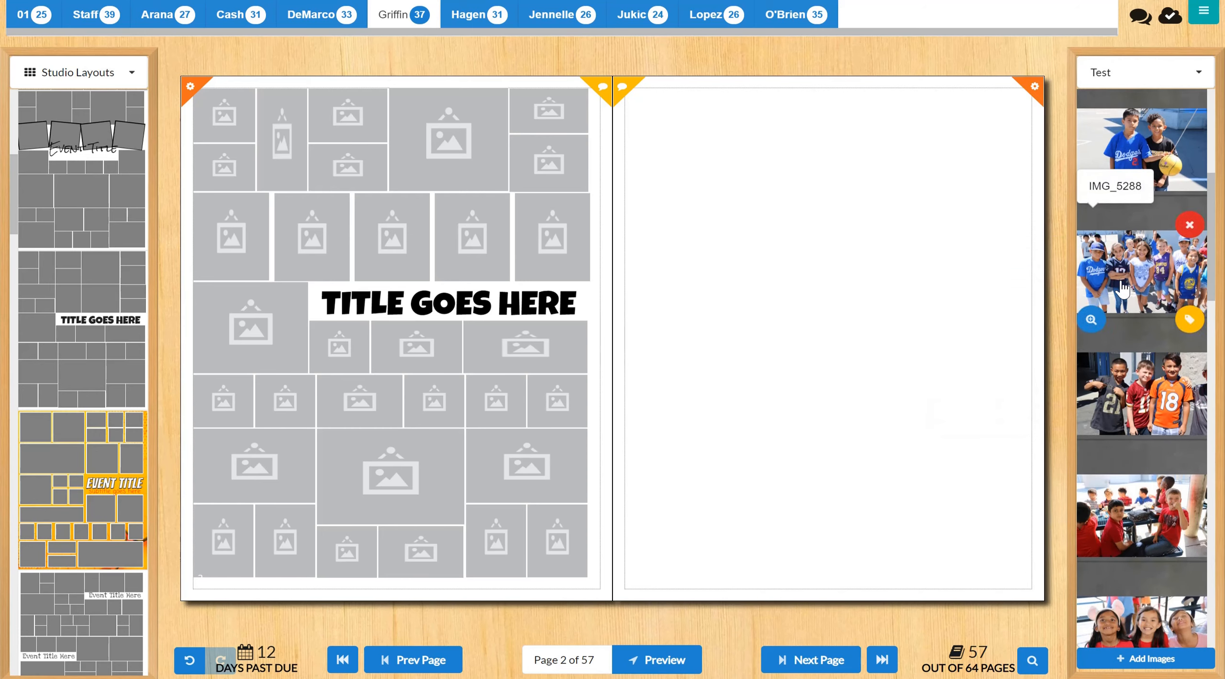
left_click_drag(1123, 289, 383, 490)
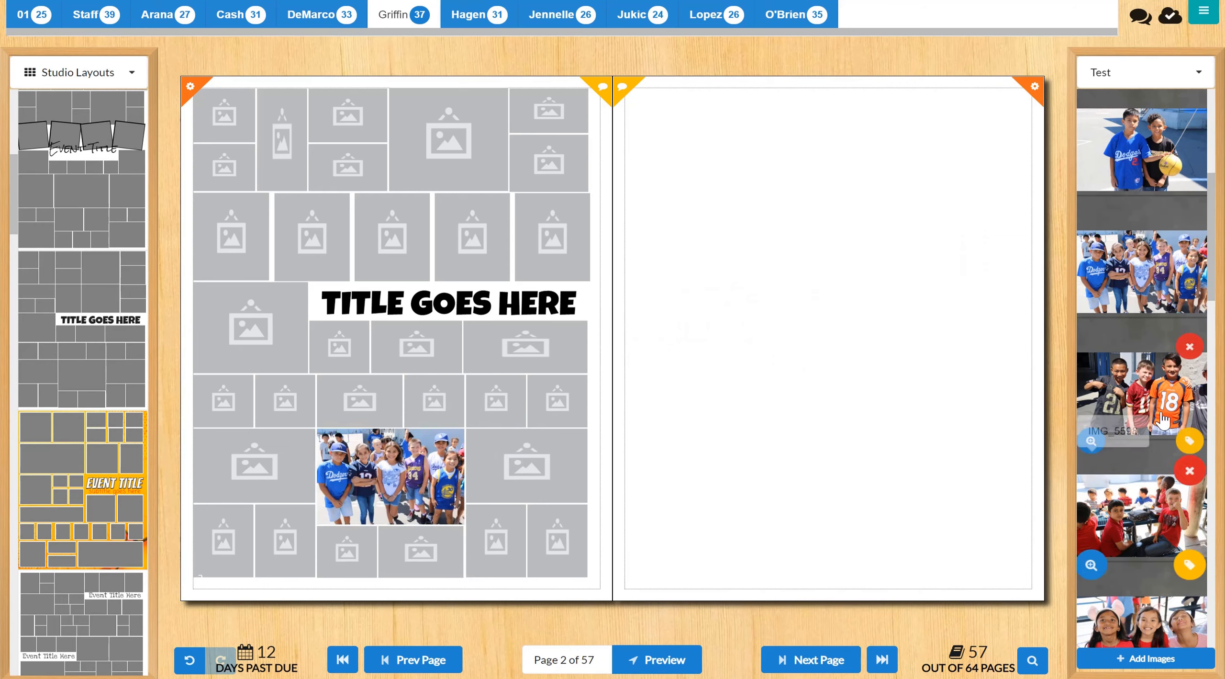
left_click_drag(737, 430, 526, 467)
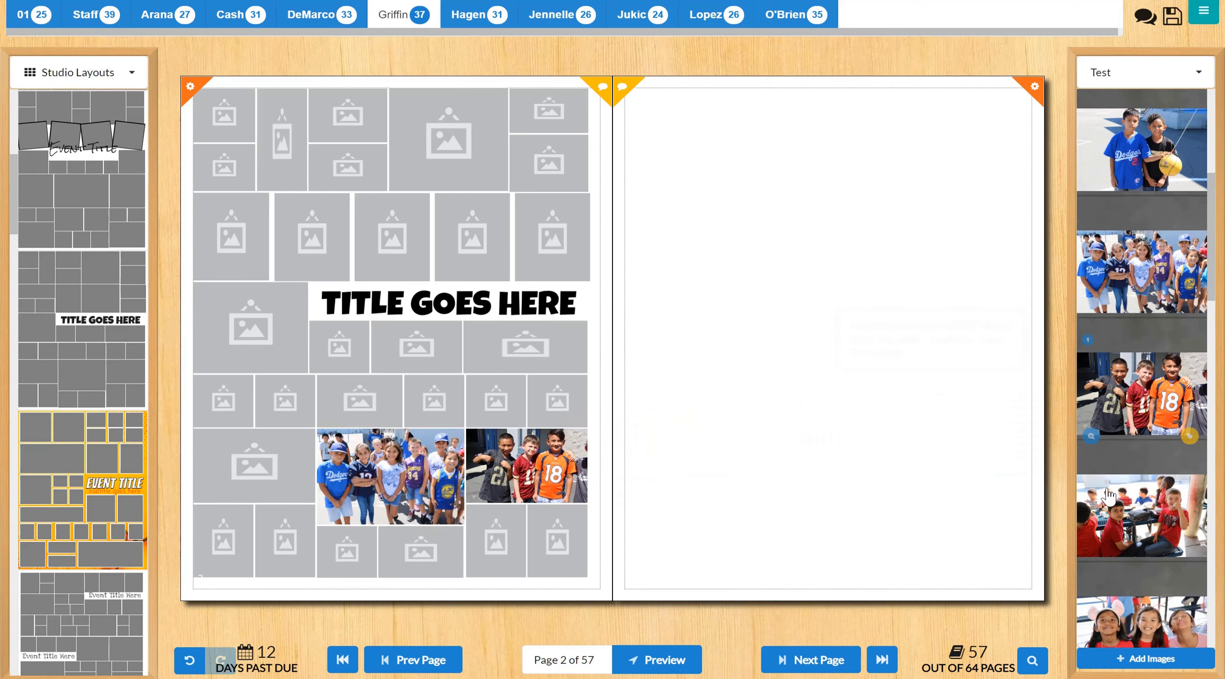
Place the photo of three seated girls in the middle placeholder below the title and the children in pink and blue left of the title
scroll(1114, 520, "down", 5)
left_click_drag(1114, 517, 409, 349)
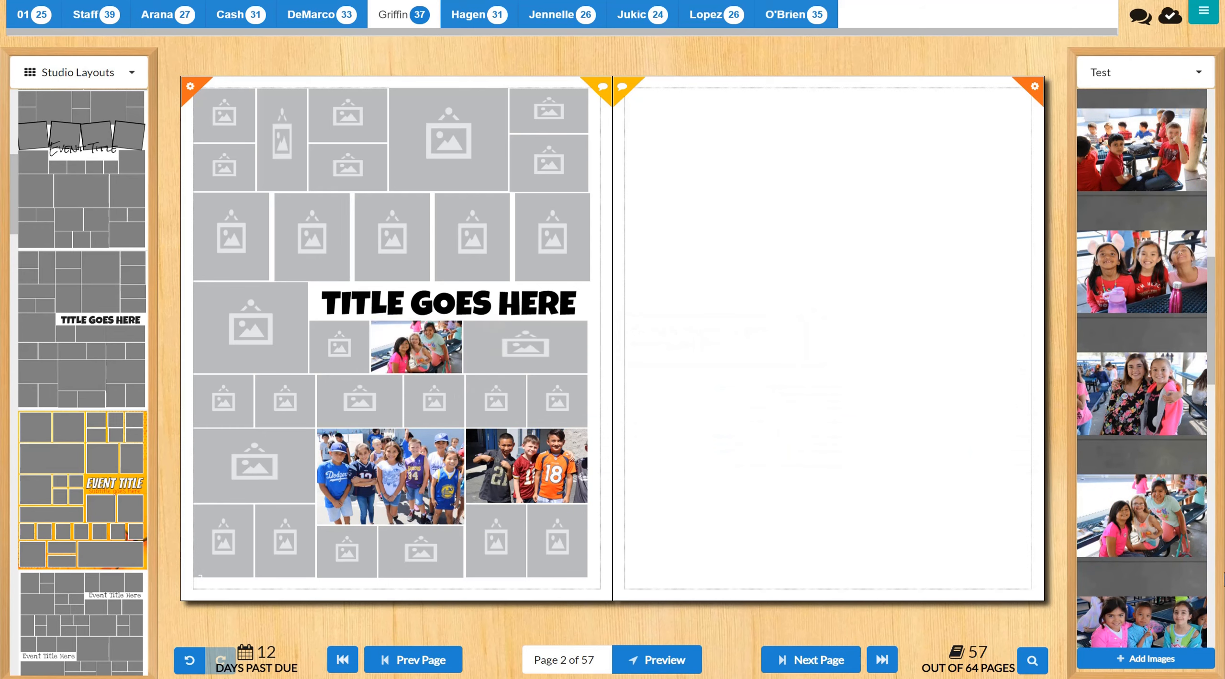
left_click_drag(1135, 632, 259, 310)
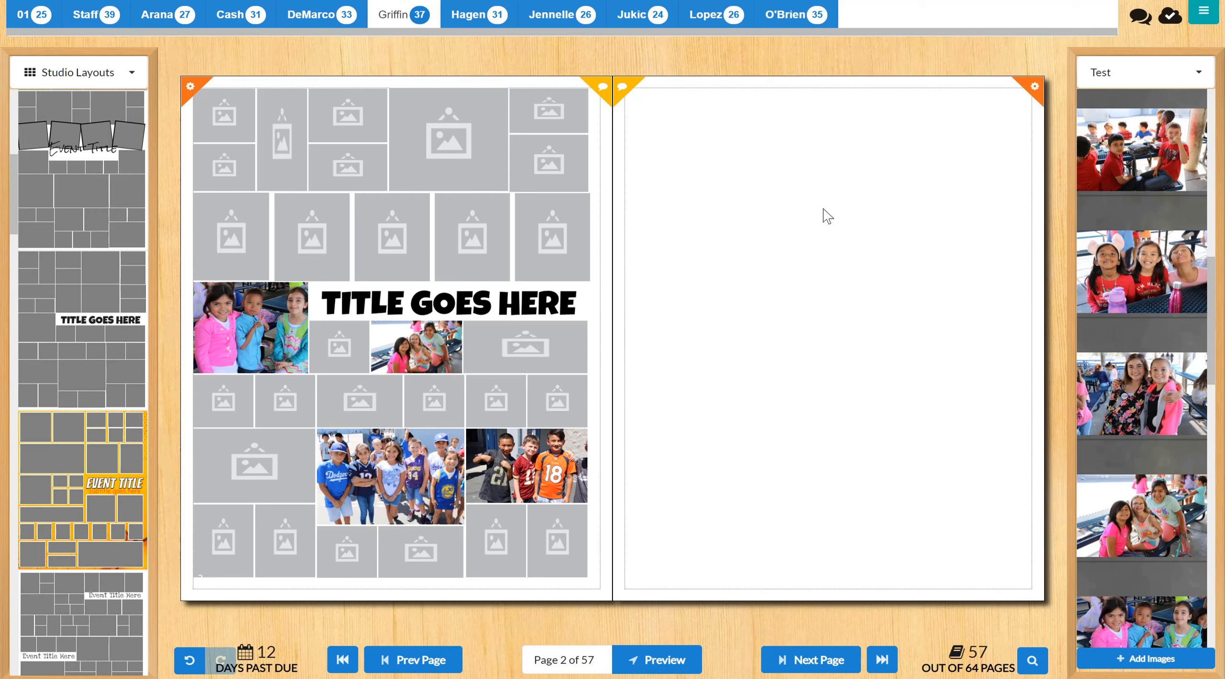
Replace the photo left of the title with an empty placeholder of about the same size and save the book
left_click(278, 356)
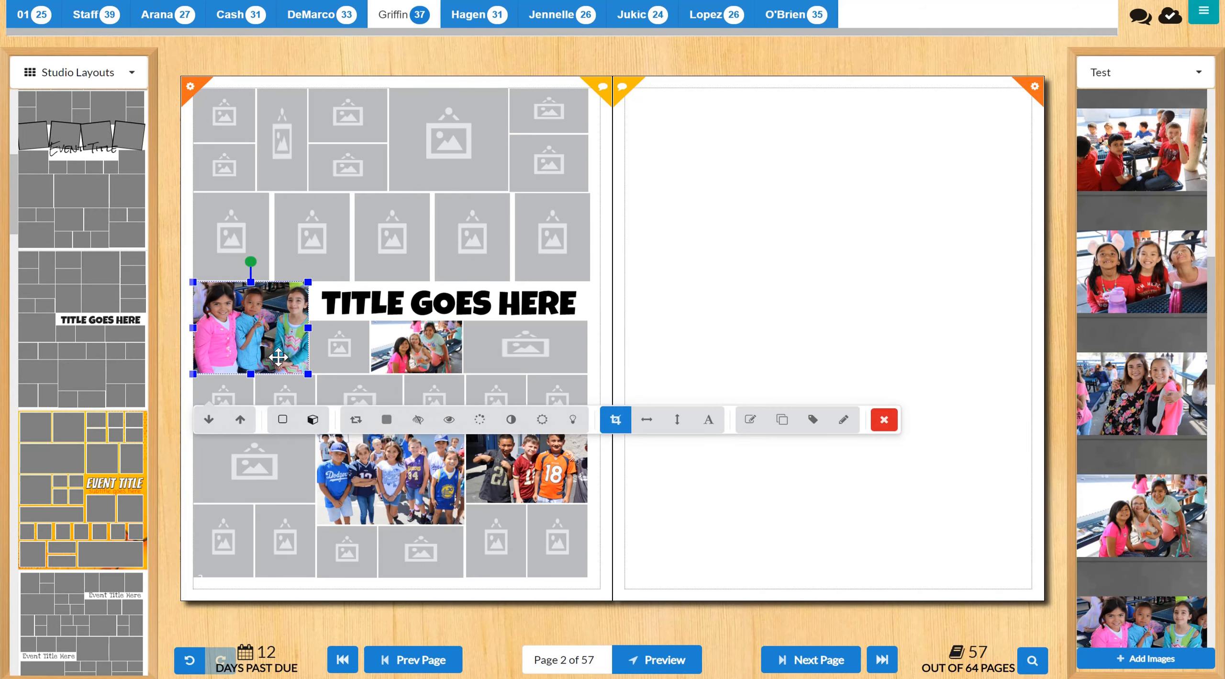
key("Delete")
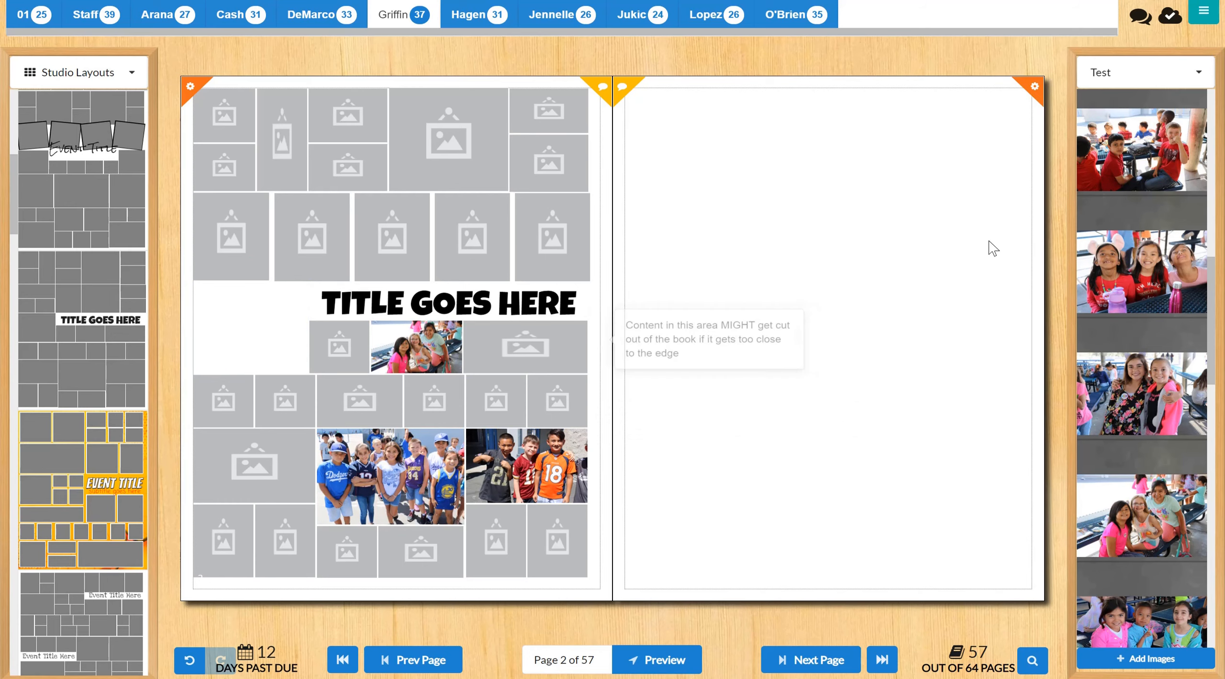
mouse_move(1120, 264)
left_click(319, 362)
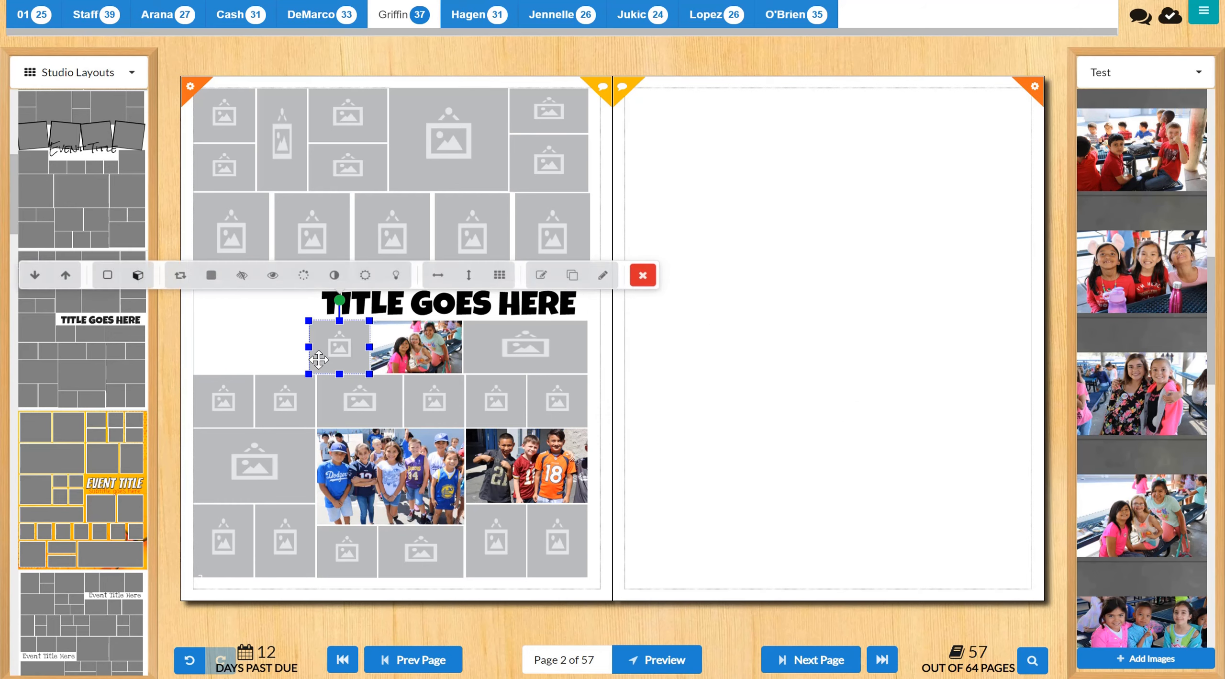
left_click_drag(318, 359, 311, 279)
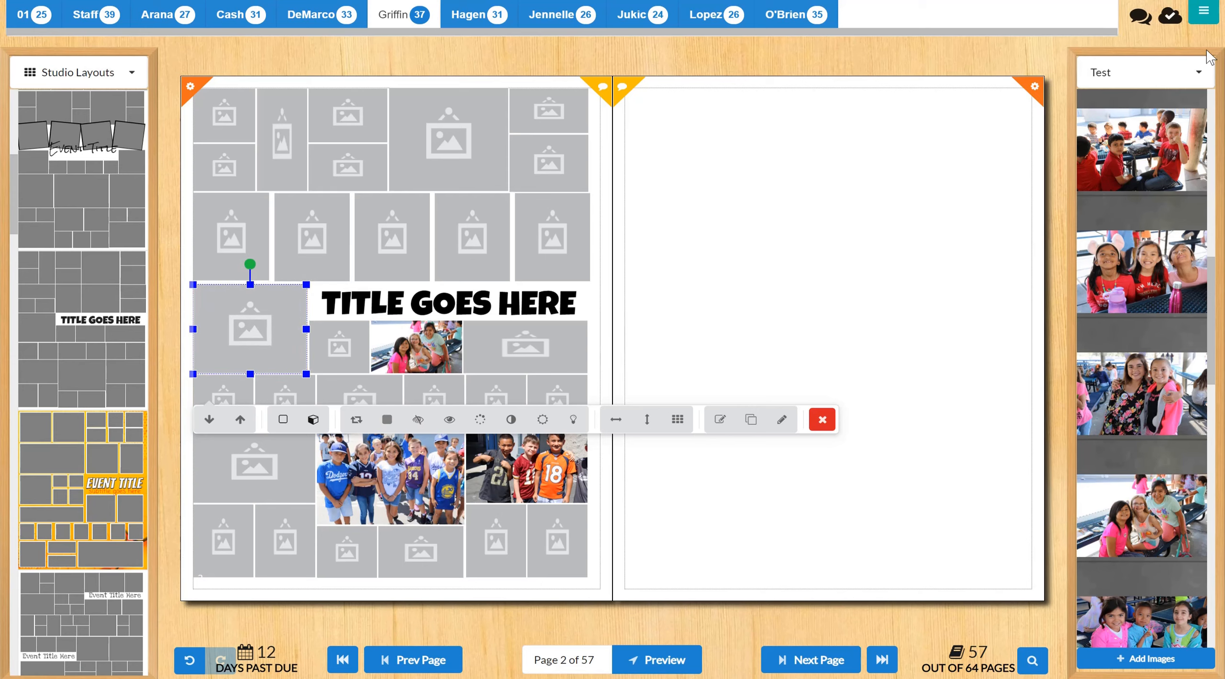
left_click(1171, 17)
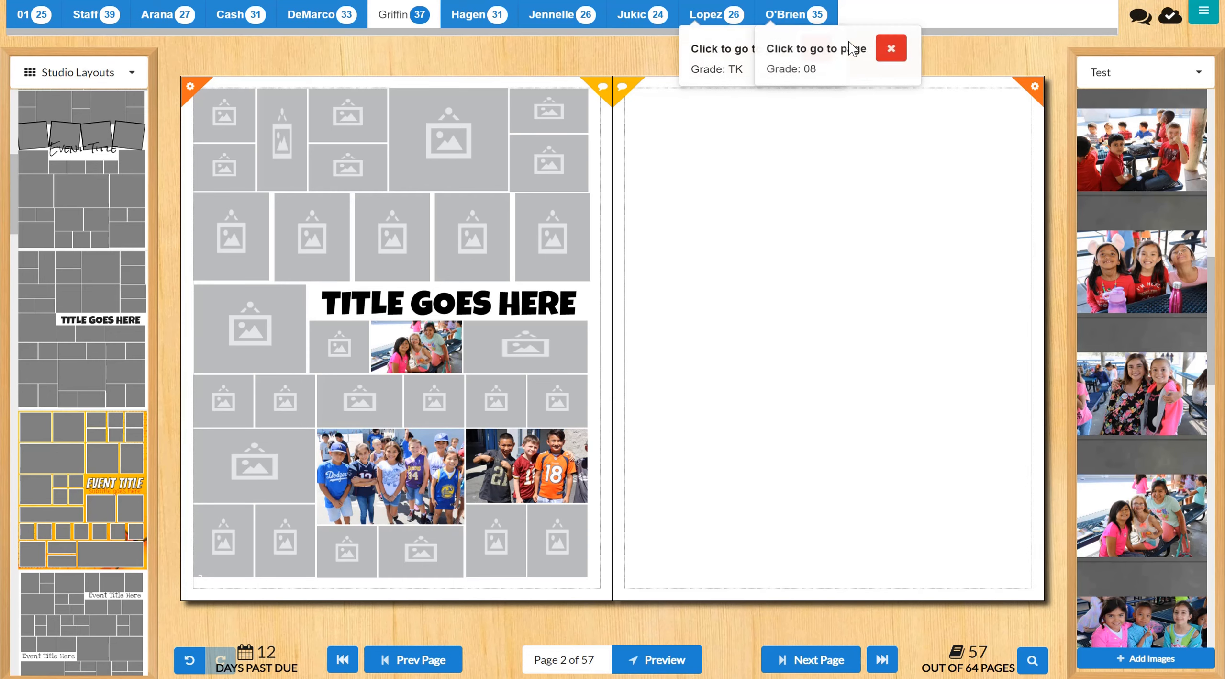
Apply the green Christmas tree background from the Holidays backgrounds to page 2
left_click(132, 72)
mouse_move(120, 295)
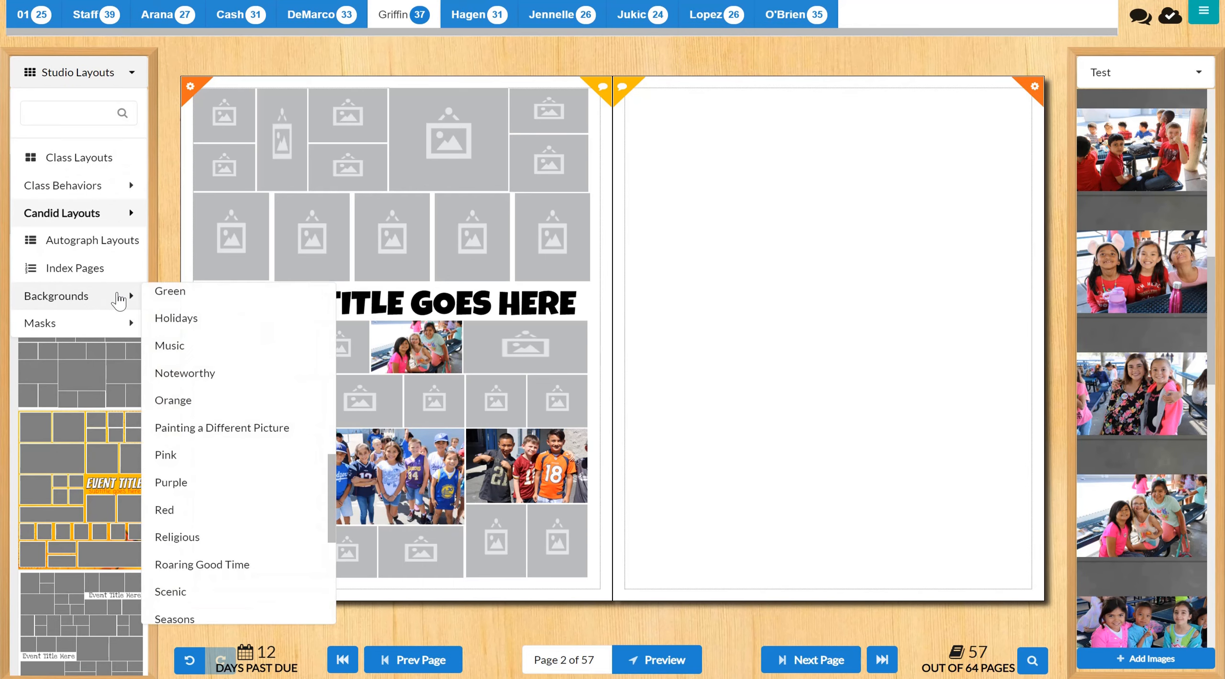
left_click(201, 316)
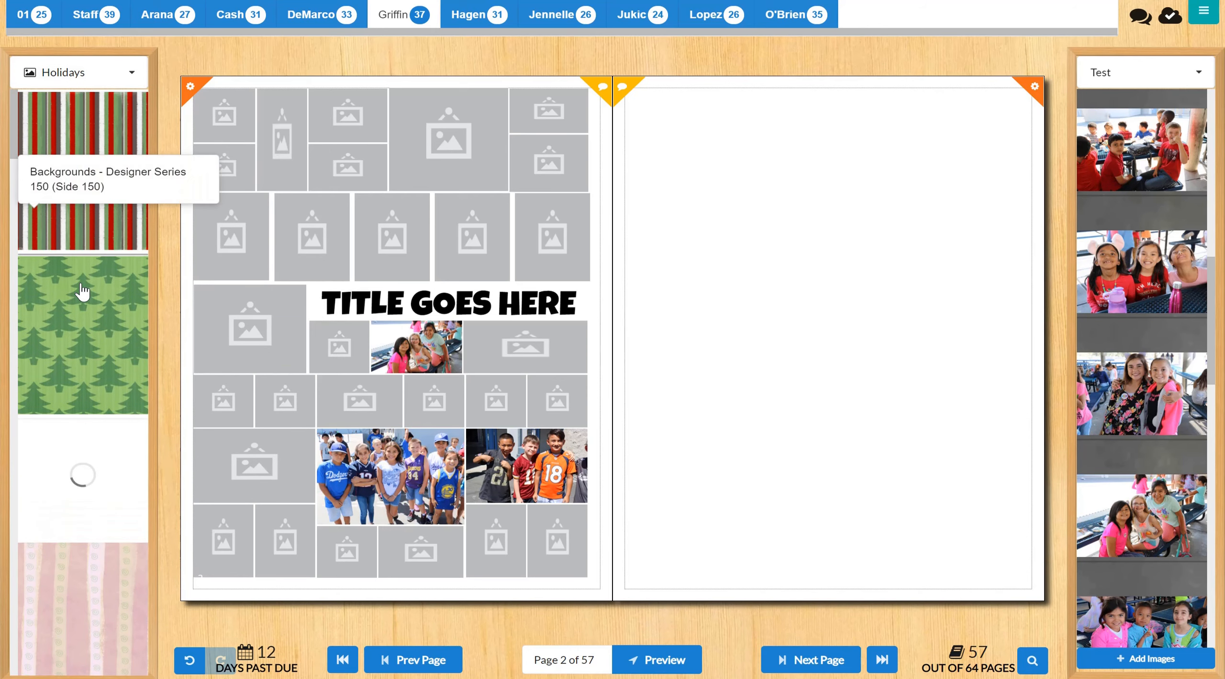
left_click_drag(82, 287, 435, 191)
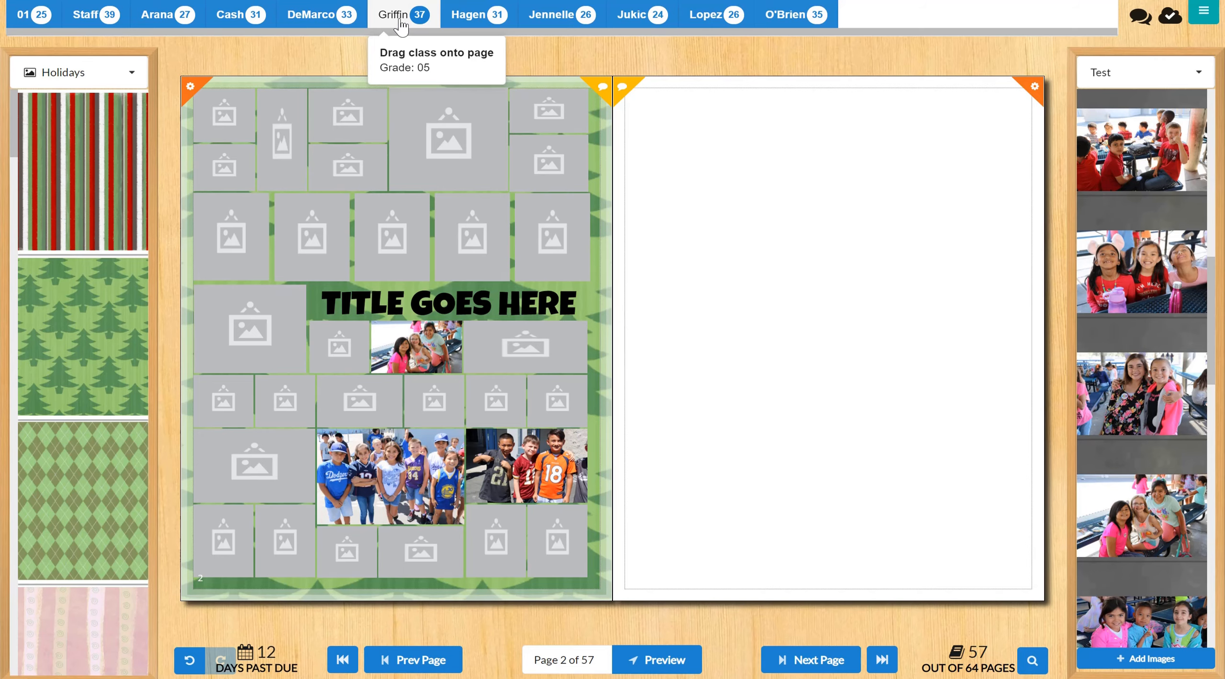
Replace blank page 3 with a class page for the grade 05 class of 37
left_click_drag(401, 26, 737, 245)
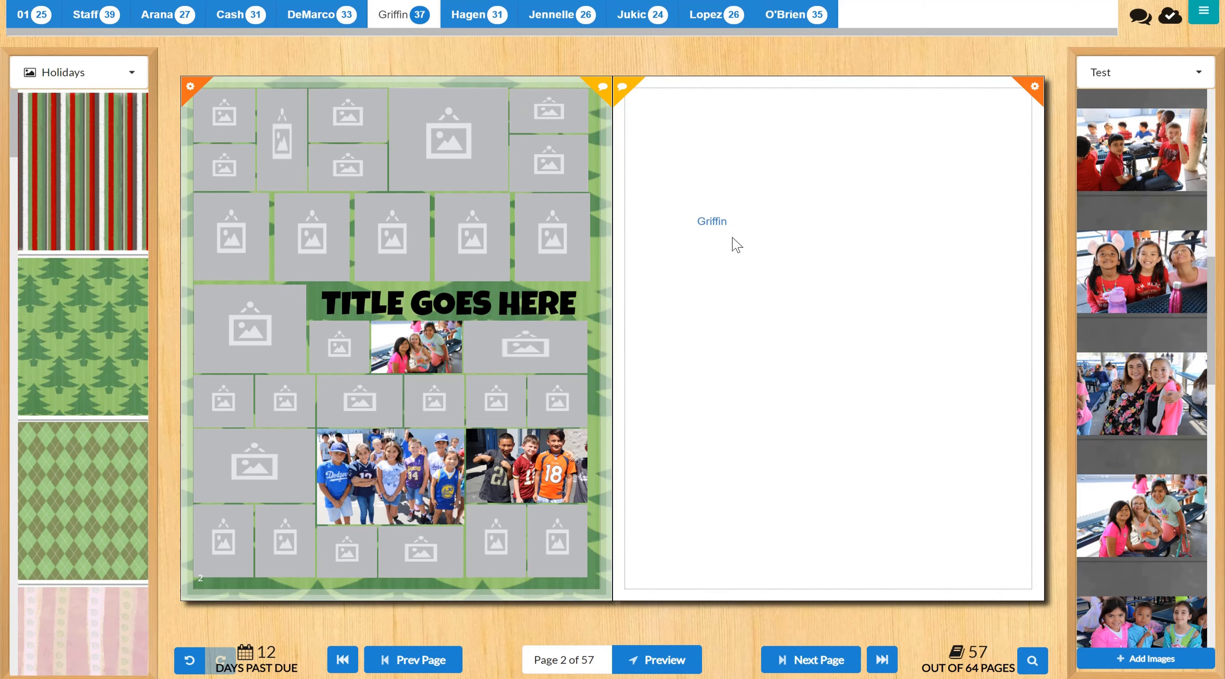
left_click_drag(832, 260, 828, 258)
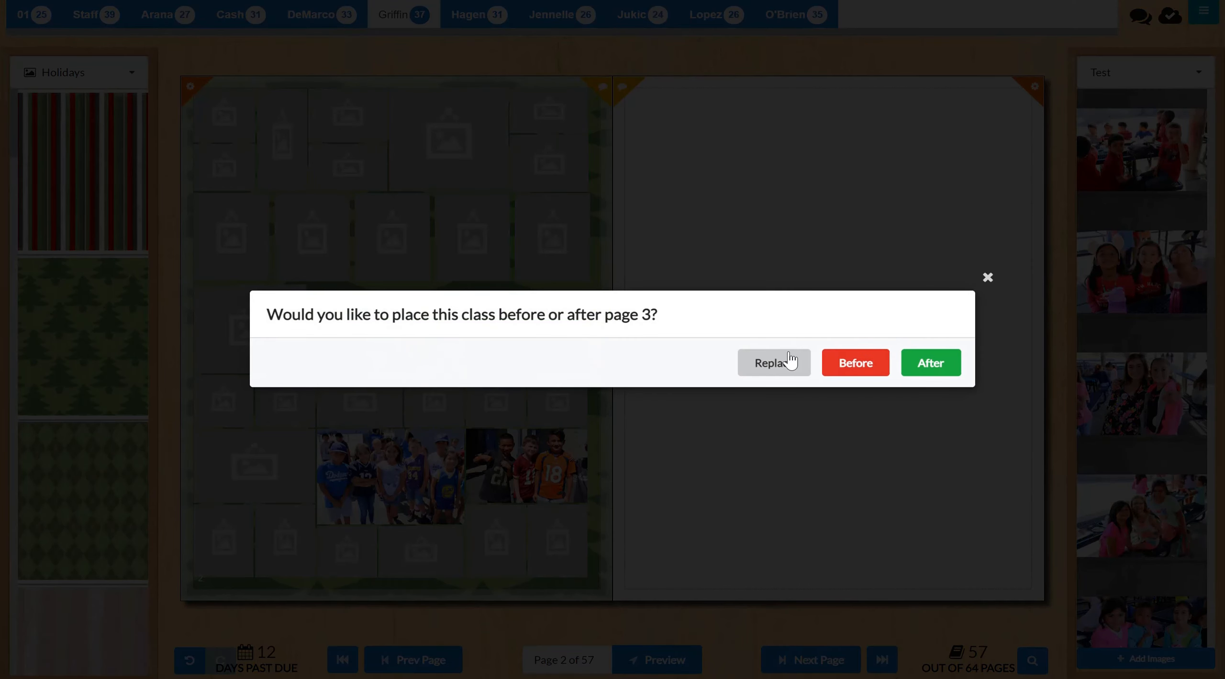
left_click(790, 361)
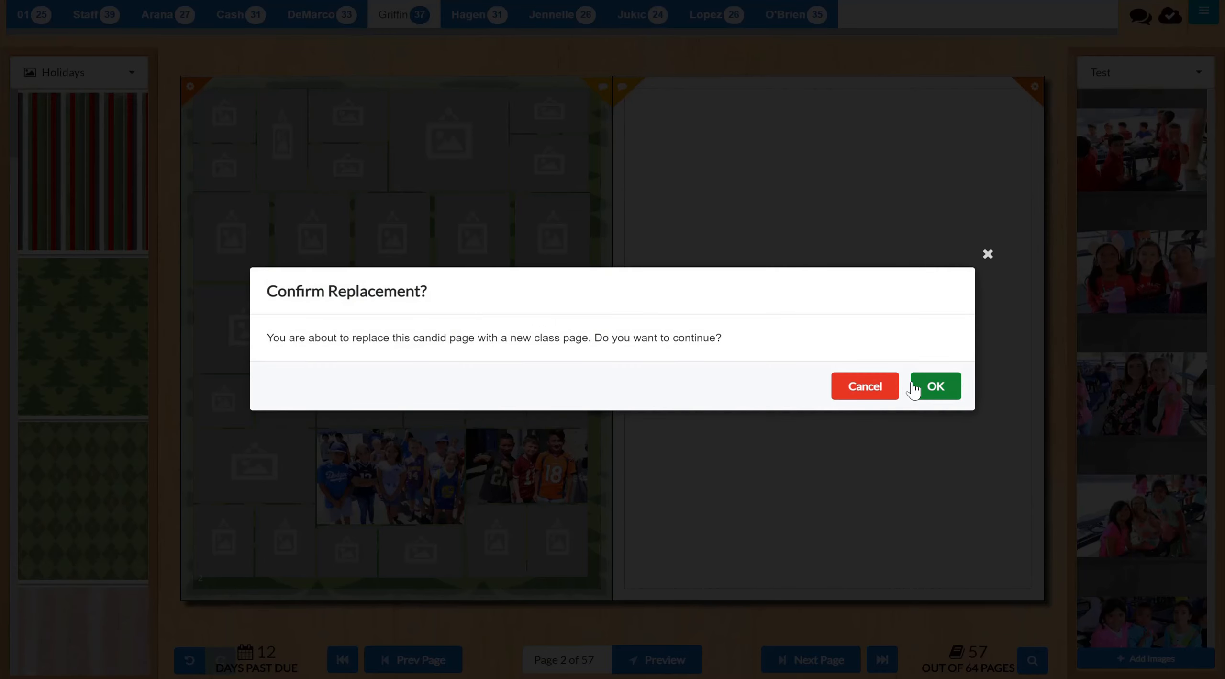
left_click(913, 389)
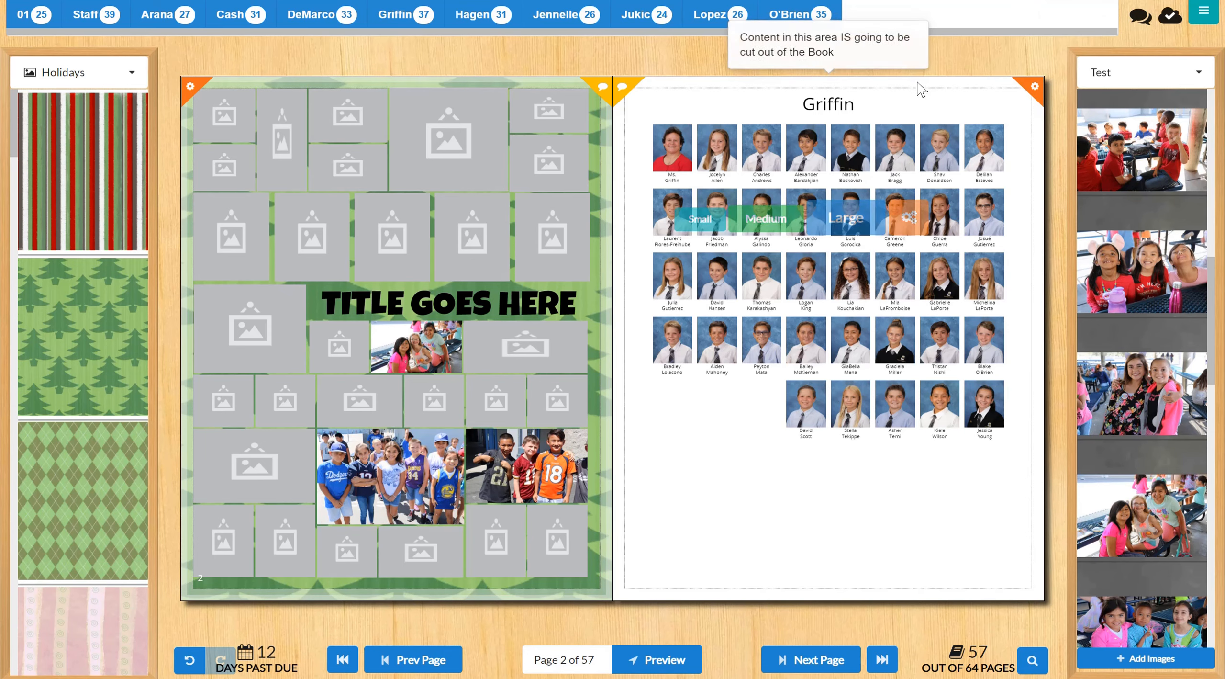
Delete the title from the class page on page 3
mouse_move(963, 70)
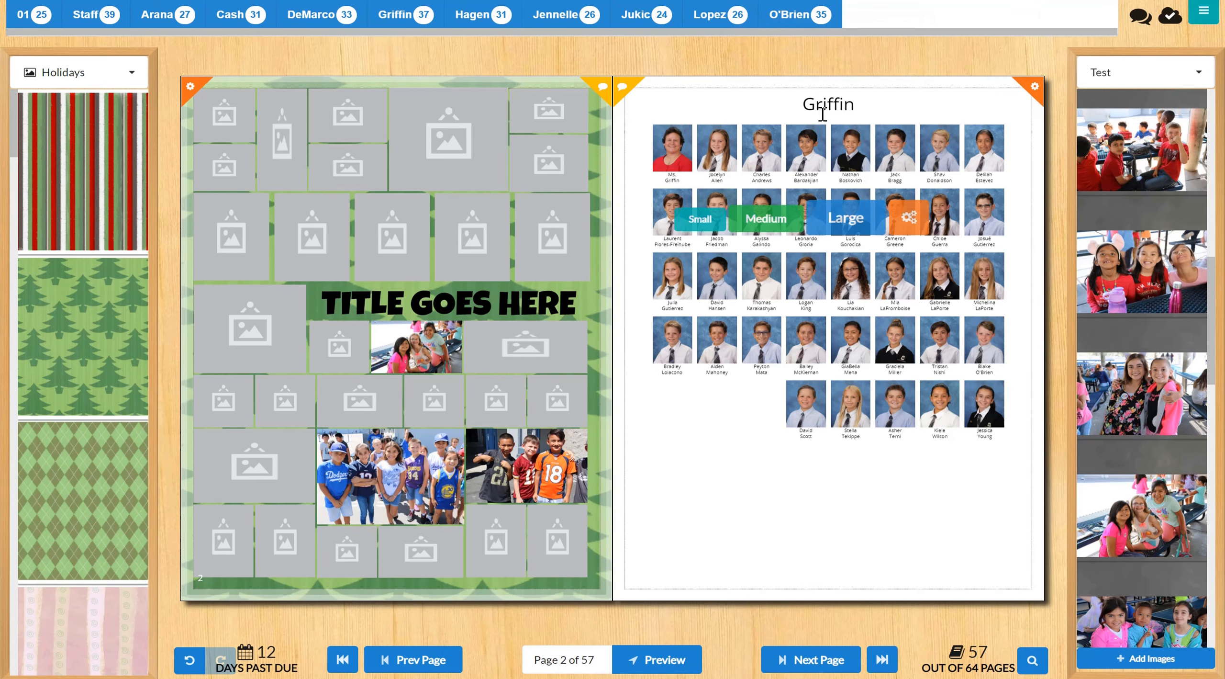
left_click(910, 108)
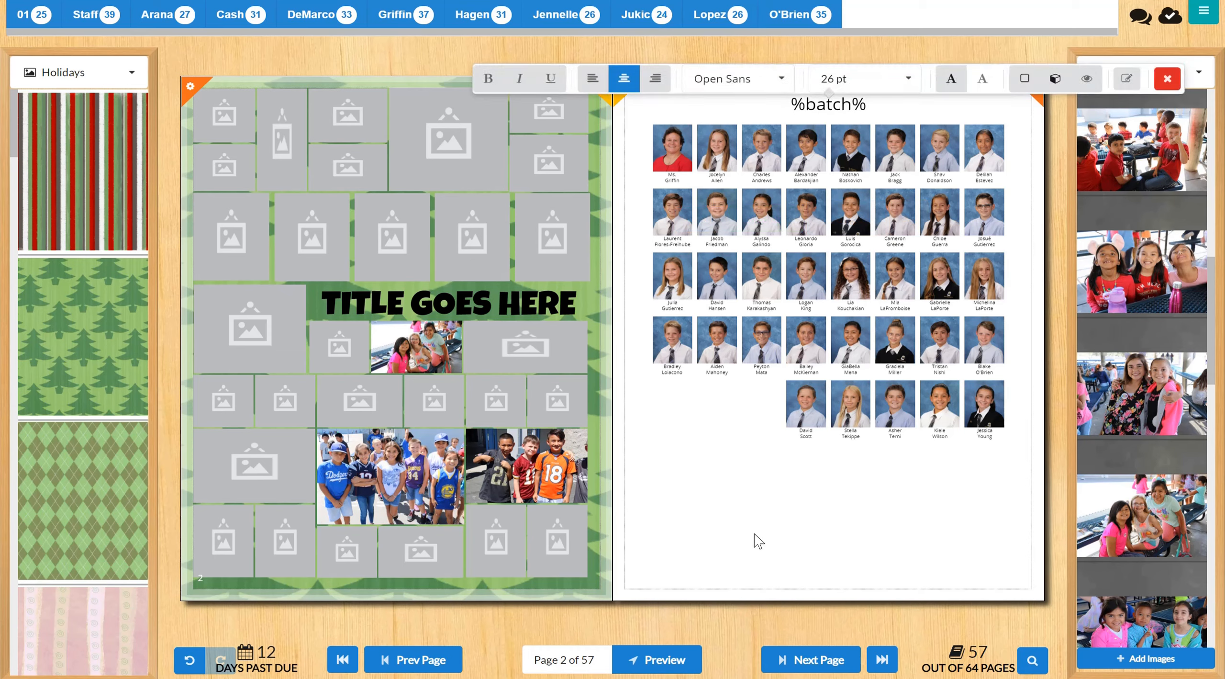
left_click(754, 534)
left_click(895, 105)
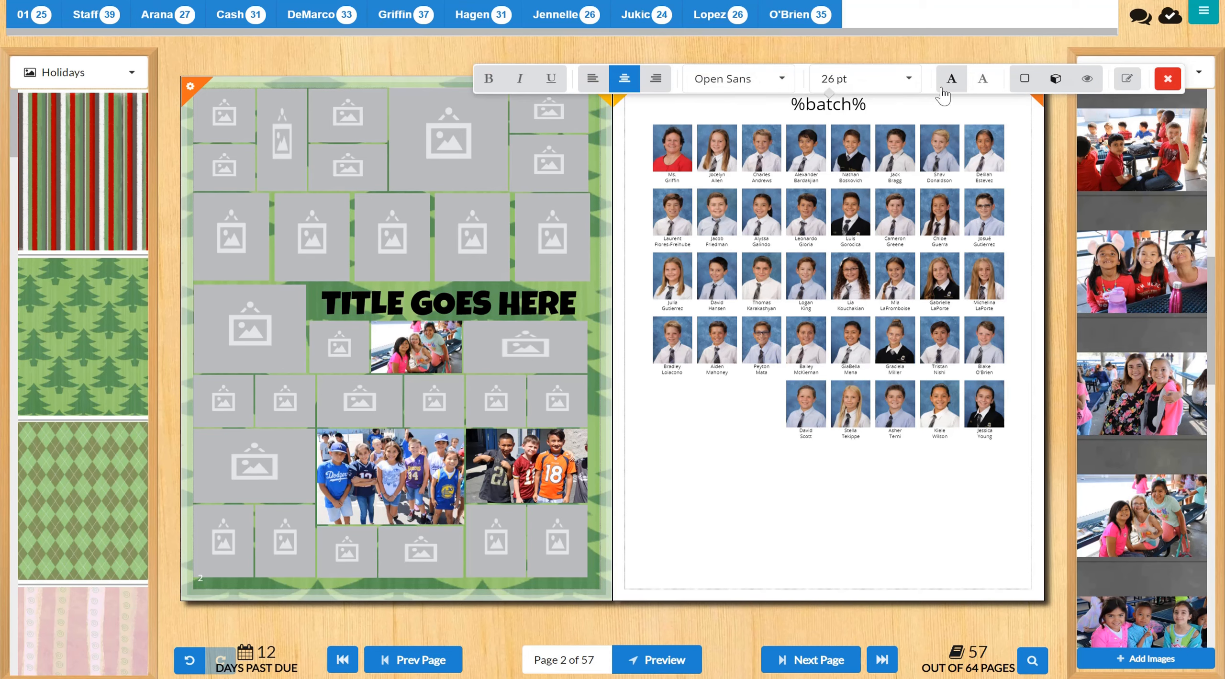
left_click(1167, 79)
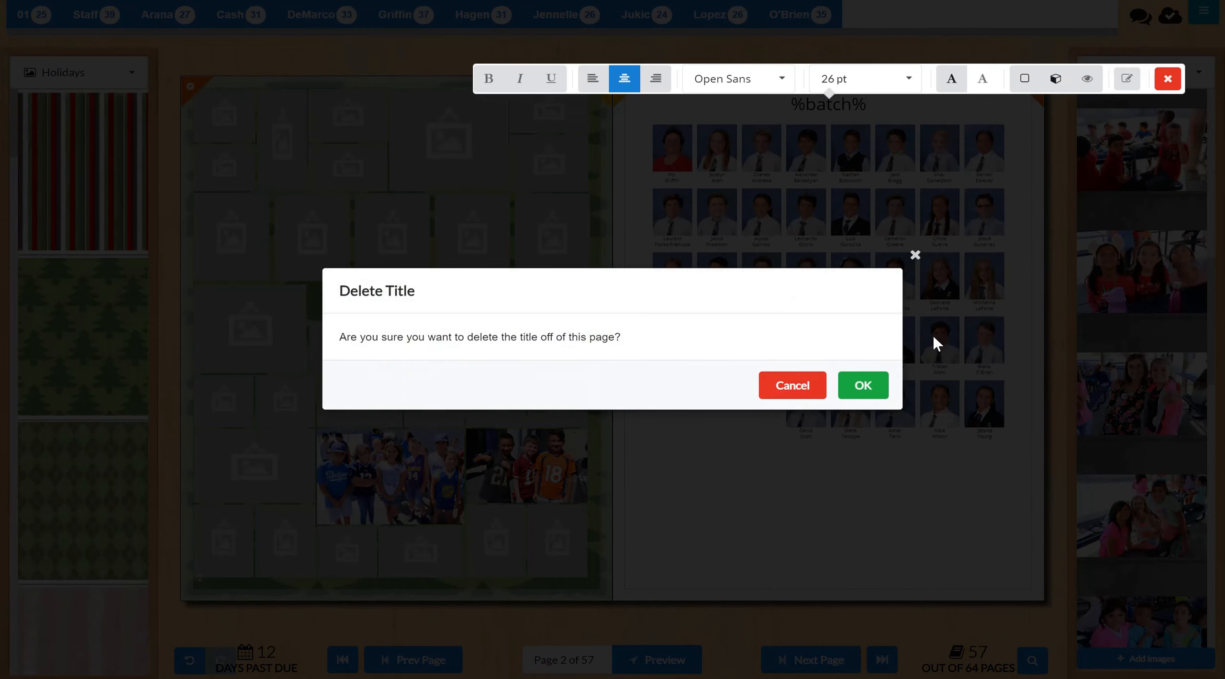
left_click(871, 384)
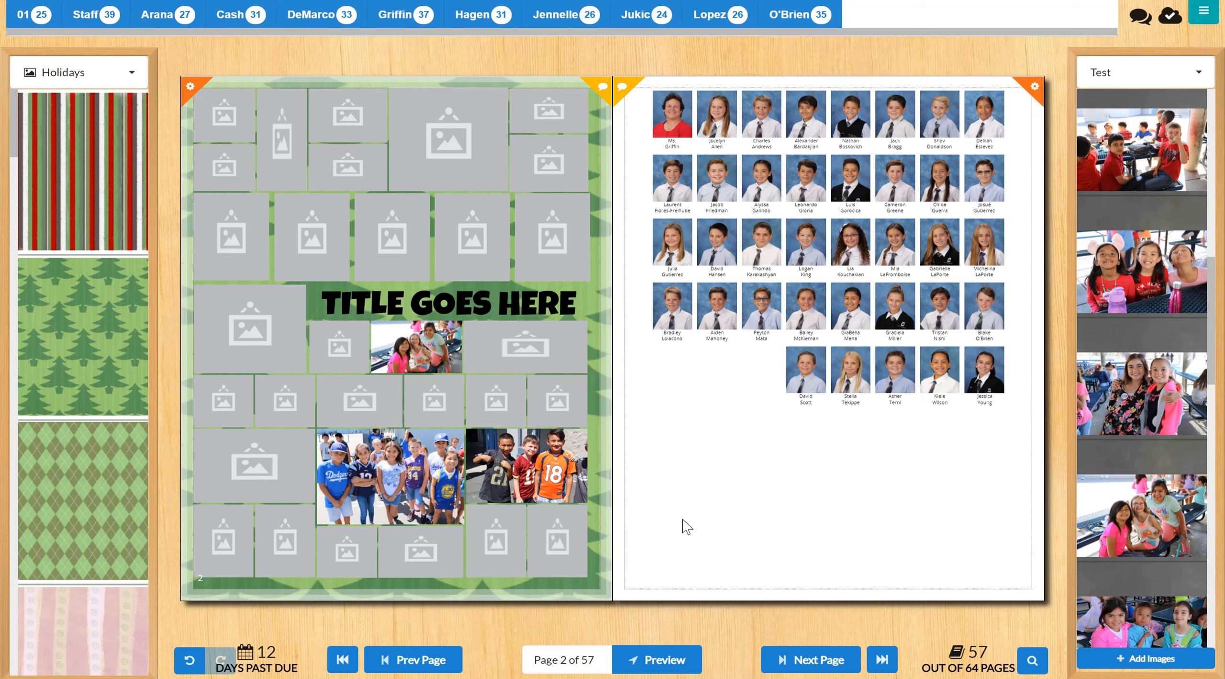
Set the class portraits to the large size and check how they continue on the following page
mouse_move(813, 252)
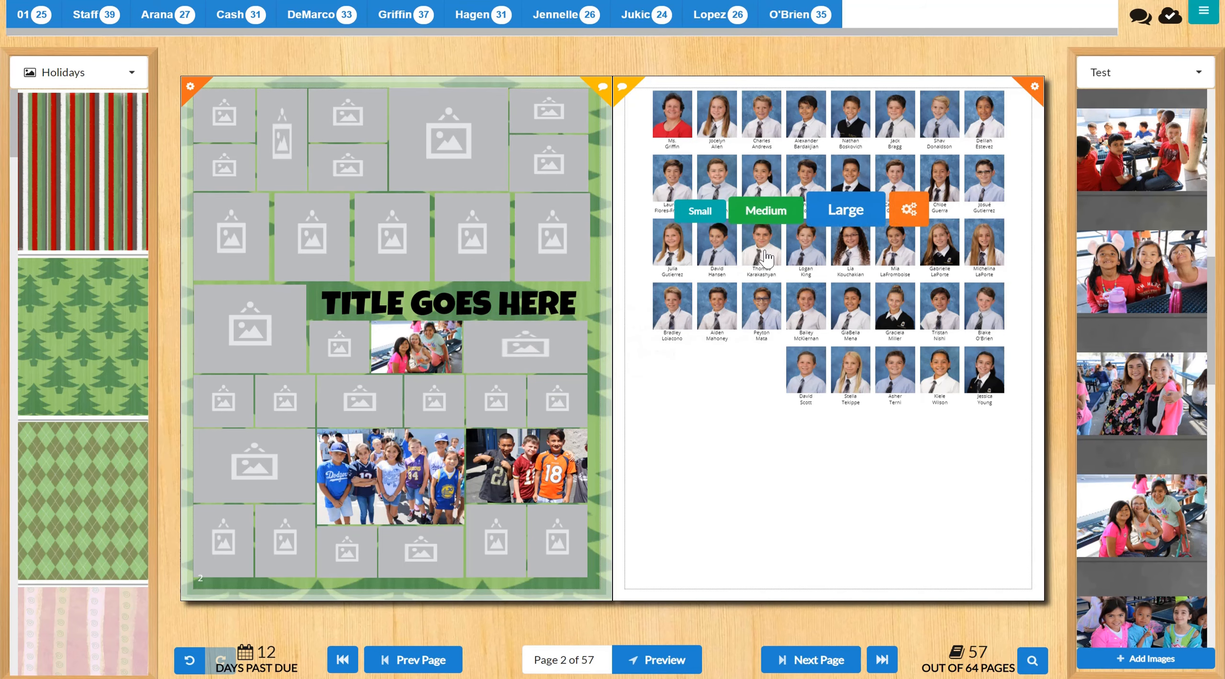
left_click(854, 215)
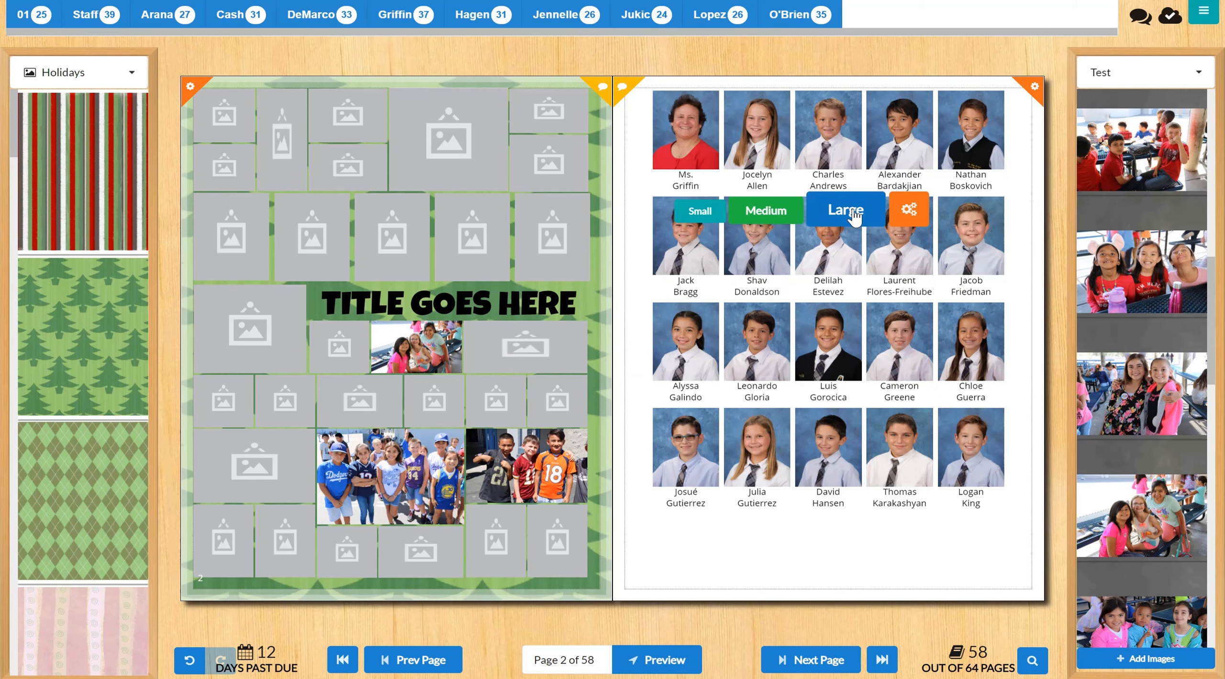
left_click(782, 664)
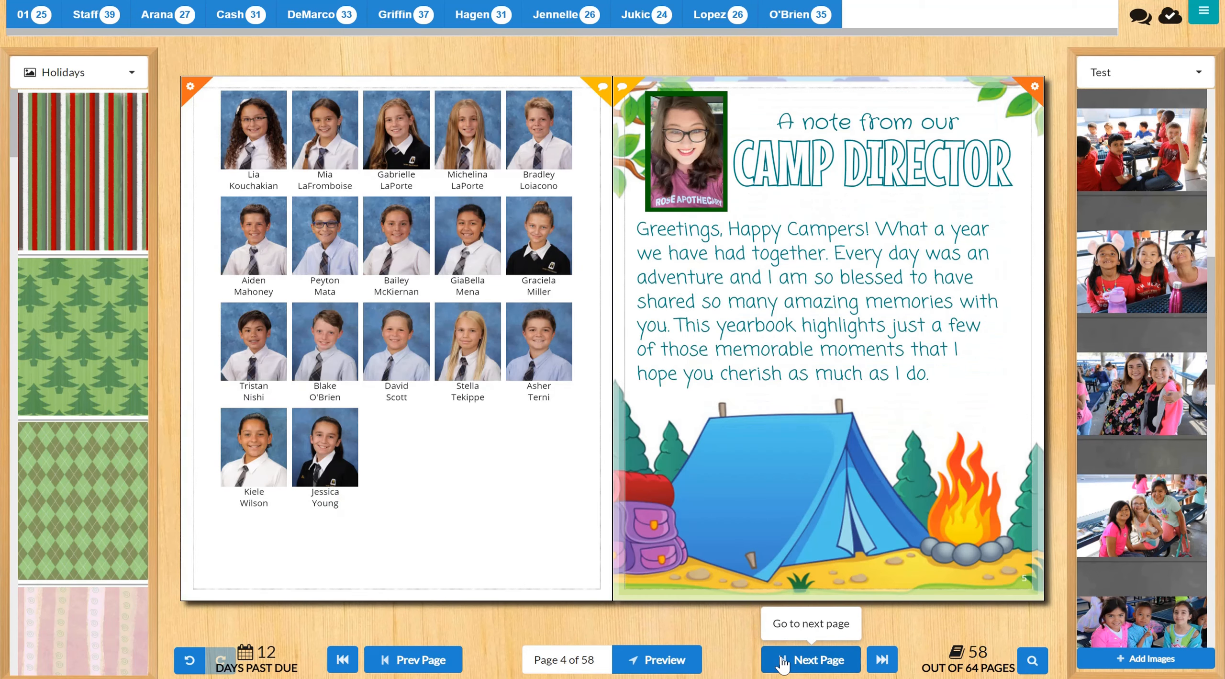
left_click(399, 666)
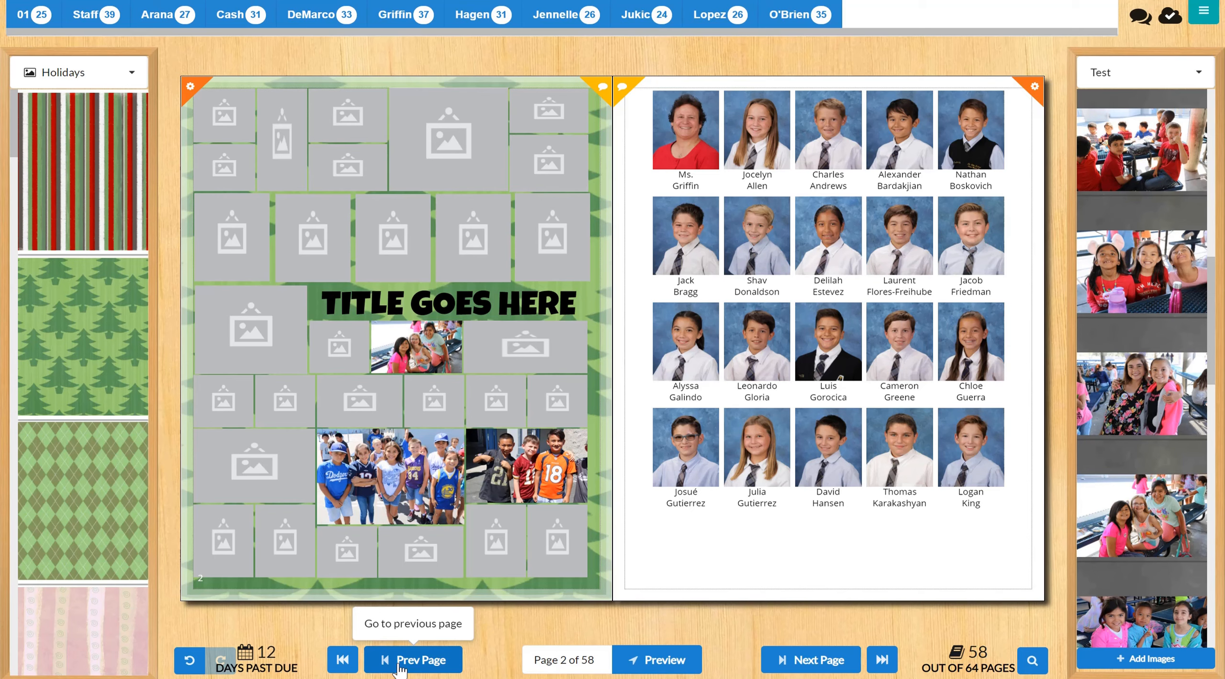
Switch the class portraits back to the small size and set a custom grid of 7 columns
mouse_move(853, 364)
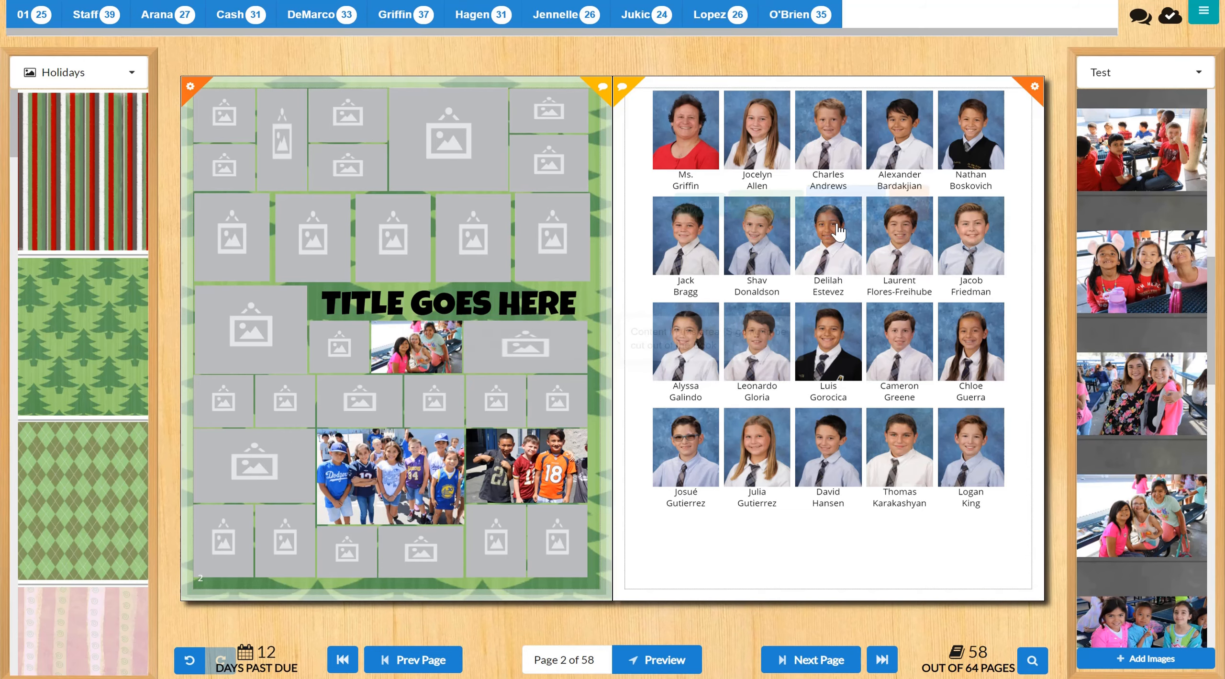
mouse_move(751, 219)
left_click(700, 204)
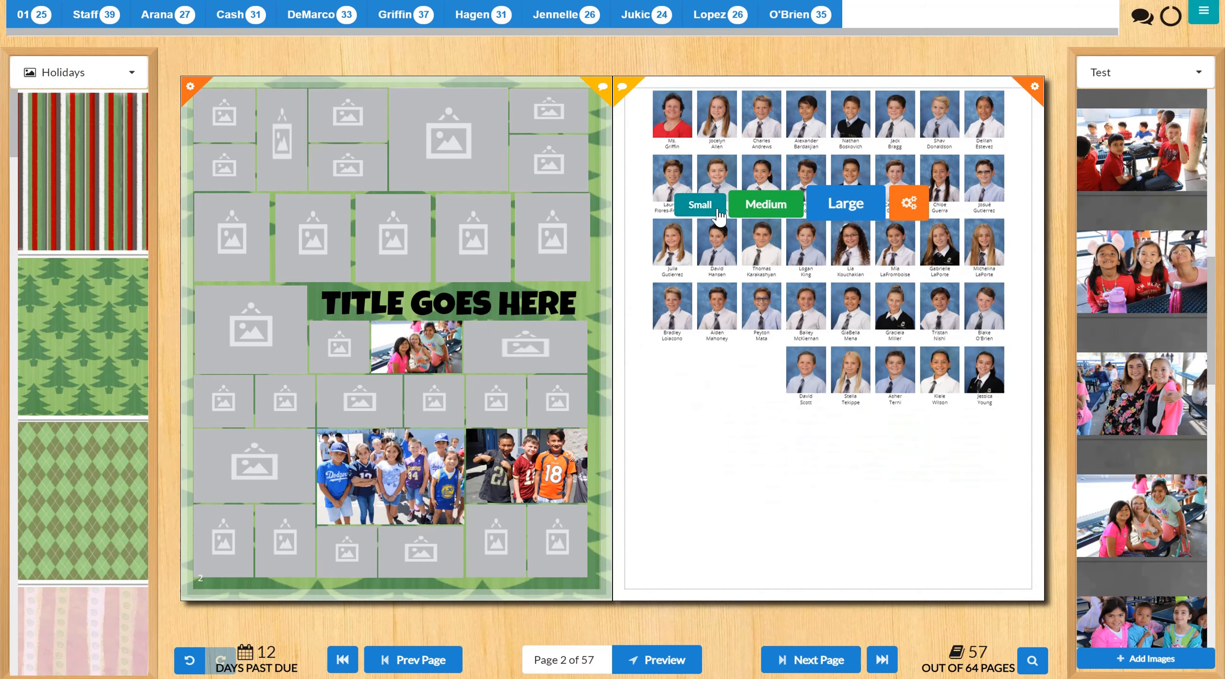
left_click(909, 204)
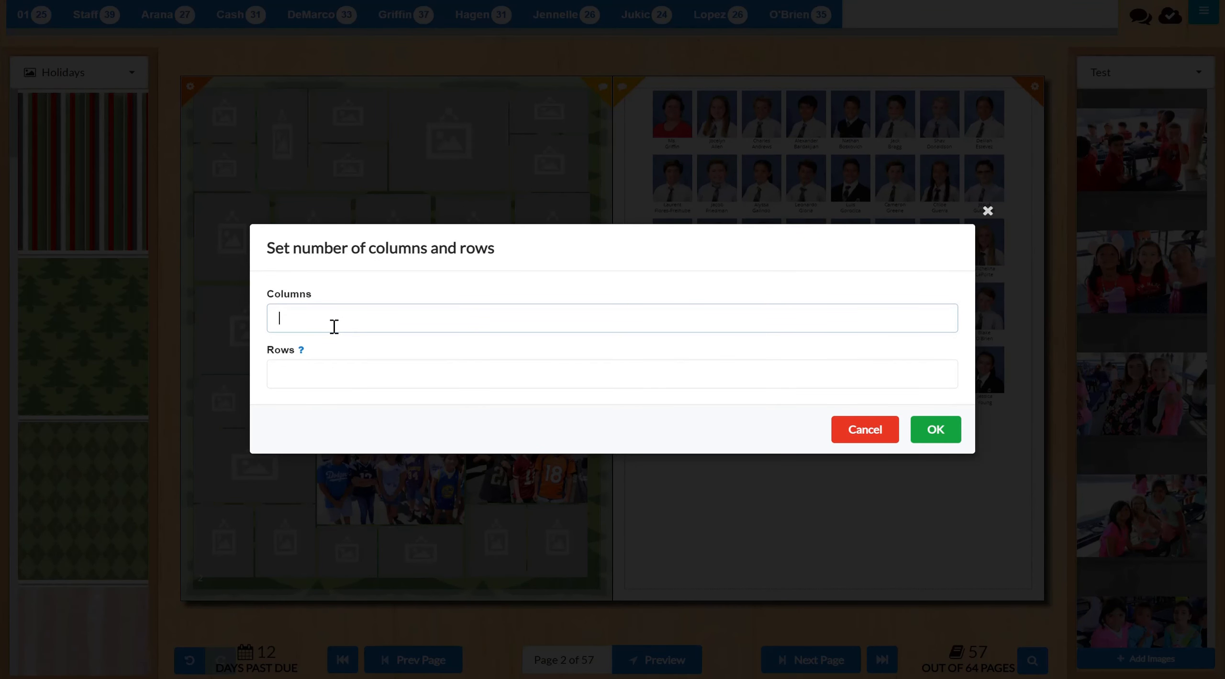
type("7")
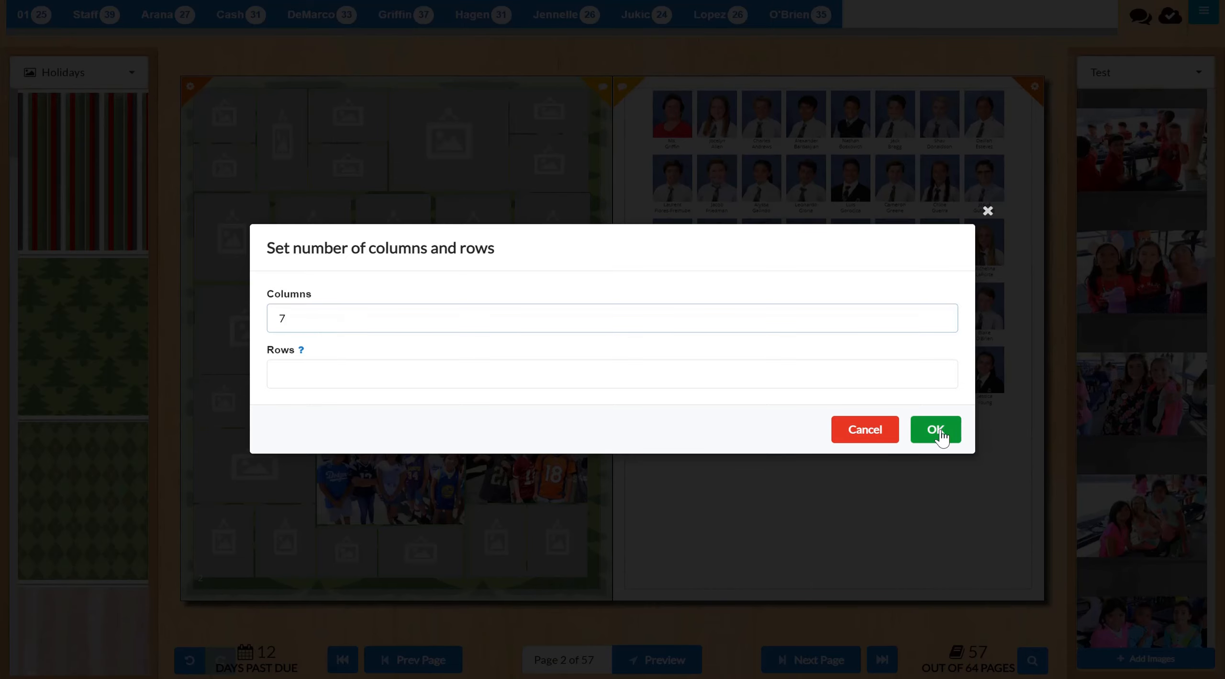
left_click(939, 432)
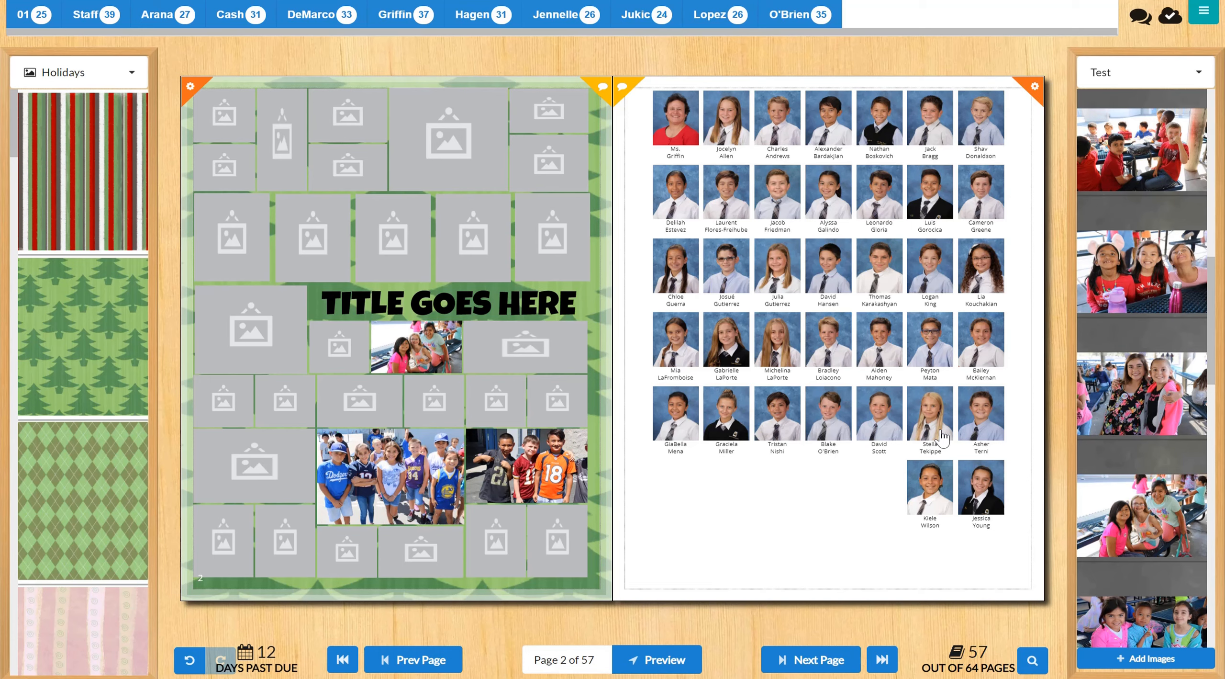
left_click(406, 343)
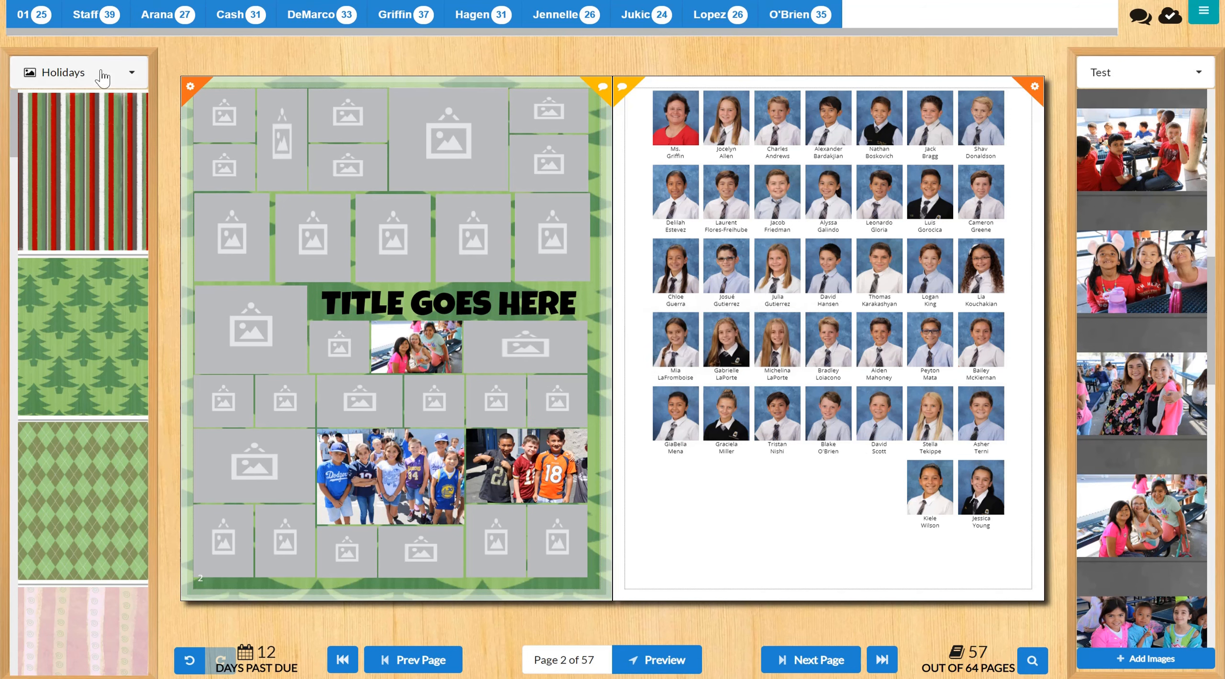
Browse the class layouts and apply the Names Under Two Lines Big Teacher Inside layout to the class page
left_click(102, 75)
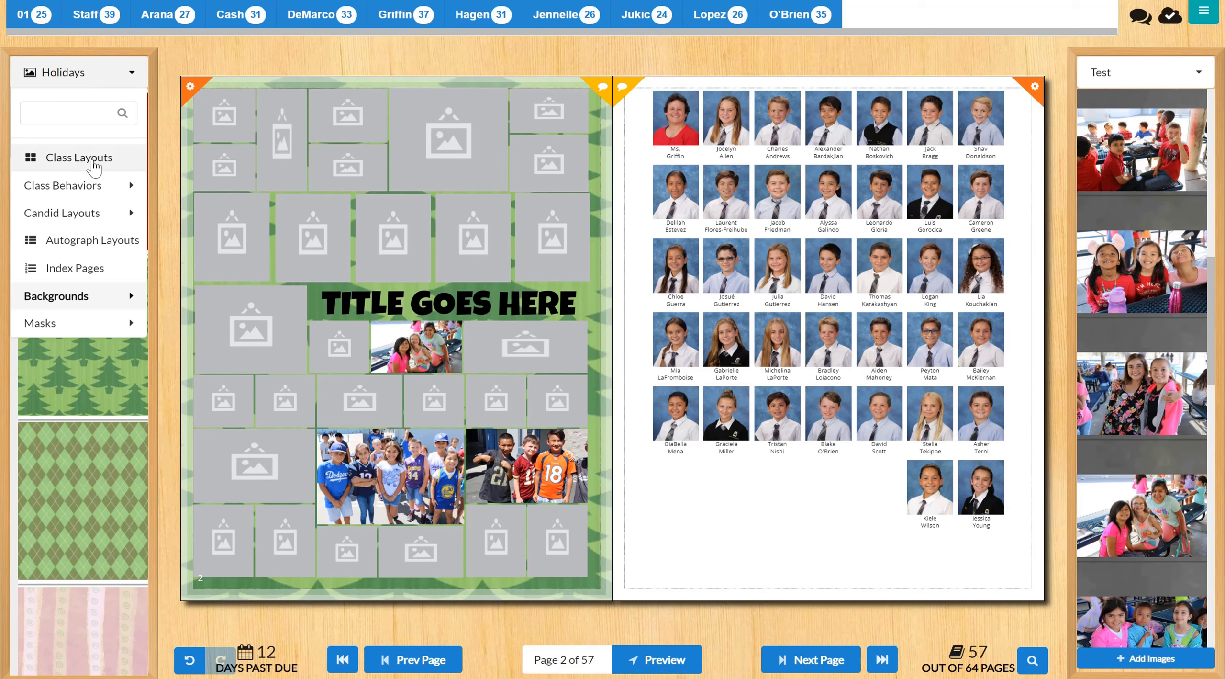
left_click(65, 160)
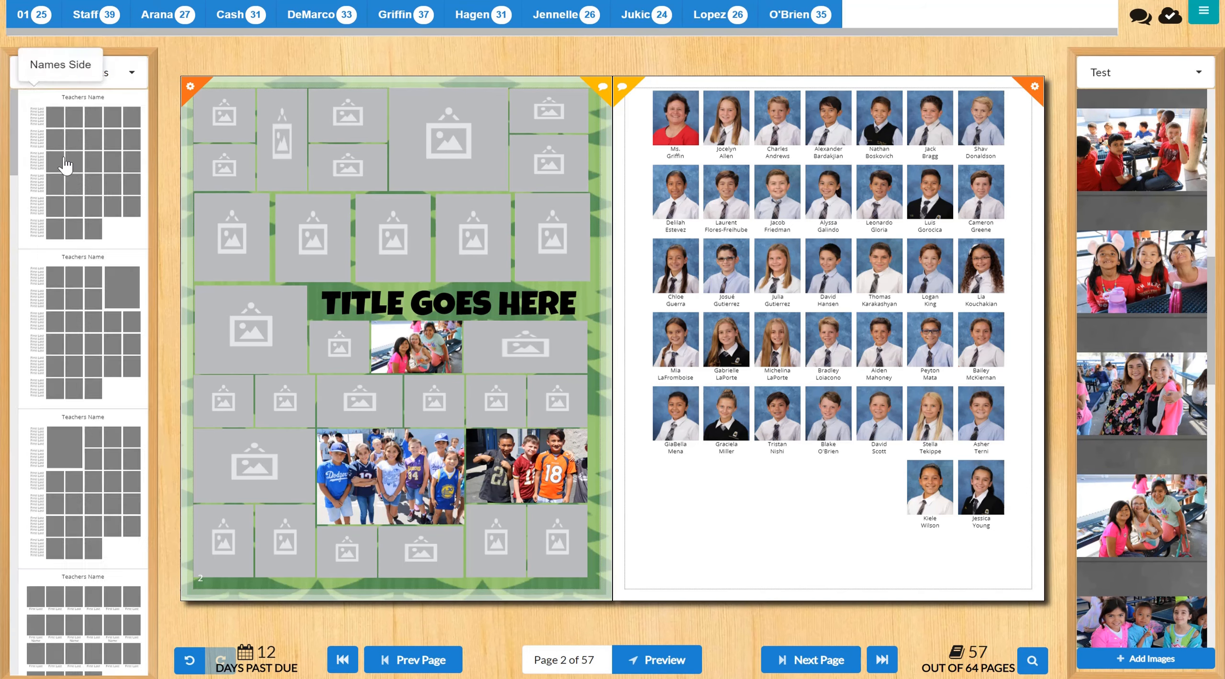
scroll(76, 271, "down", 3)
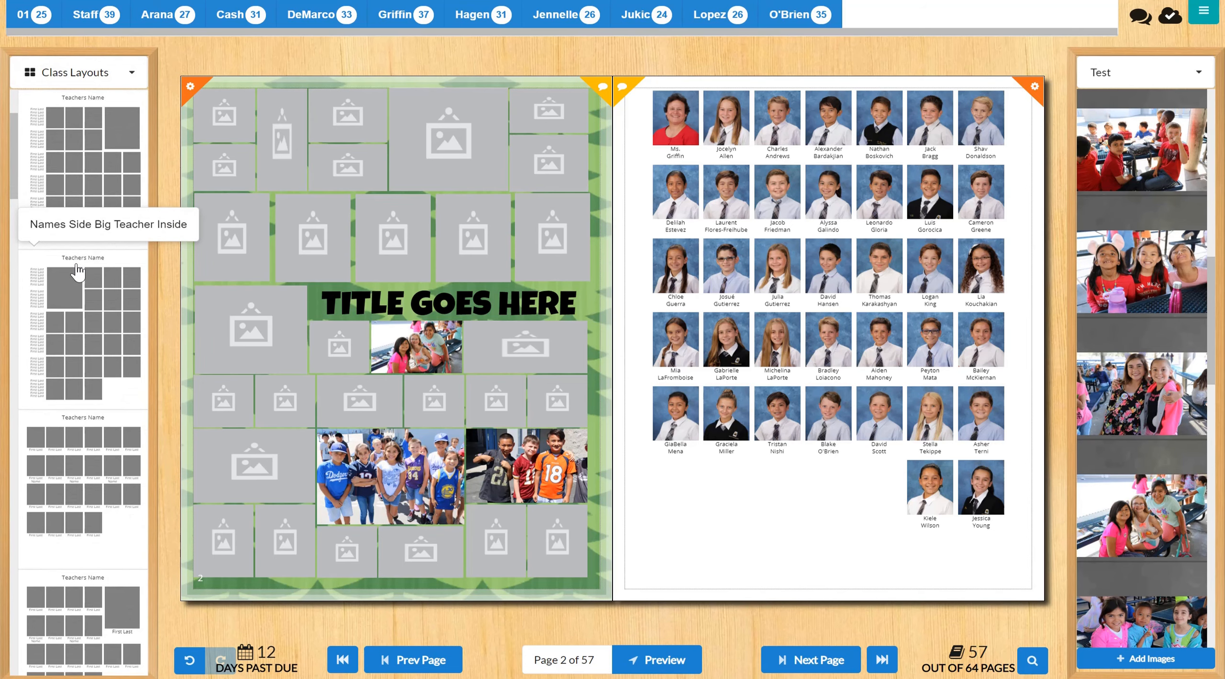
scroll(78, 271, "down", 3)
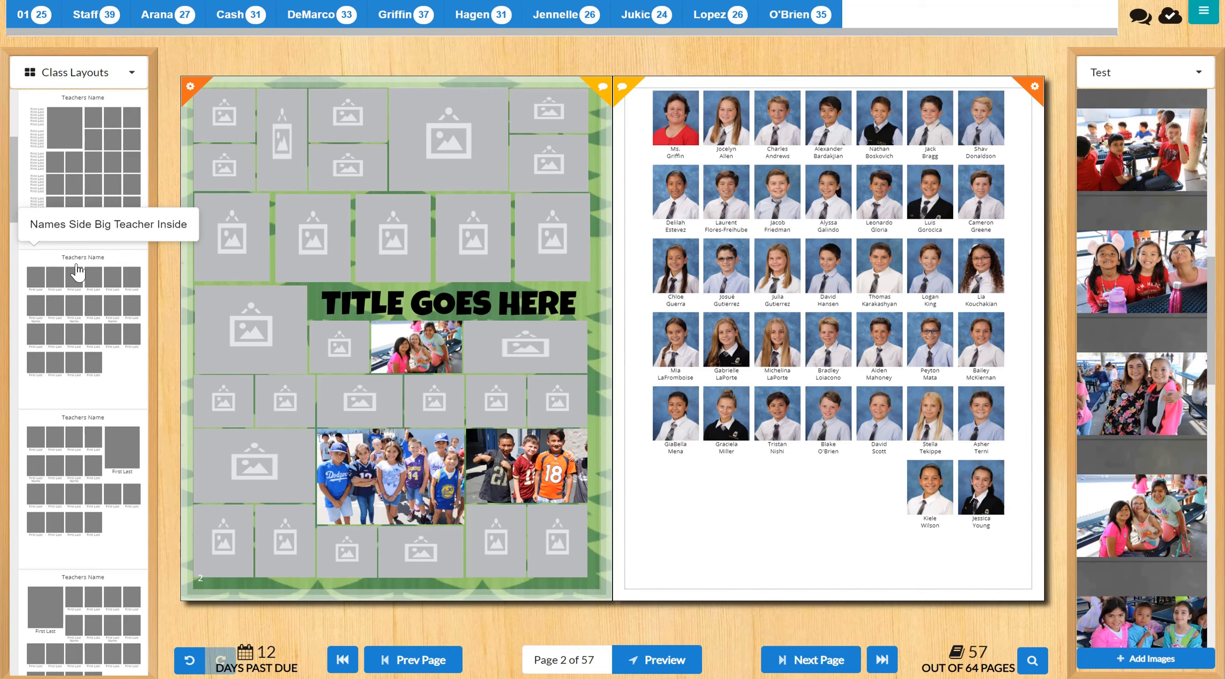
scroll(78, 271, "down", 6)
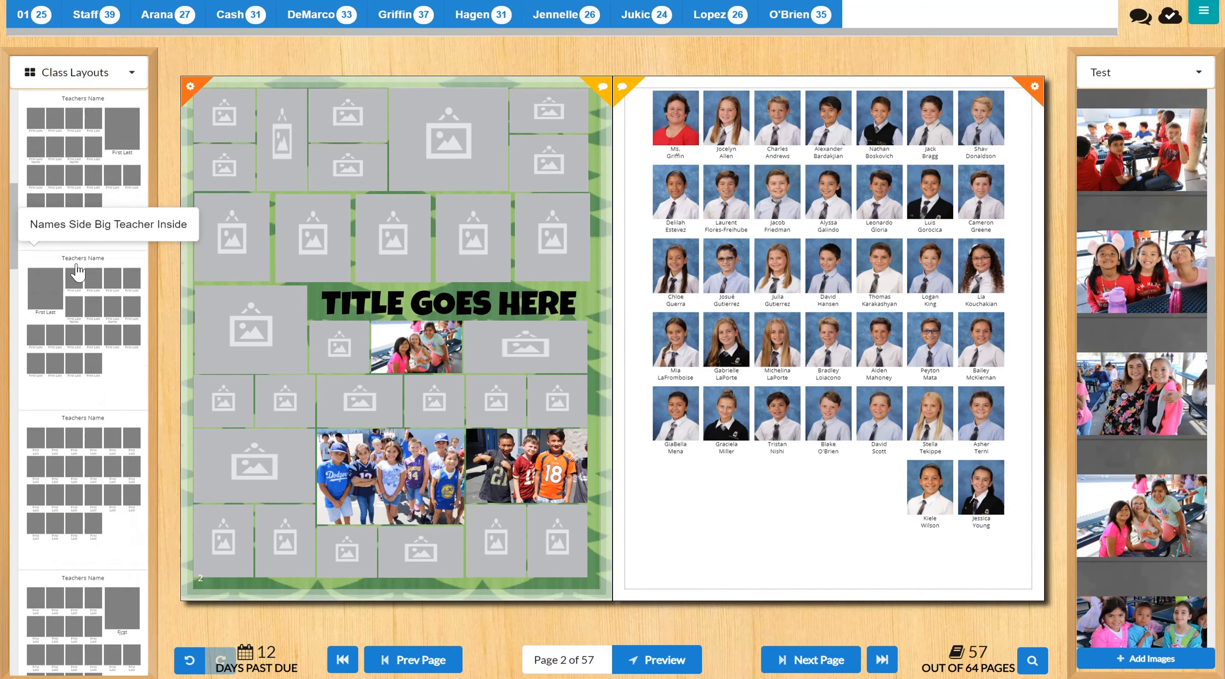
scroll(78, 271, "down", 6)
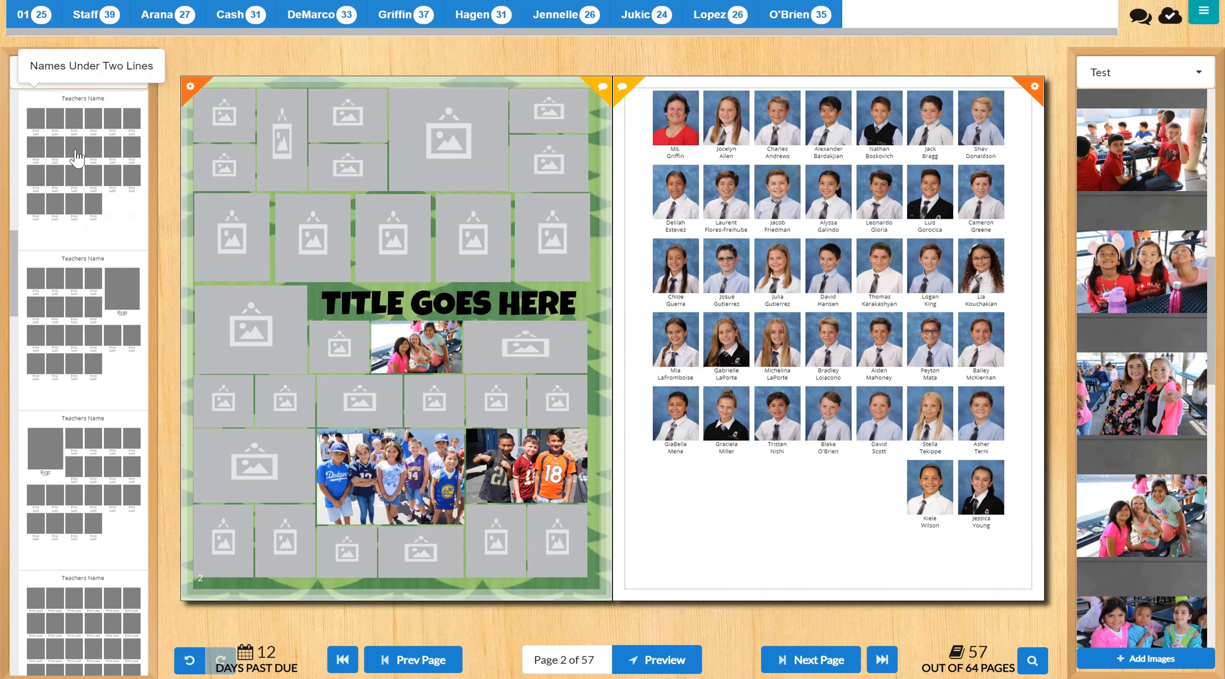
scroll(77, 156, "up", 3)
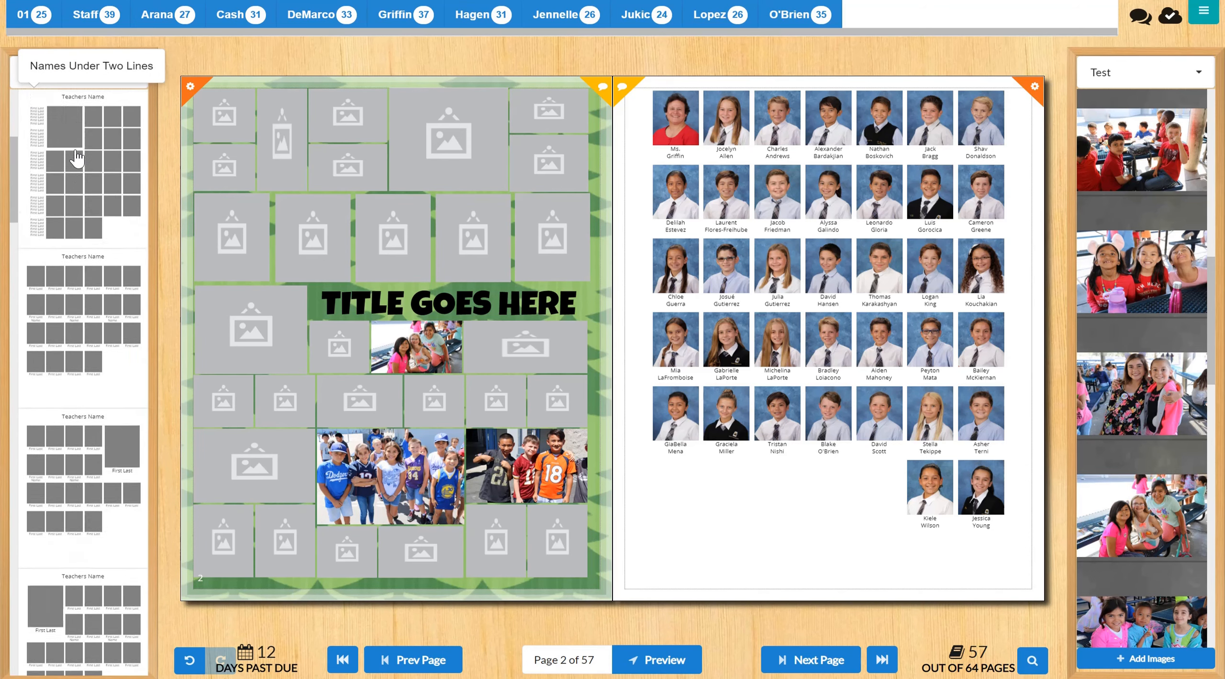
scroll(77, 157, "up", 3)
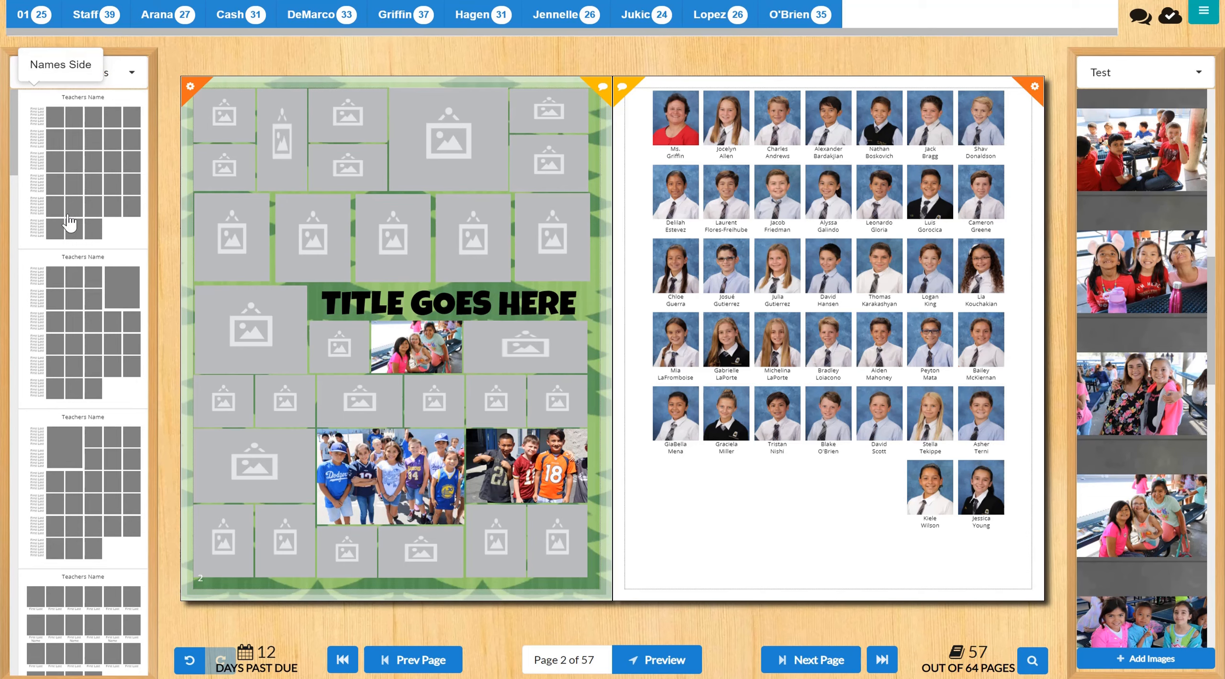
scroll(69, 222, "down", 5)
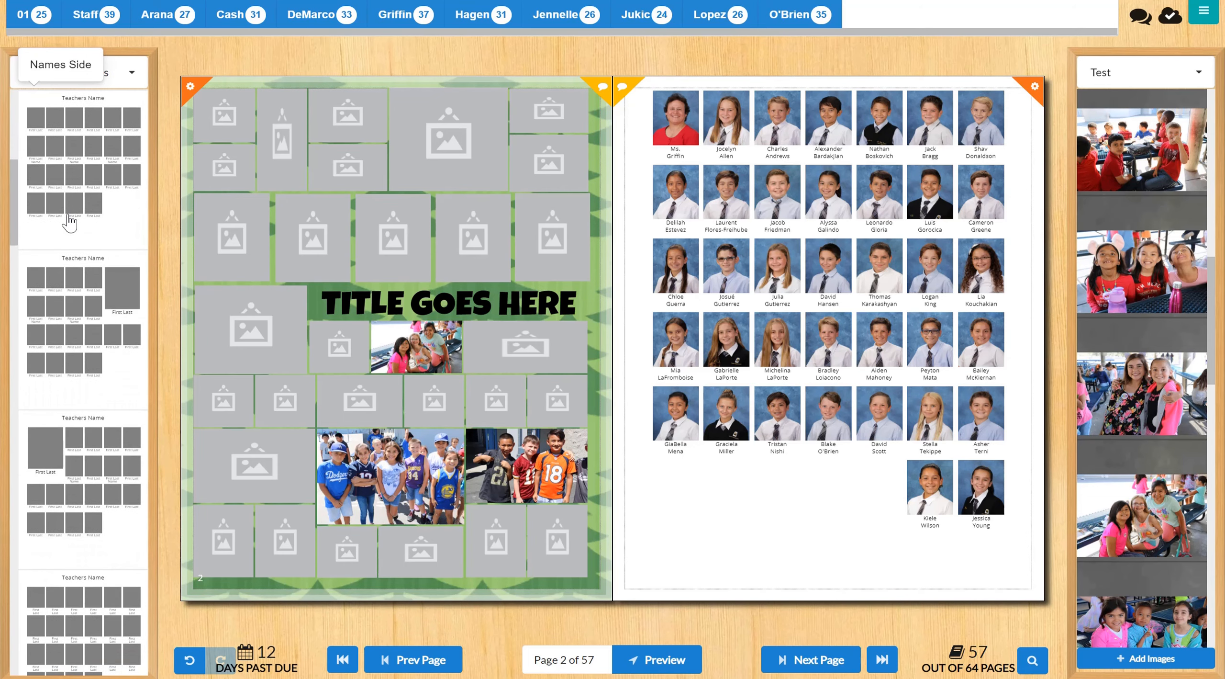
scroll(69, 222, "down", 3)
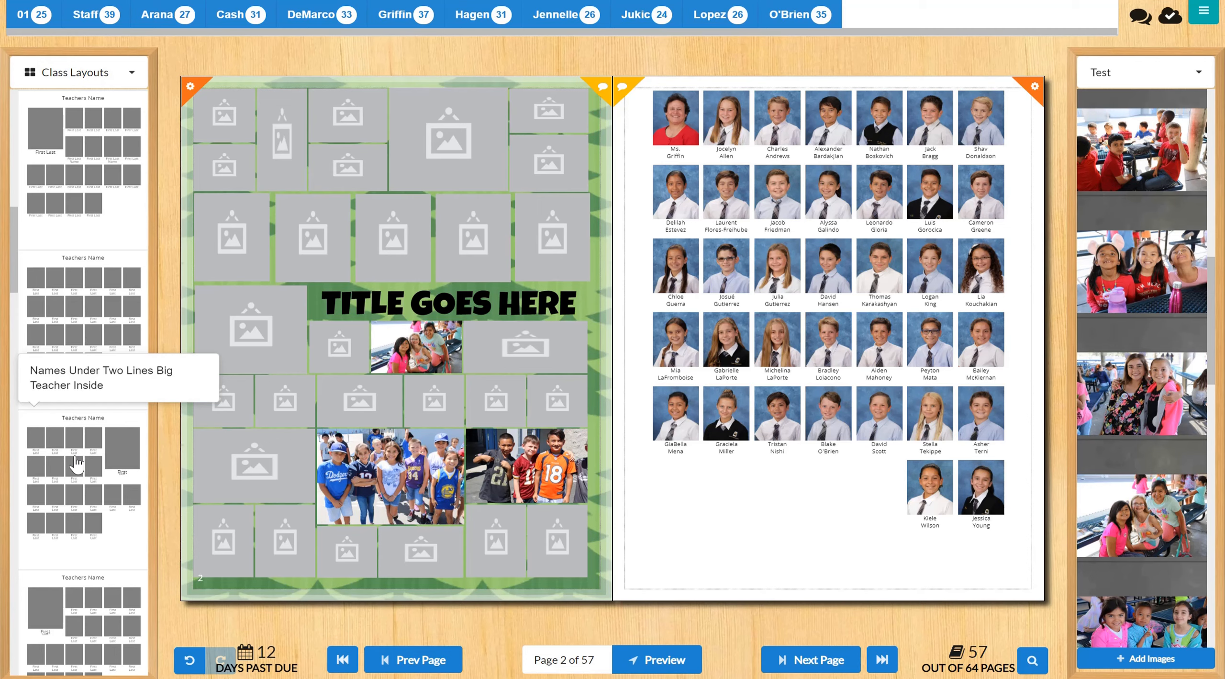
left_click_drag(77, 463, 837, 210)
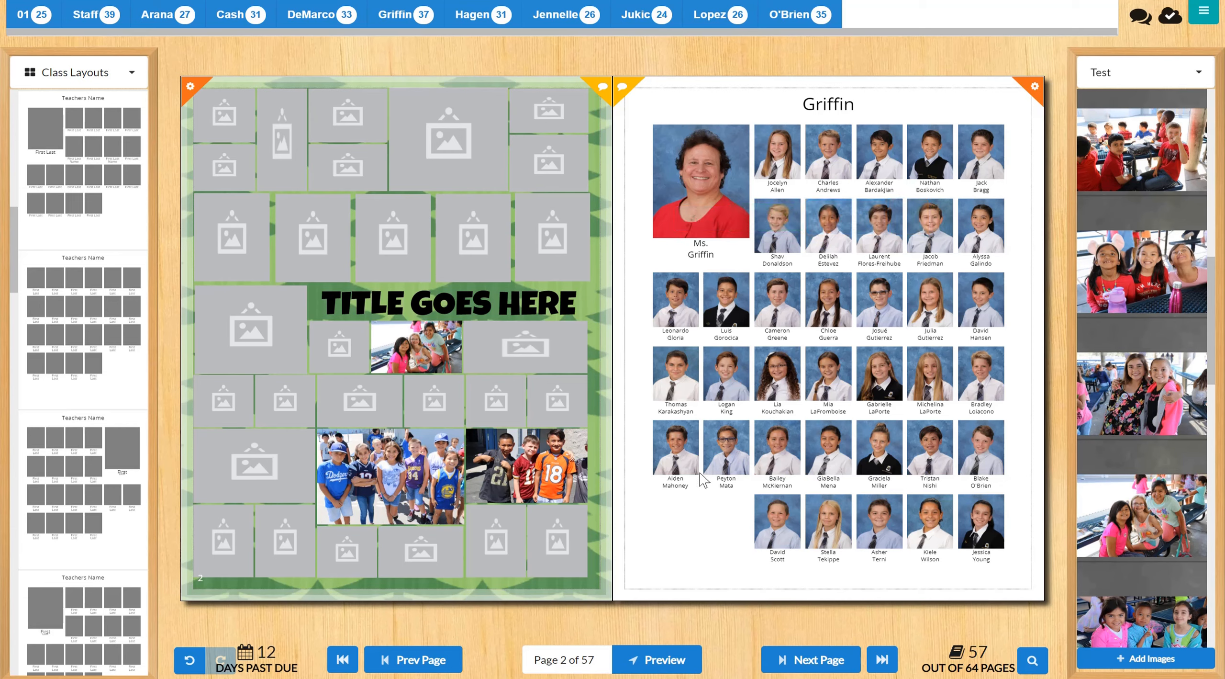
Replace the class page title with the teacher's courtesy title and surname followed by "- 5th Grade"
left_click(867, 109)
left_click_drag(867, 109, 770, 111)
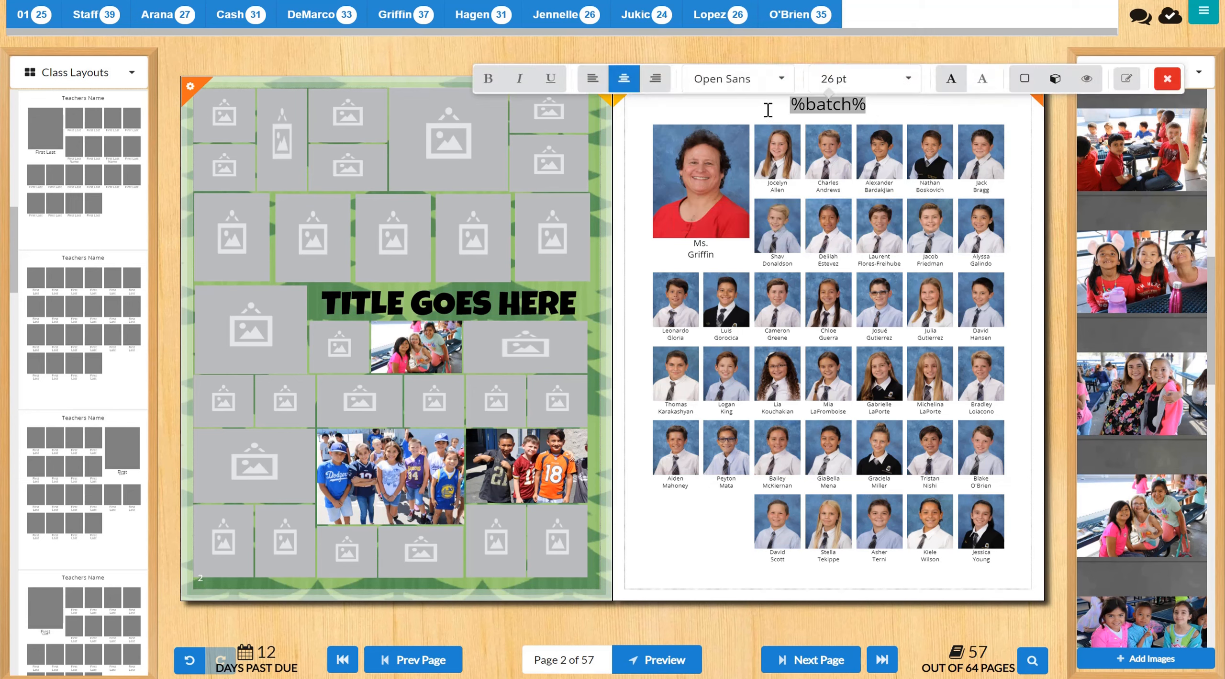
type("Ms. ")
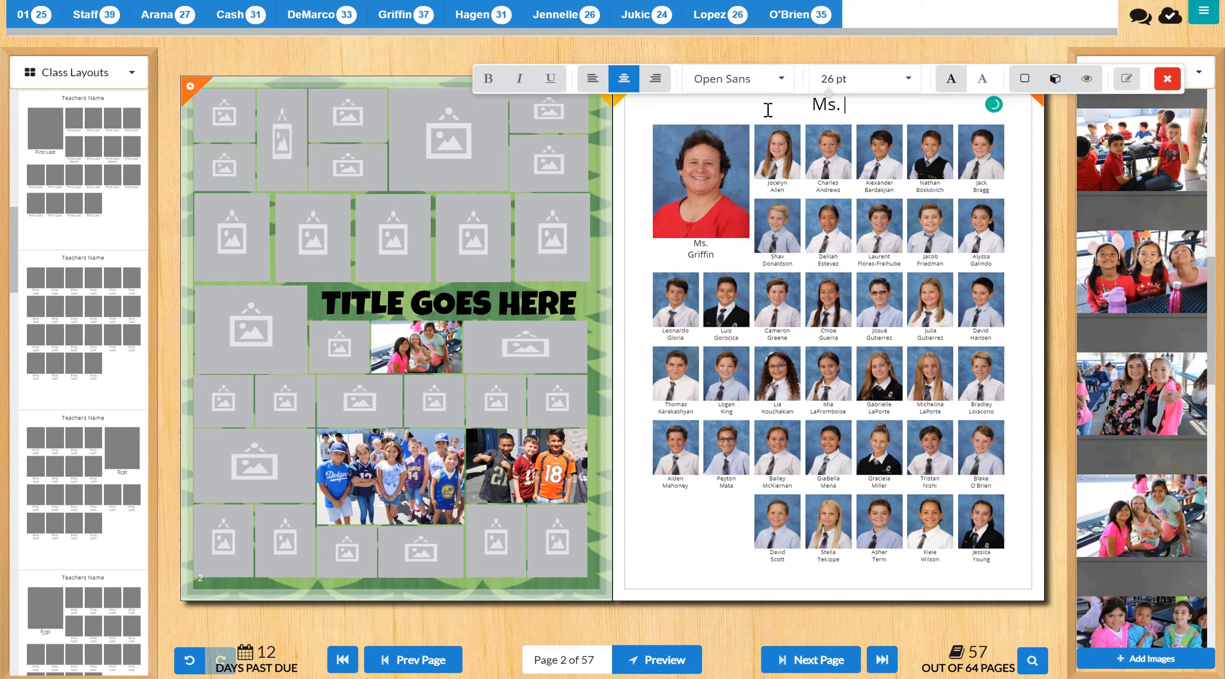
type("Griffin - 5th G")
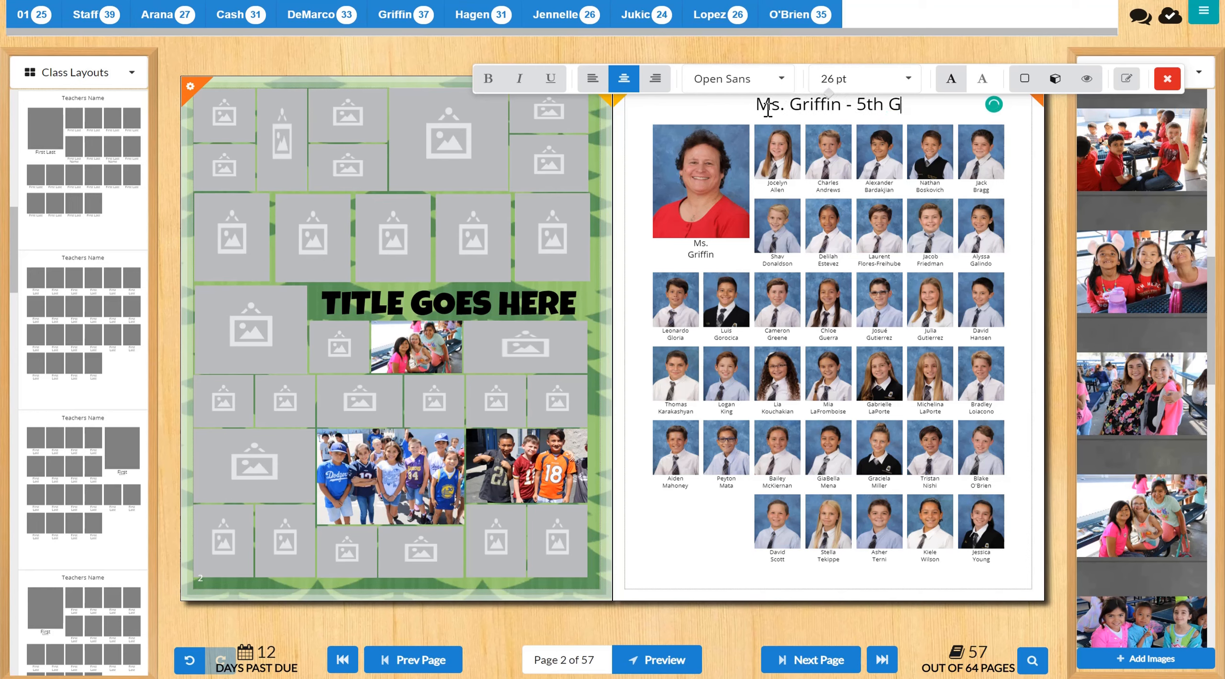
type("rade")
Set the font of the whole class page title to Oswald
left_click_drag(927, 109, 737, 103)
left_click(743, 88)
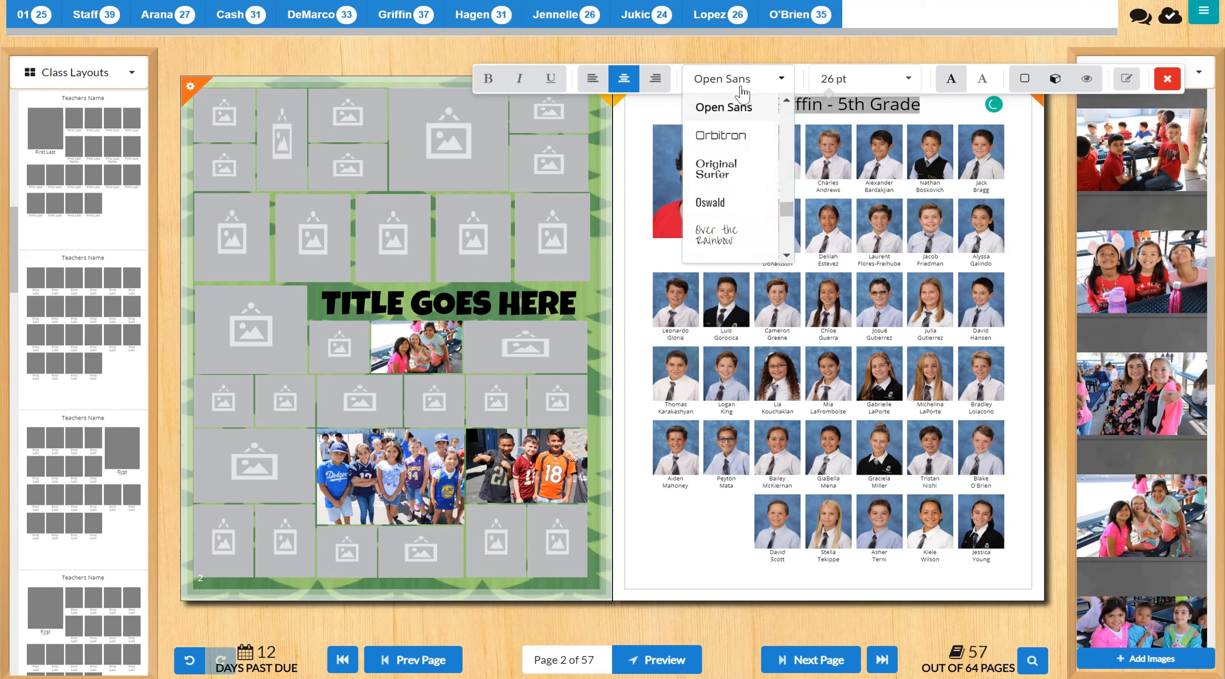
left_click(738, 200)
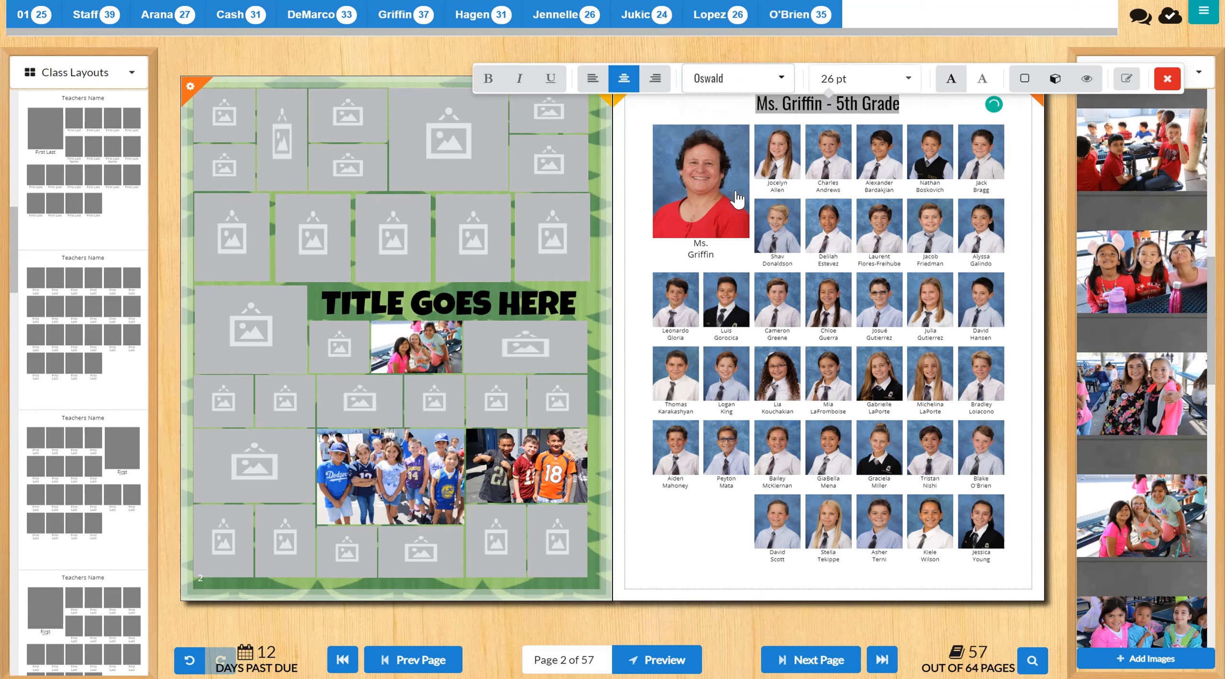
left_click(670, 522)
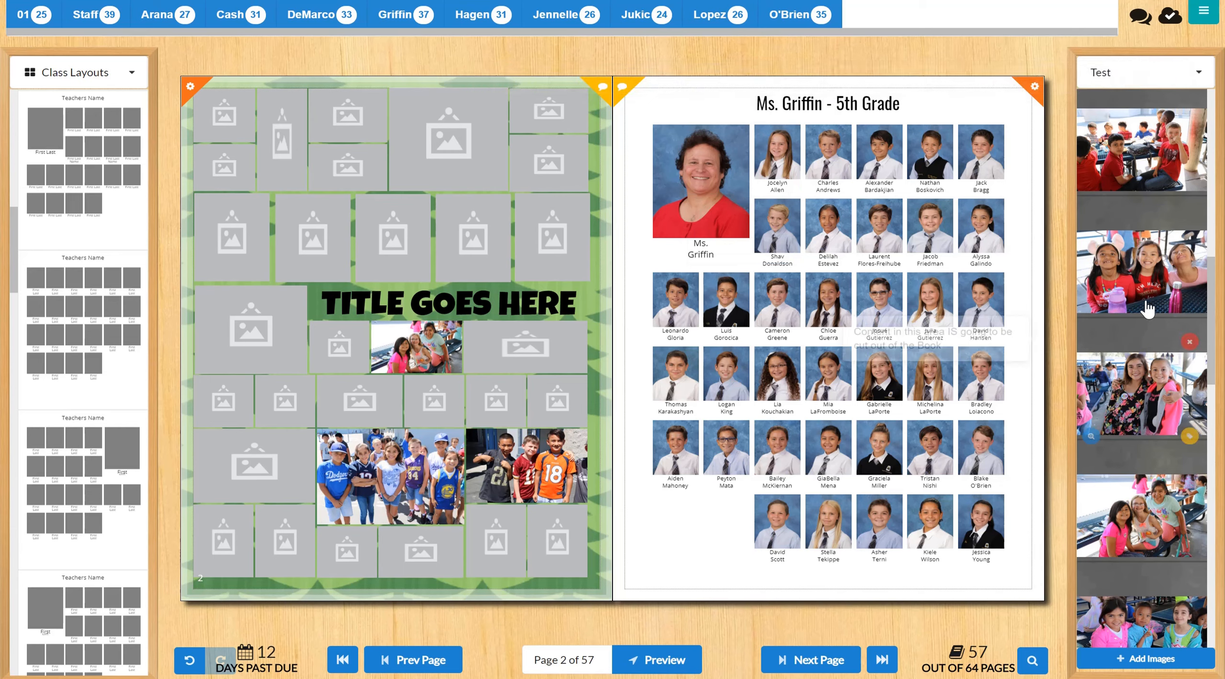
Place photo IMG_5599 of three girls in red shirts among the third row of class portraits and select it
mouse_move(1156, 268)
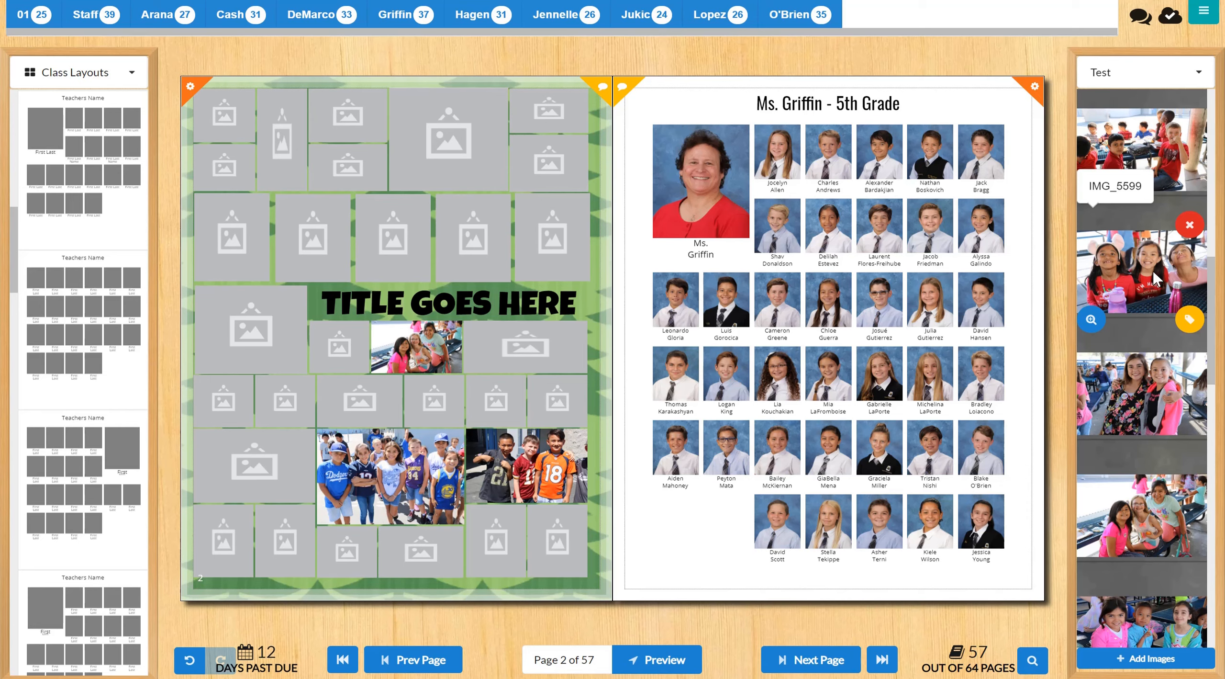
left_click_drag(1153, 270, 832, 312)
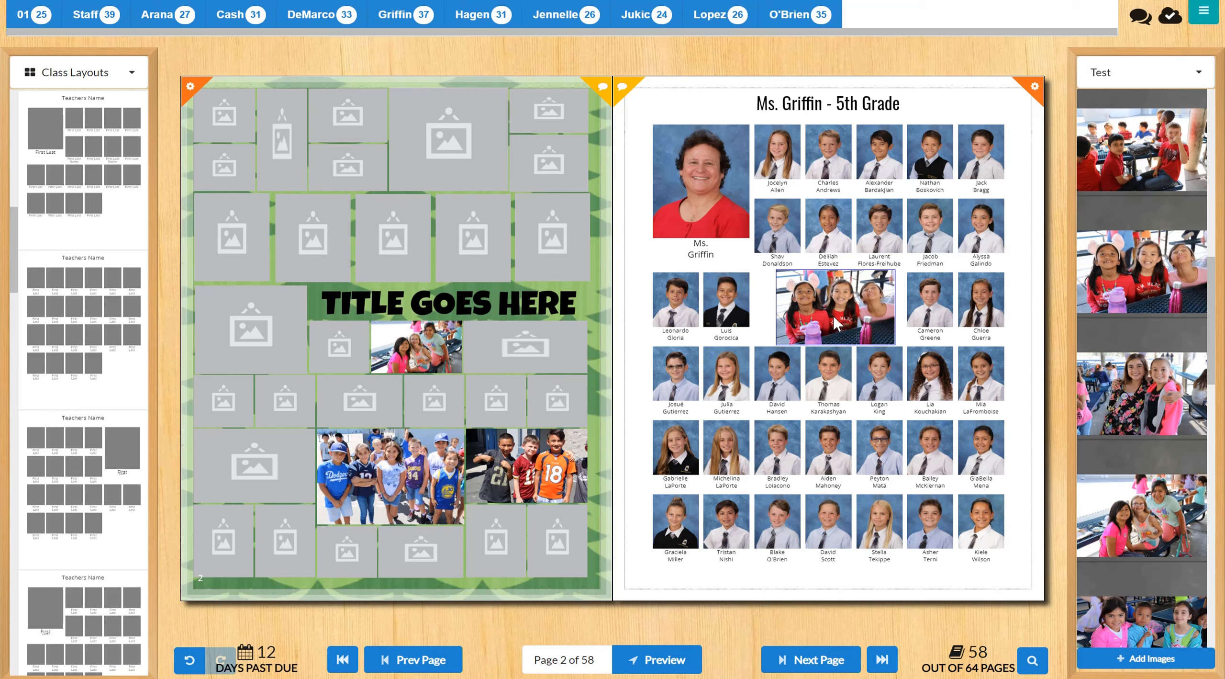
left_click(834, 317)
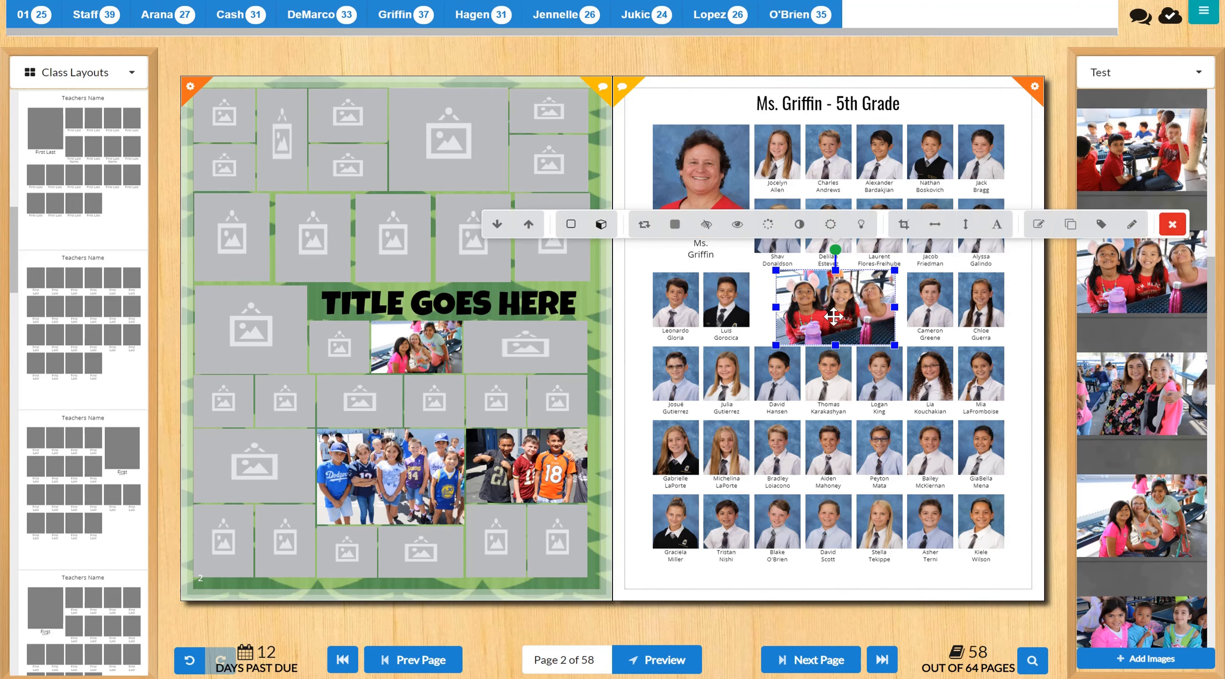
Delete the candid photo of three girls from among the class portraits
key("Delete")
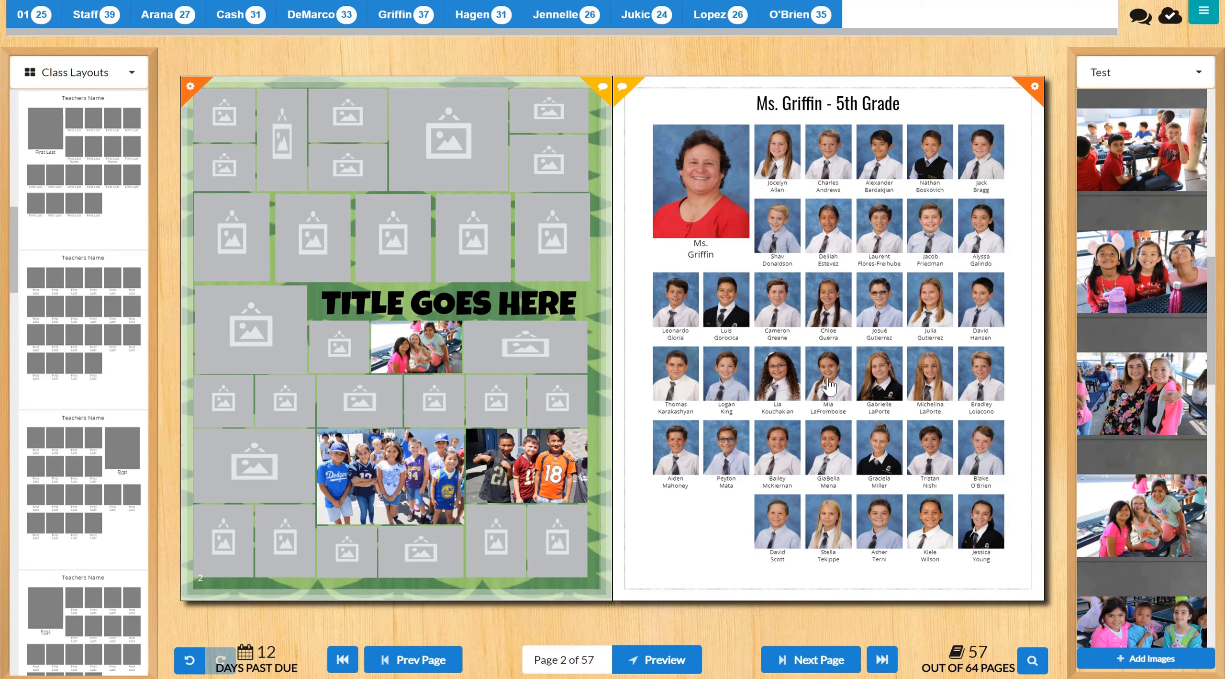
Try a green stroke of thickness 3 around all the class portraits, and clear the stroke colour again
left_click(718, 383)
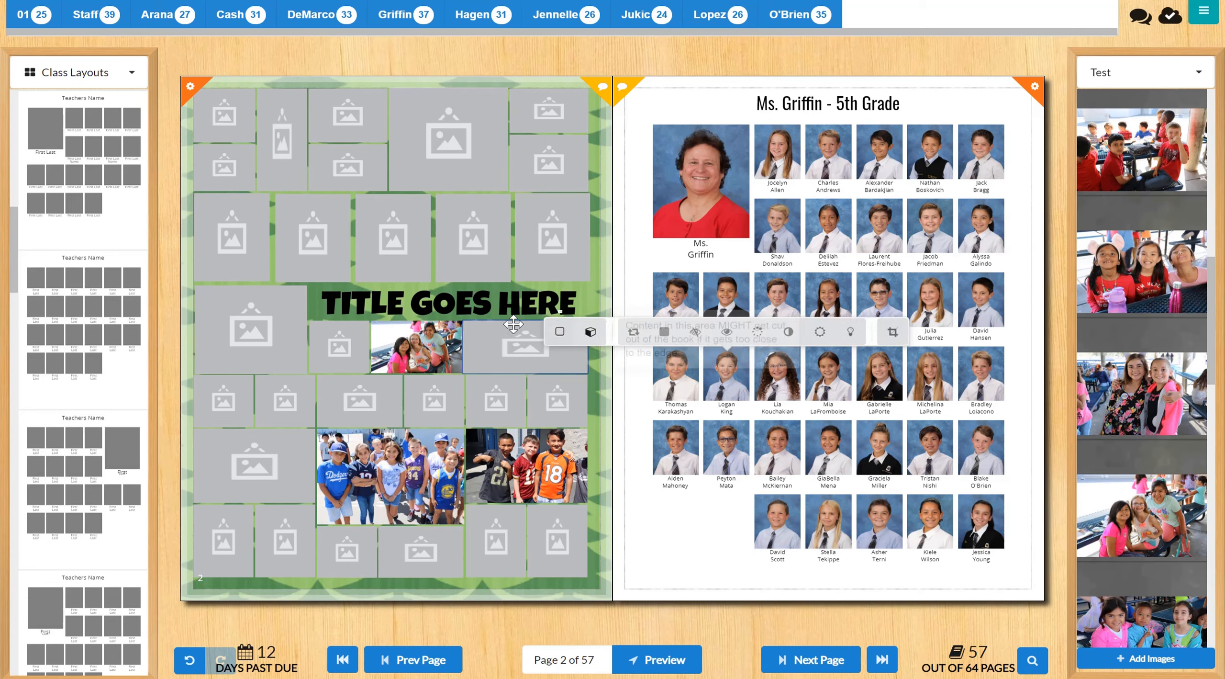
left_click(560, 333)
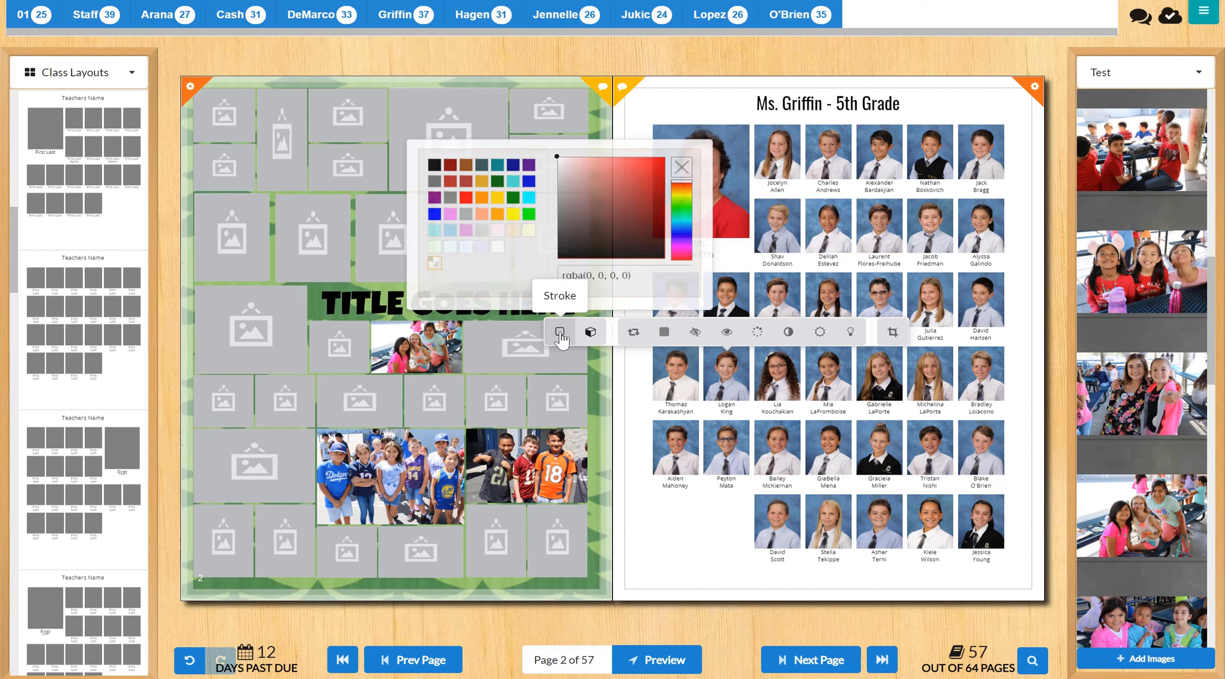
left_click(511, 195)
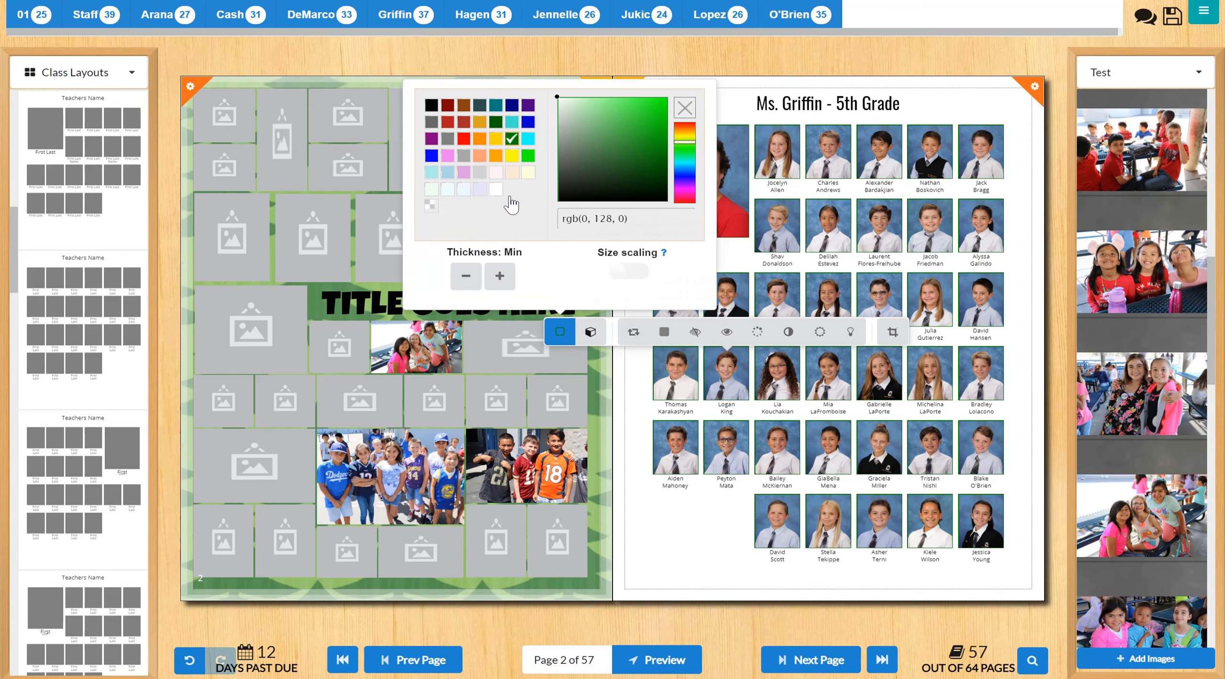
left_click(500, 276)
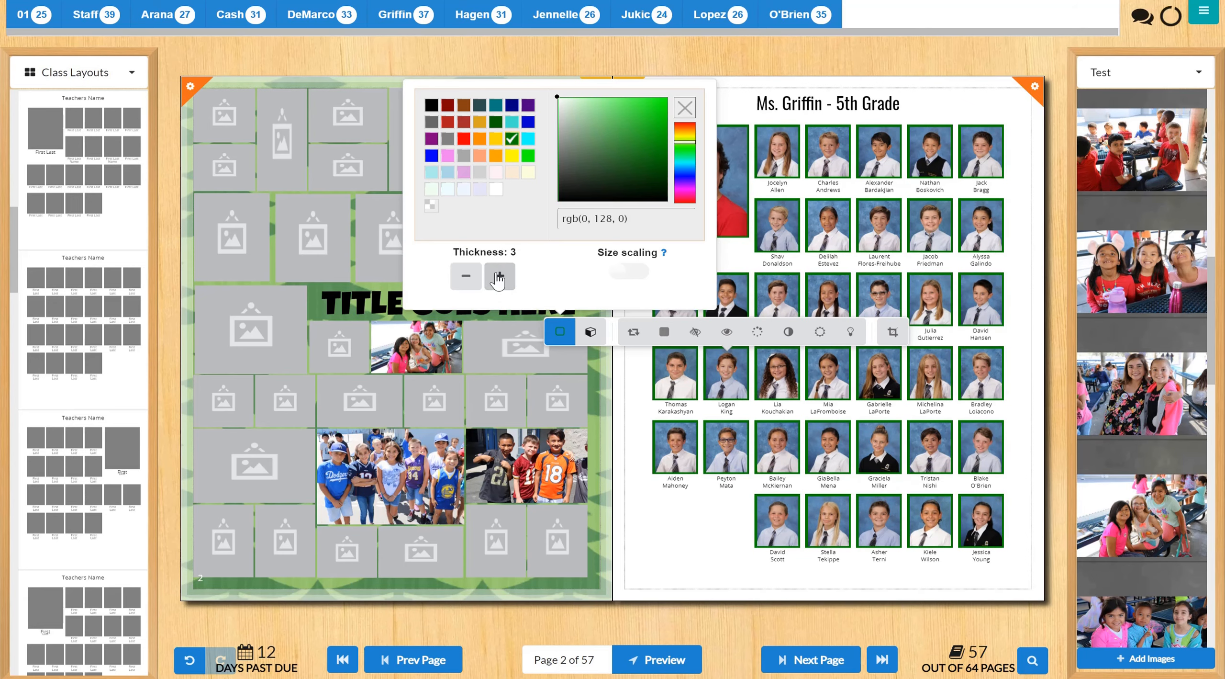
left_click(689, 105)
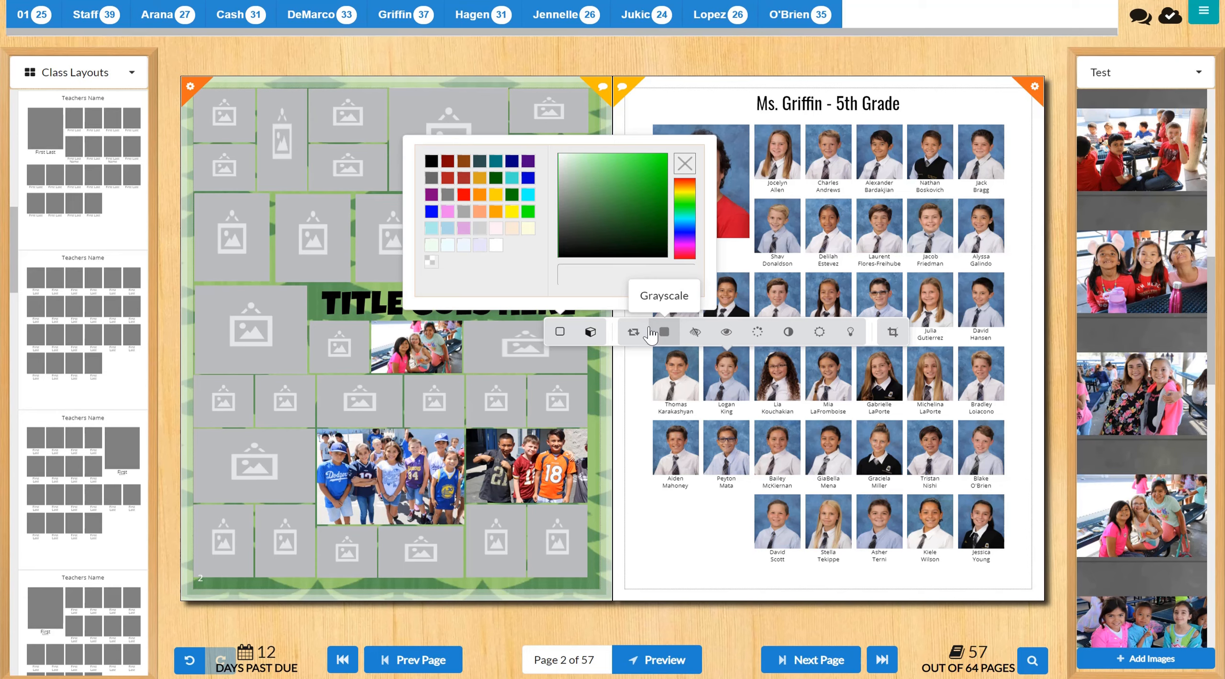
left_click(685, 559)
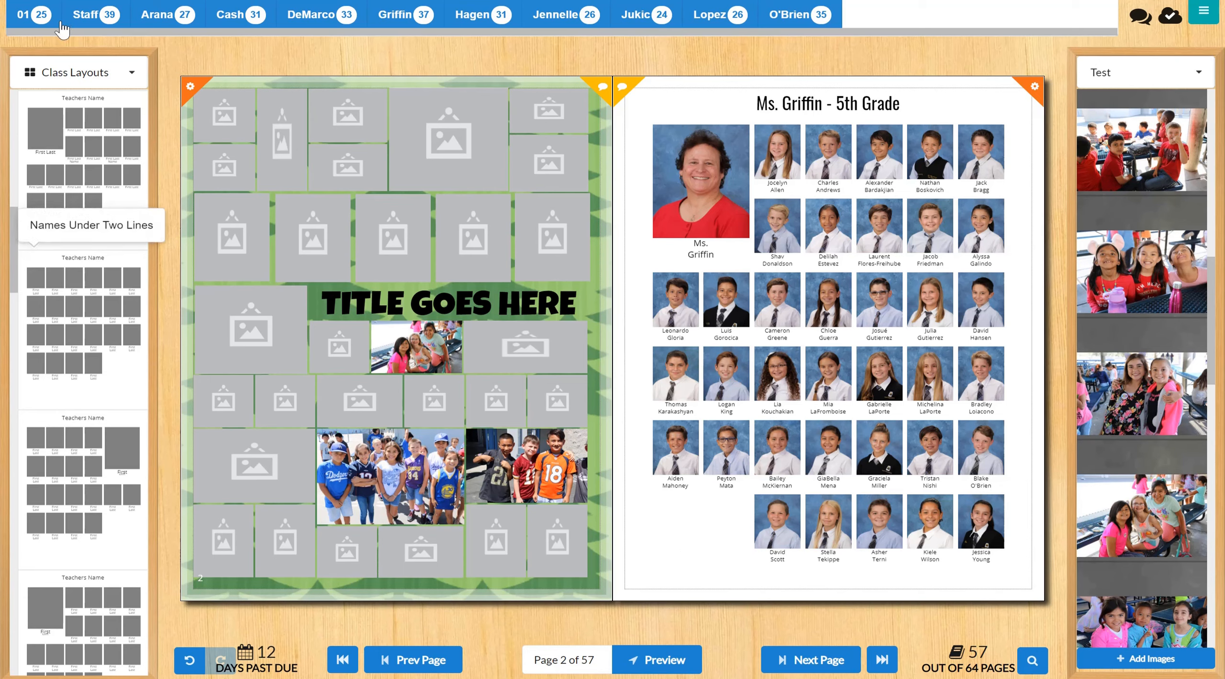
Apply the Circle shape mask to all class portraits and to the two collage placeholders beside the title and in the upper row
left_click(136, 72)
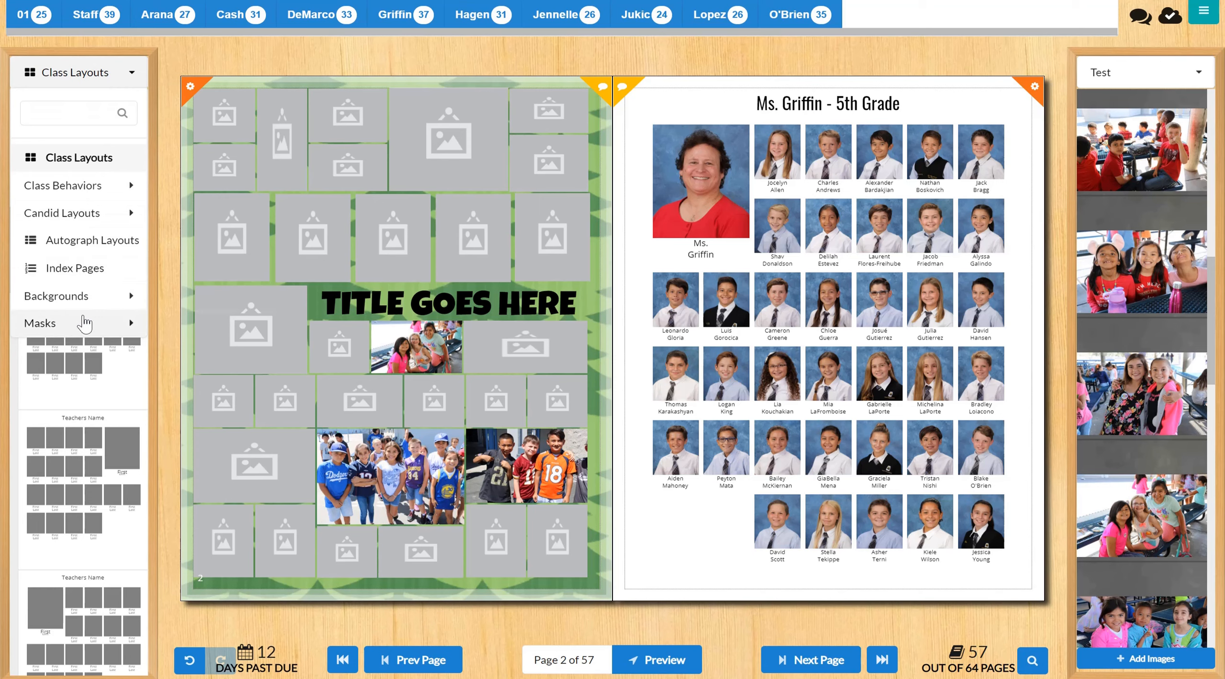
mouse_move(52, 325)
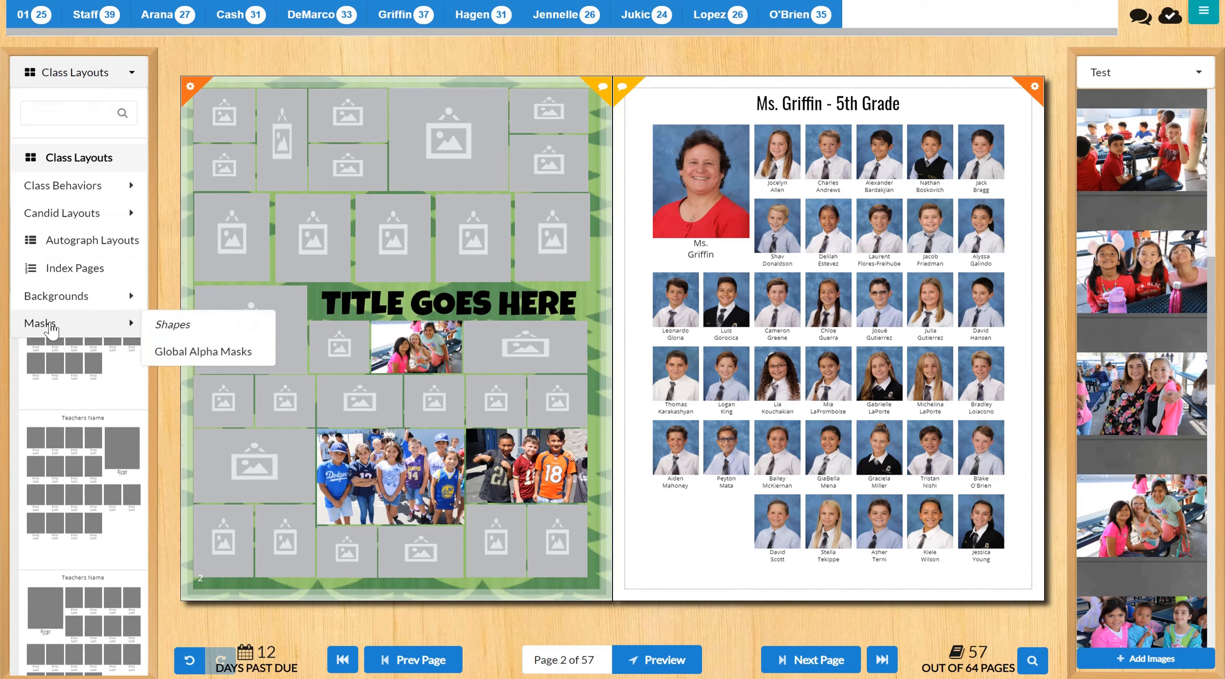
left_click(171, 327)
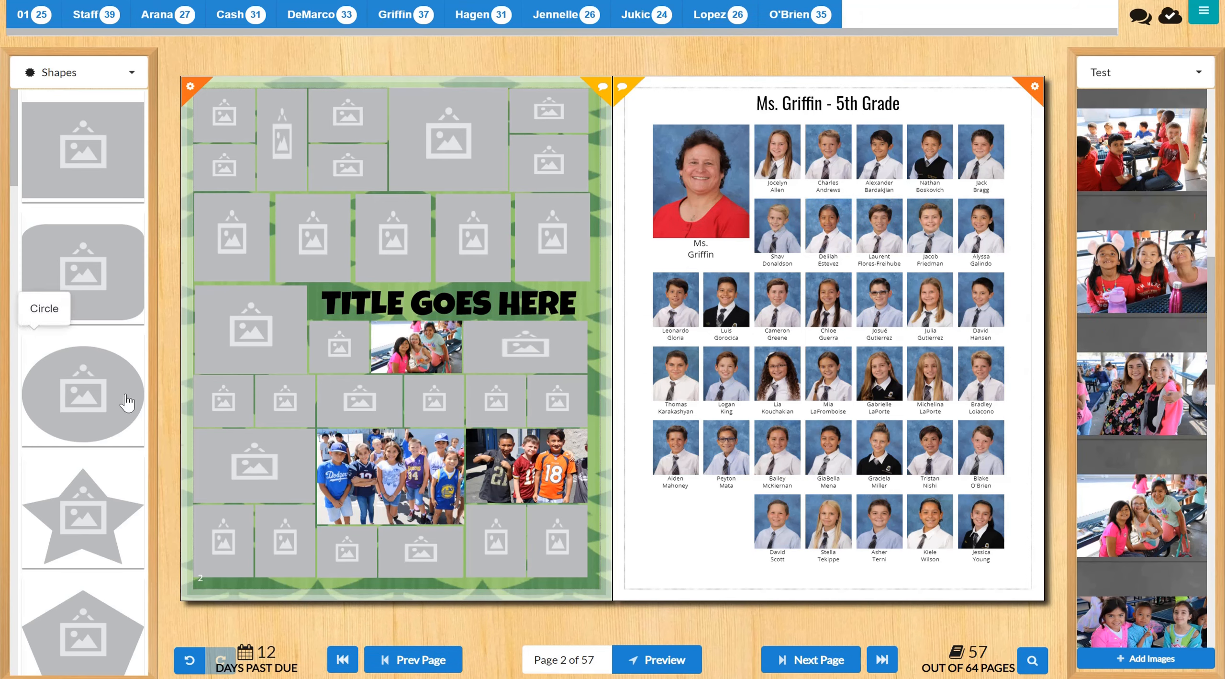
left_click_drag(126, 403, 938, 290)
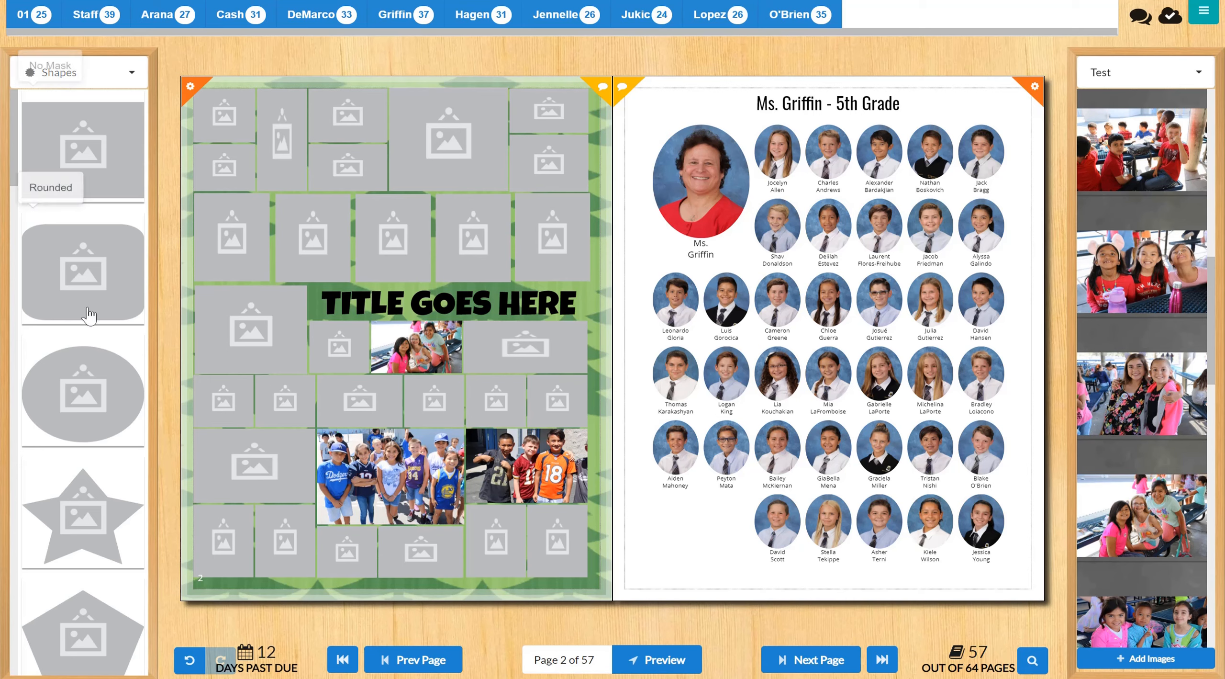
left_click_drag(85, 383, 246, 304)
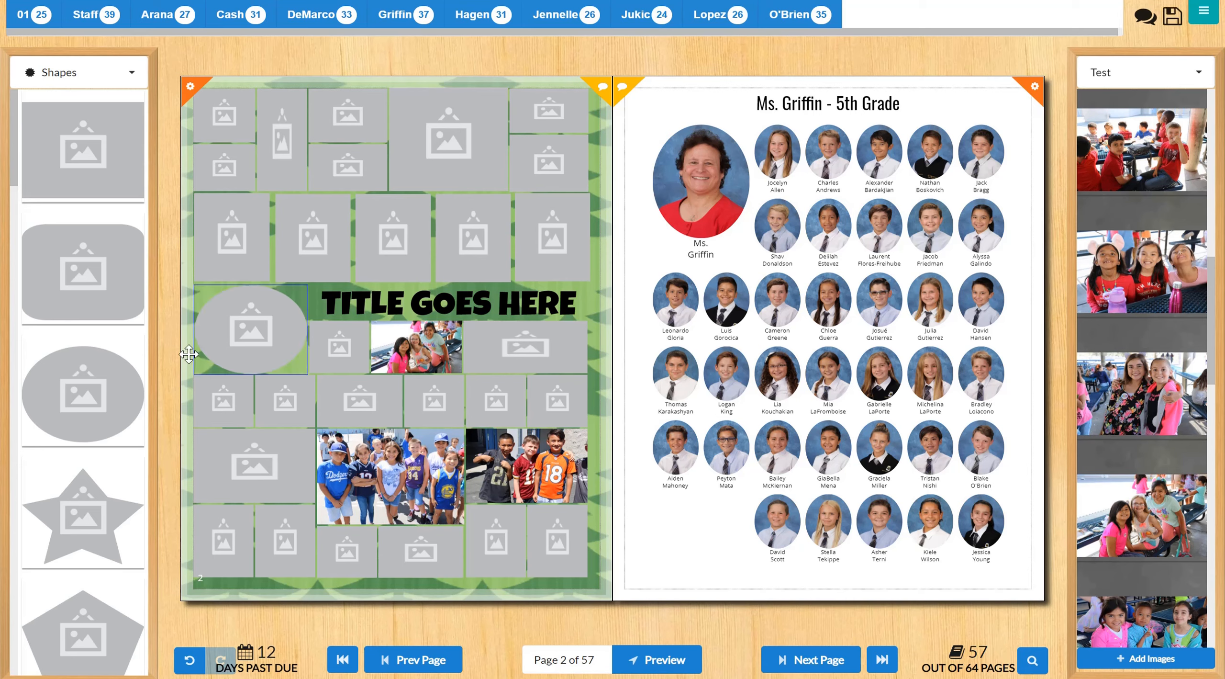
left_click_drag(106, 416, 484, 147)
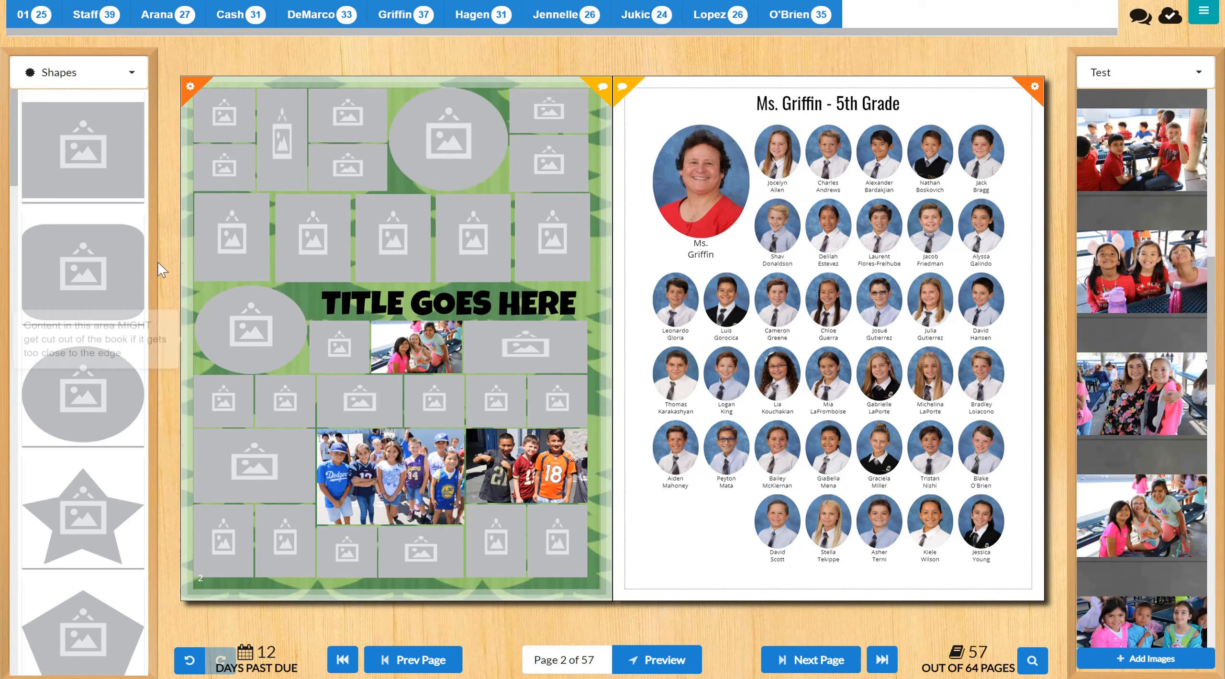
Apply the Rounded shape mask to the middle placeholder in the collage's row above the title and to all class portraits
left_click_drag(82, 268, 393, 235)
left_click_drag(100, 306, 881, 383)
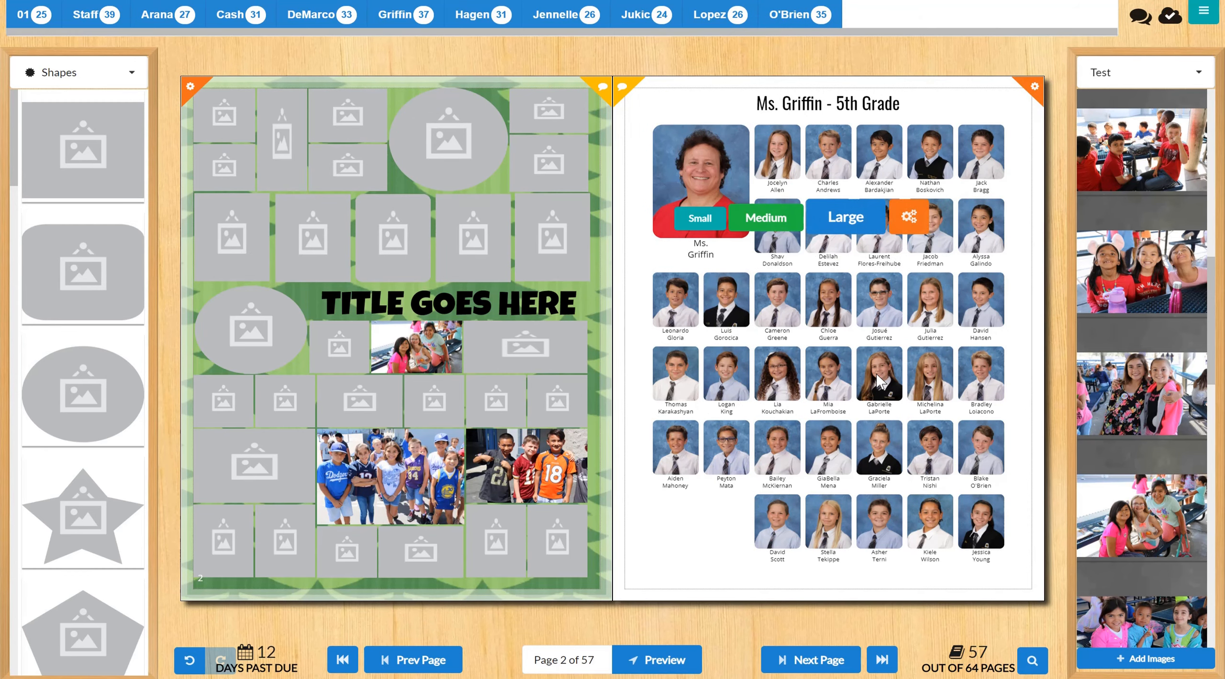
Apply the CropShape20-PSE mask from the Global Alpha Masks to all the class portraits
left_click(122, 74)
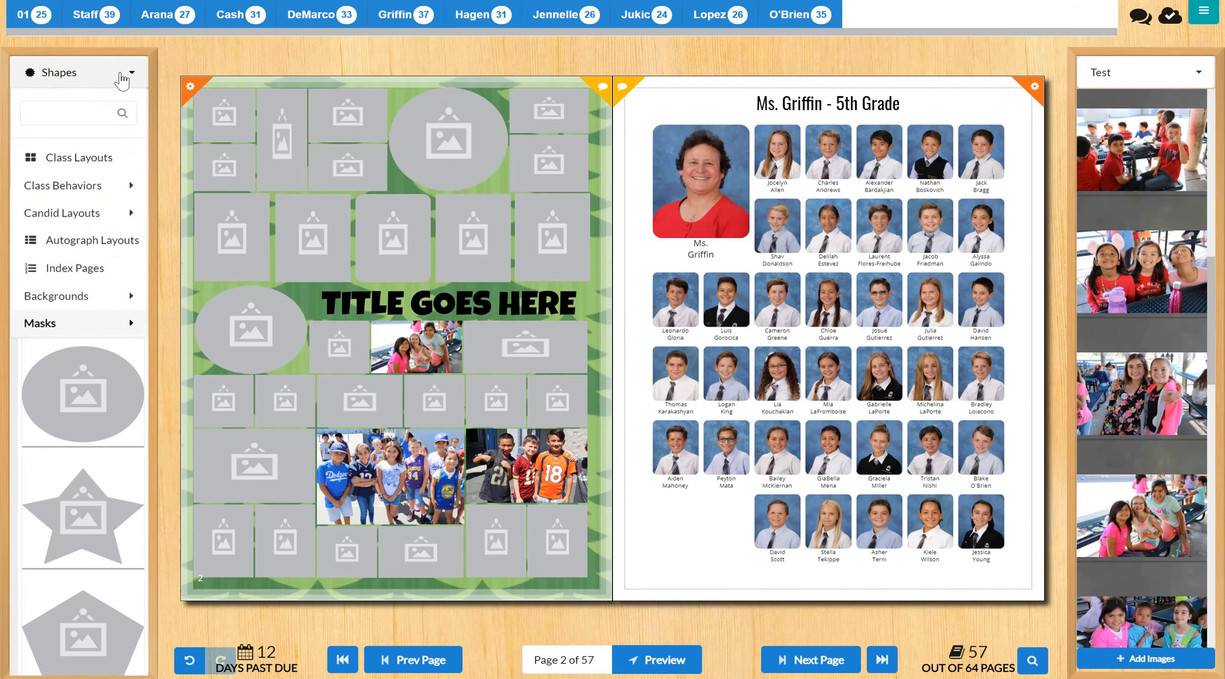
mouse_move(97, 326)
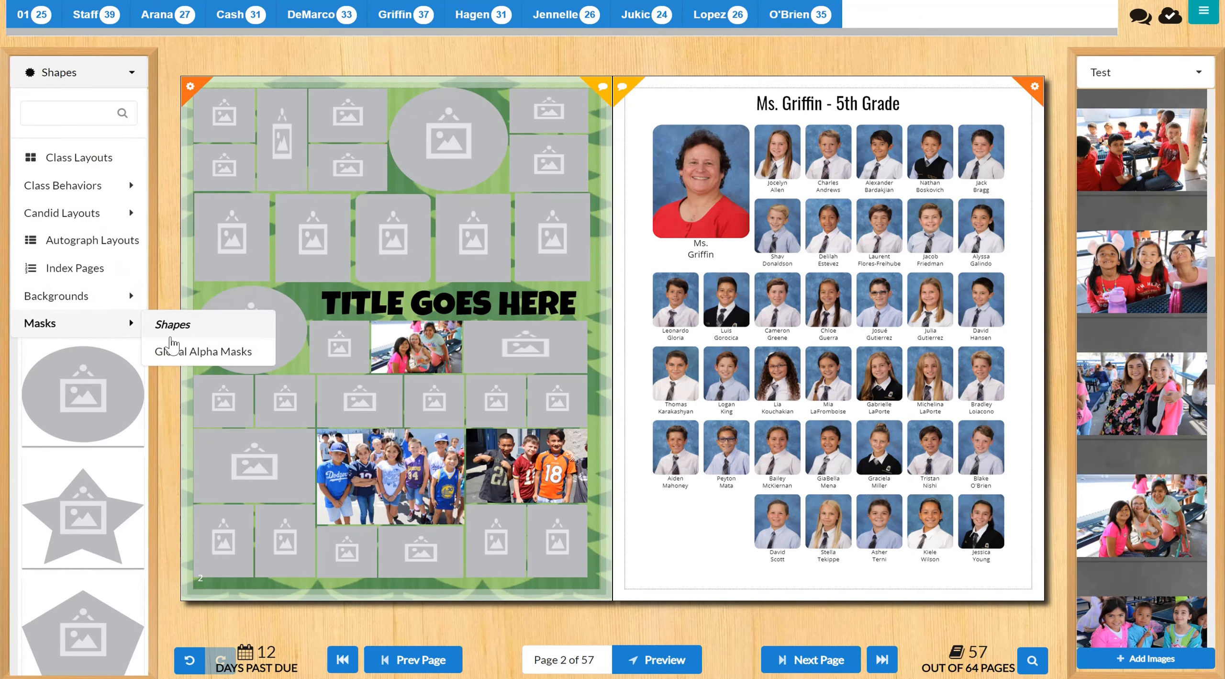
left_click(197, 352)
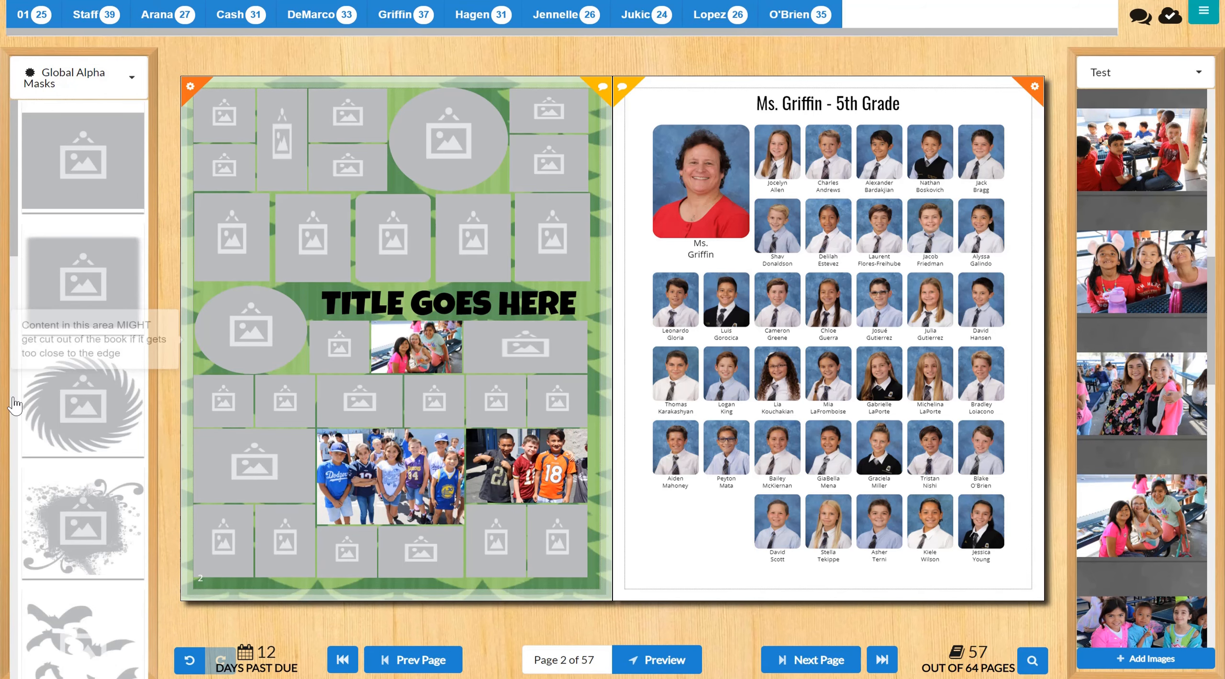
scroll(60, 329, "down", 1)
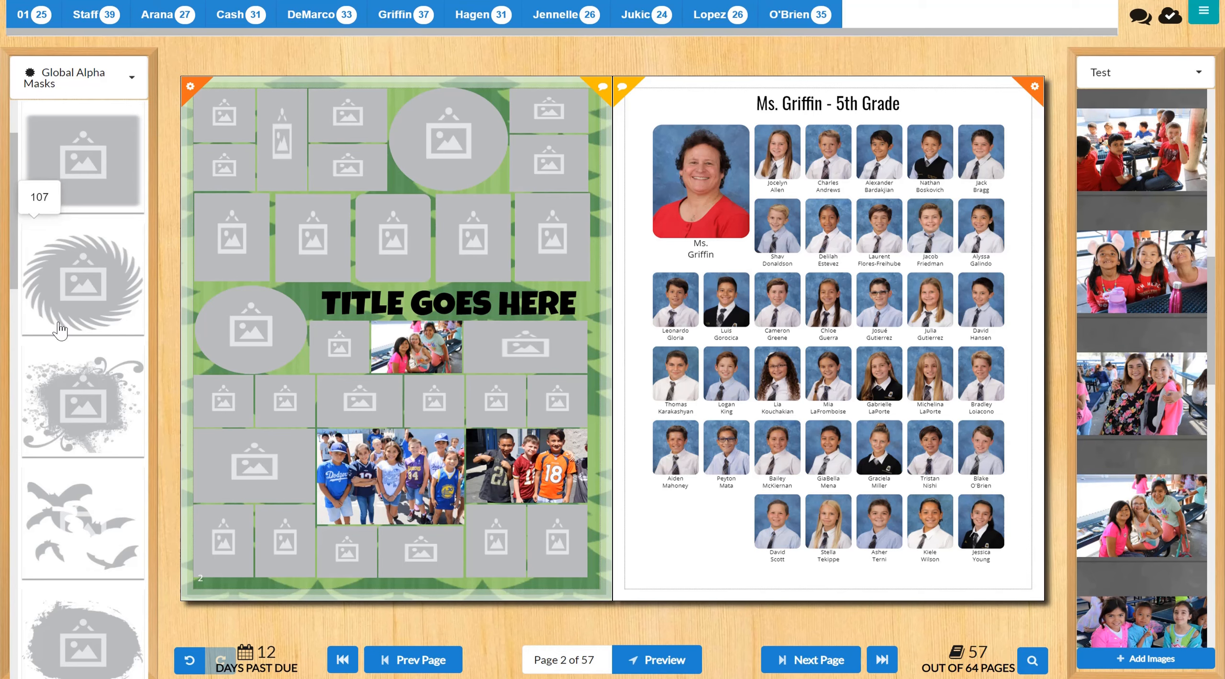
scroll(60, 330, "down", 2)
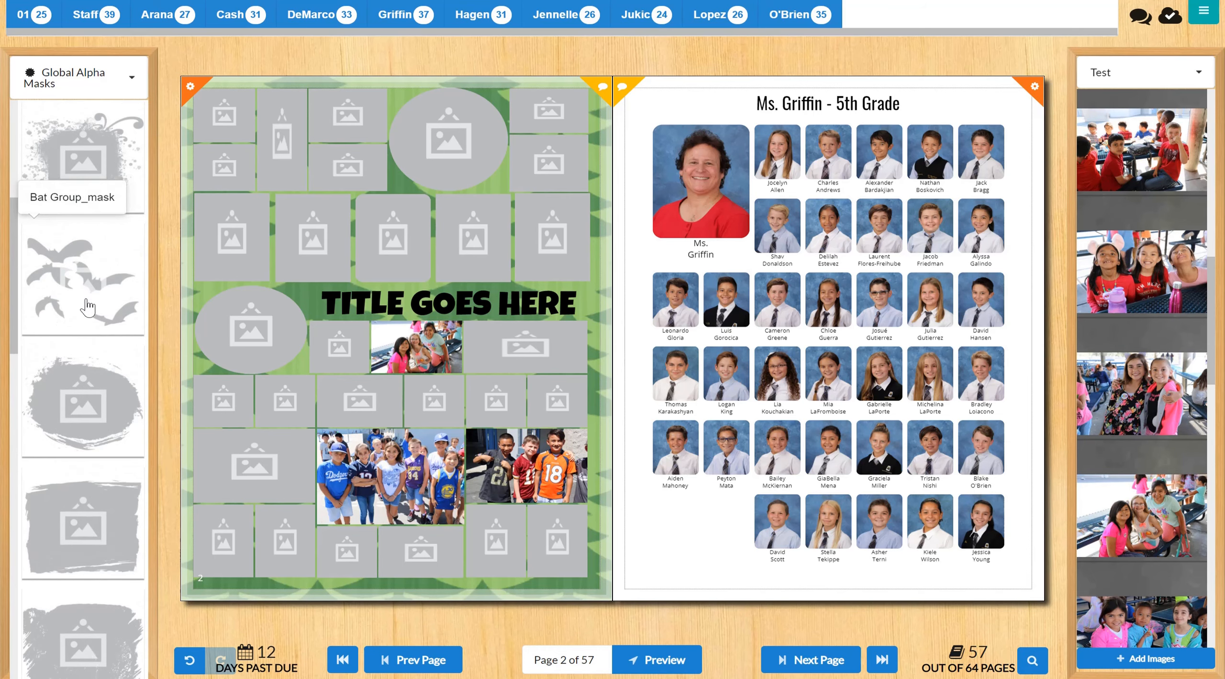
scroll(88, 307, "down", 1)
scroll(87, 309, "down", 2)
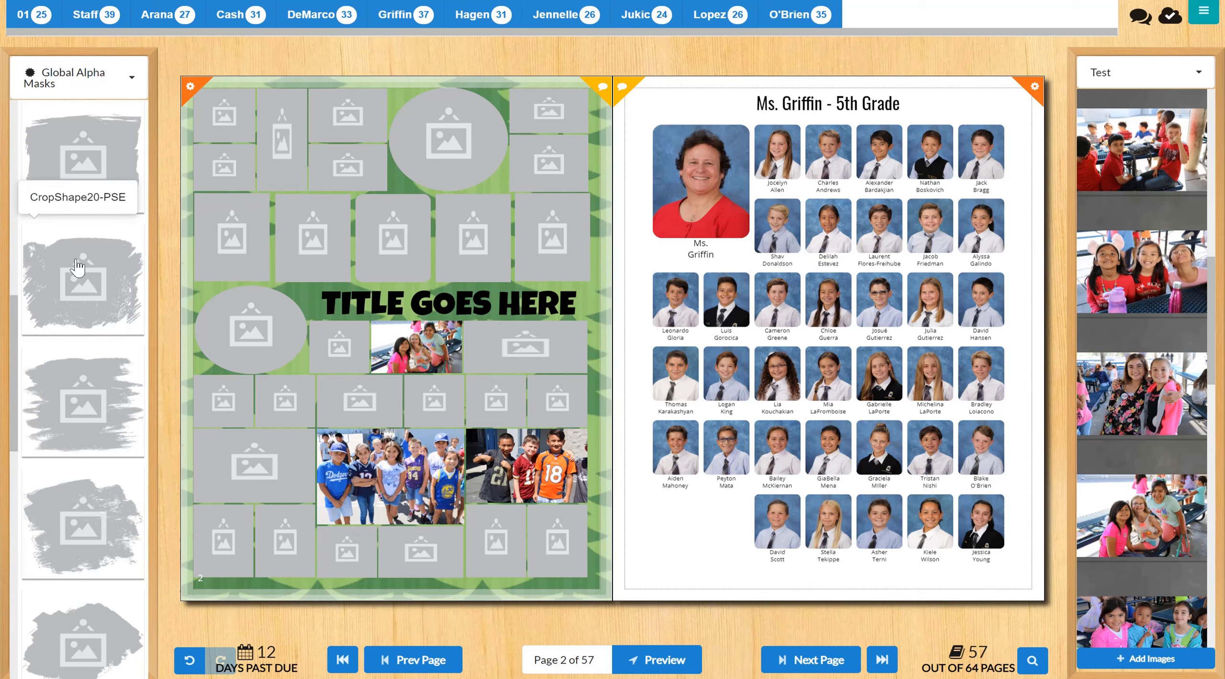
left_click_drag(77, 266, 820, 247)
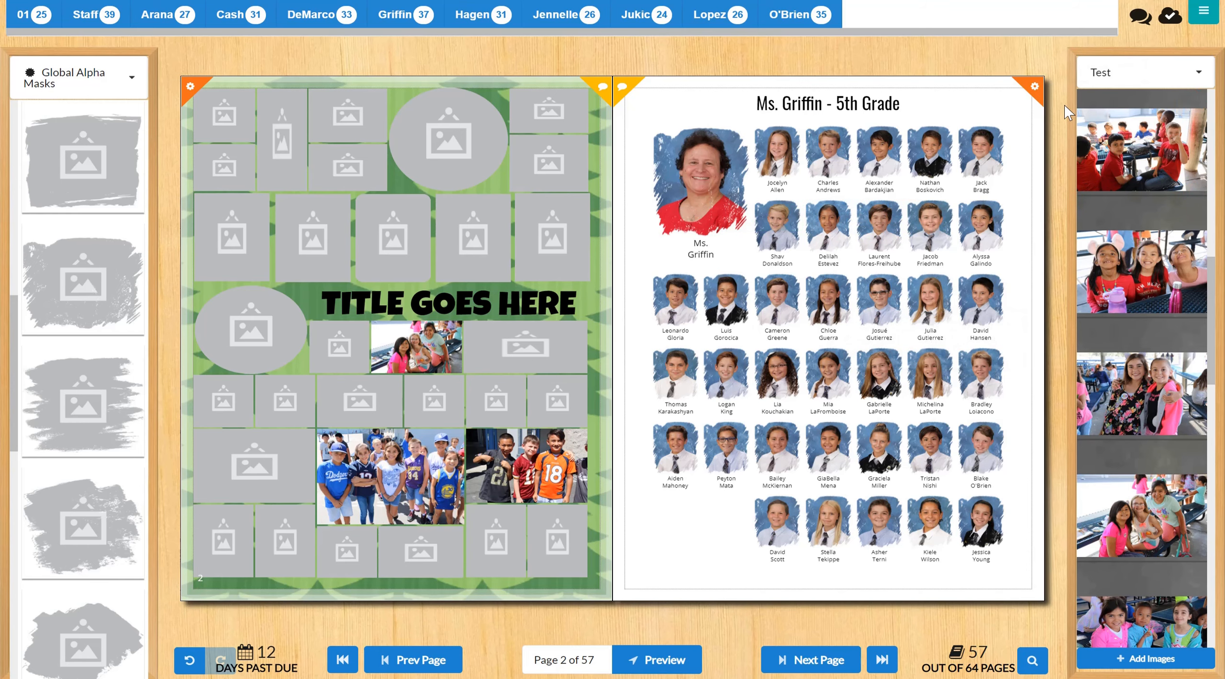
Open the page assignments in Project Management and choose the test user
left_click(1206, 20)
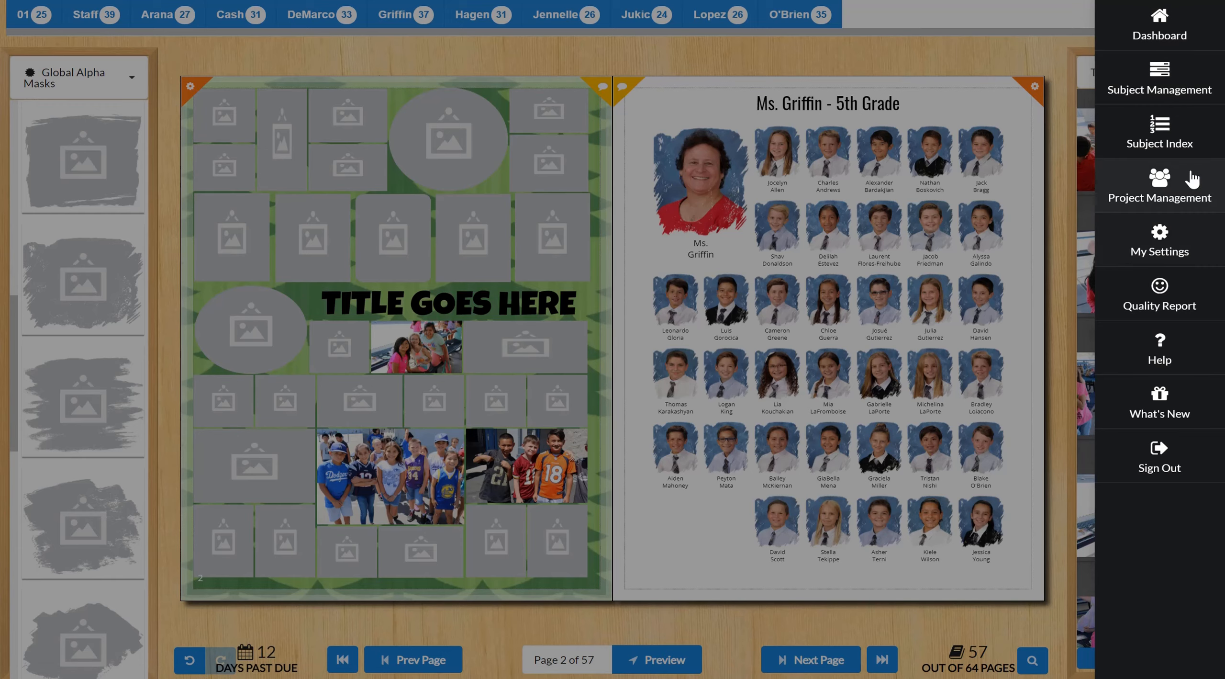
left_click(1152, 200)
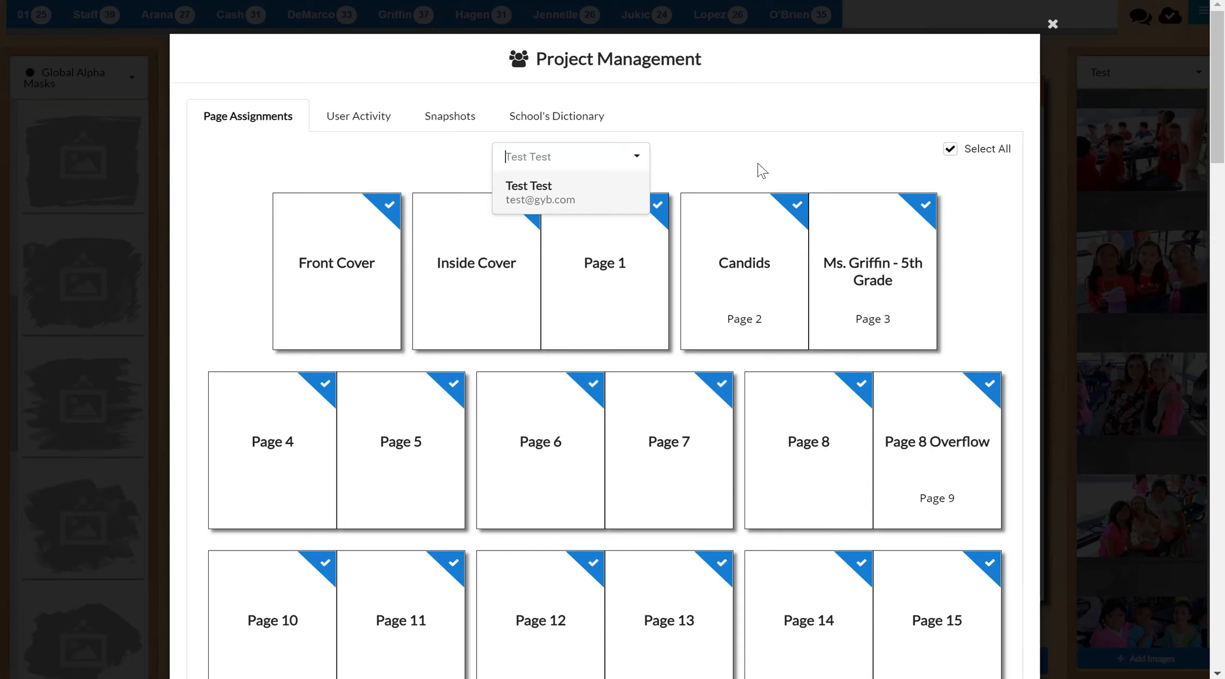
scroll(762, 170, "down", 2)
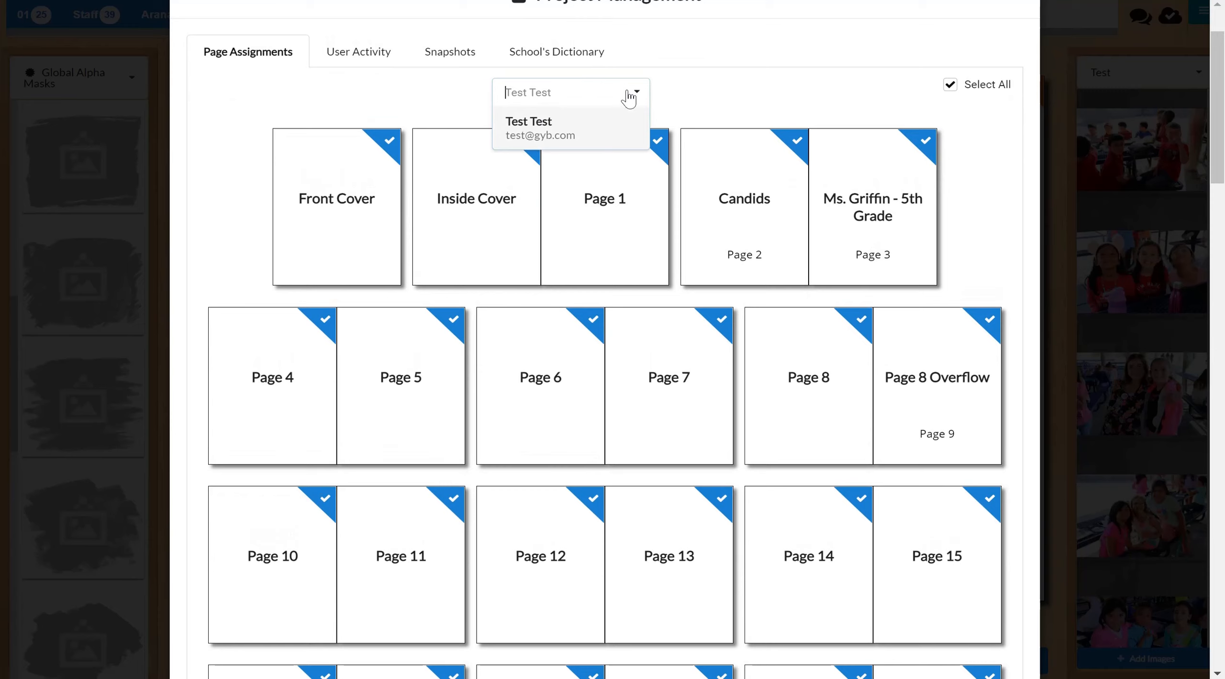
left_click(553, 125)
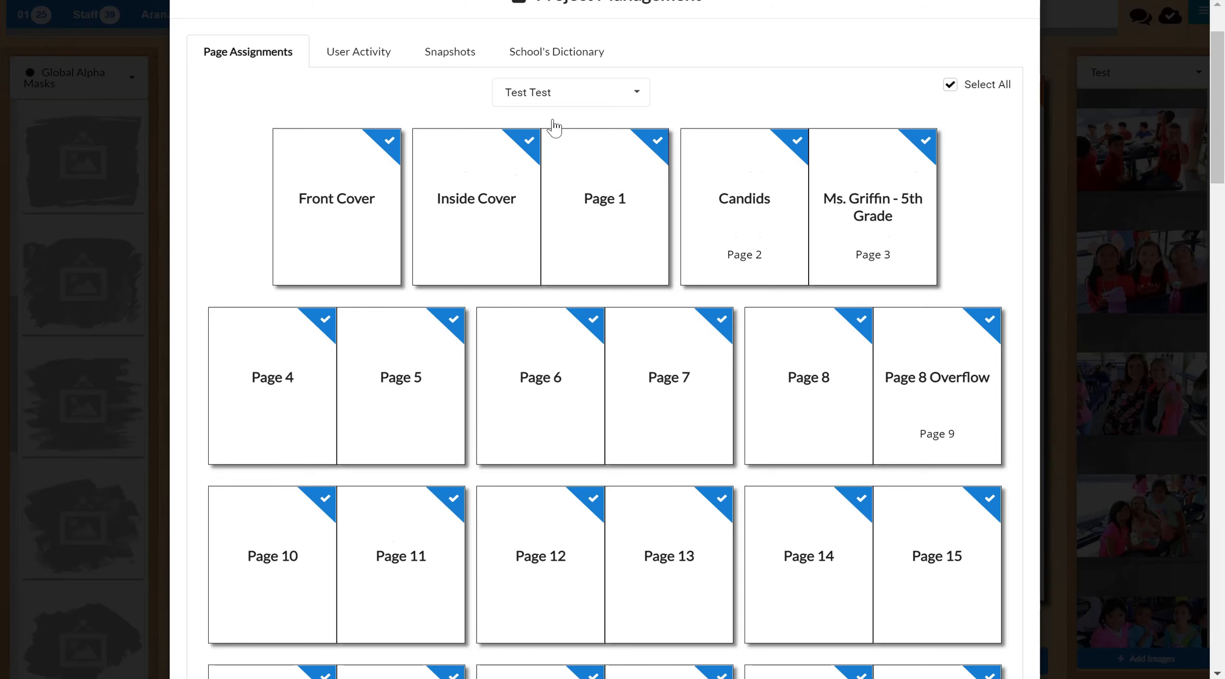
Try unassigning pages 6, 7 and 8 from the test user and assign them all back
scroll(554, 126, "down", 3)
left_click(553, 245)
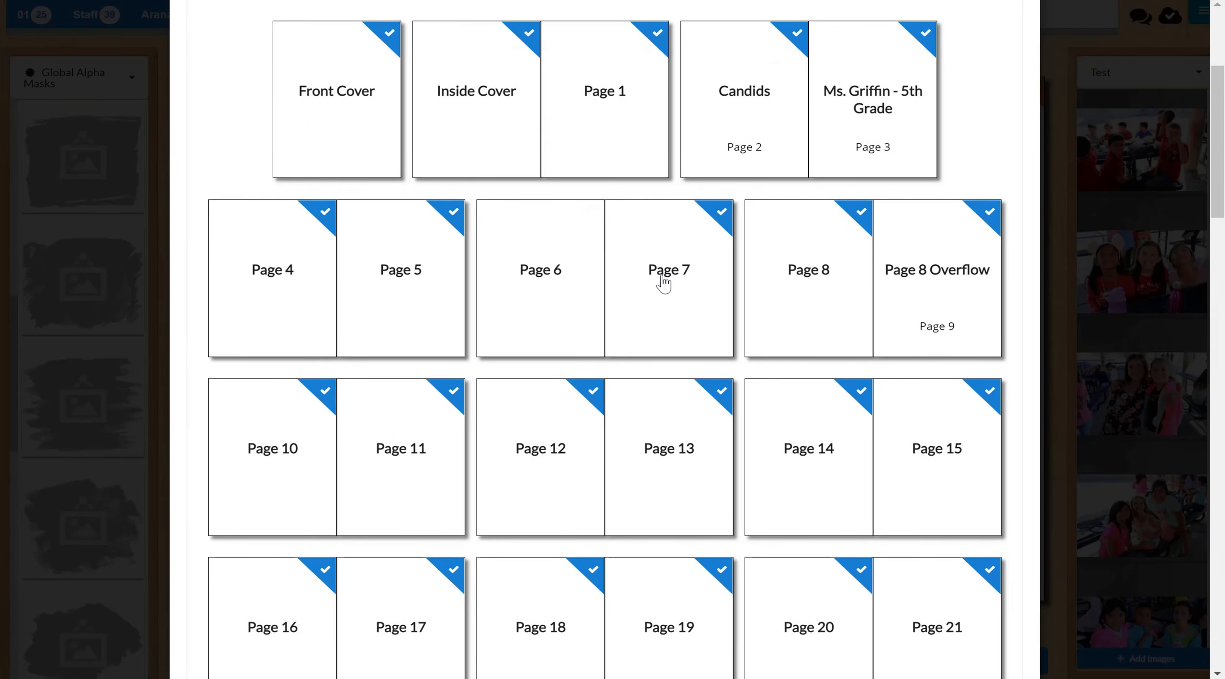
left_click(663, 283)
left_click(837, 301)
left_click(837, 301)
left_click(658, 278)
left_click(552, 300)
scroll(550, 301, "up", 4)
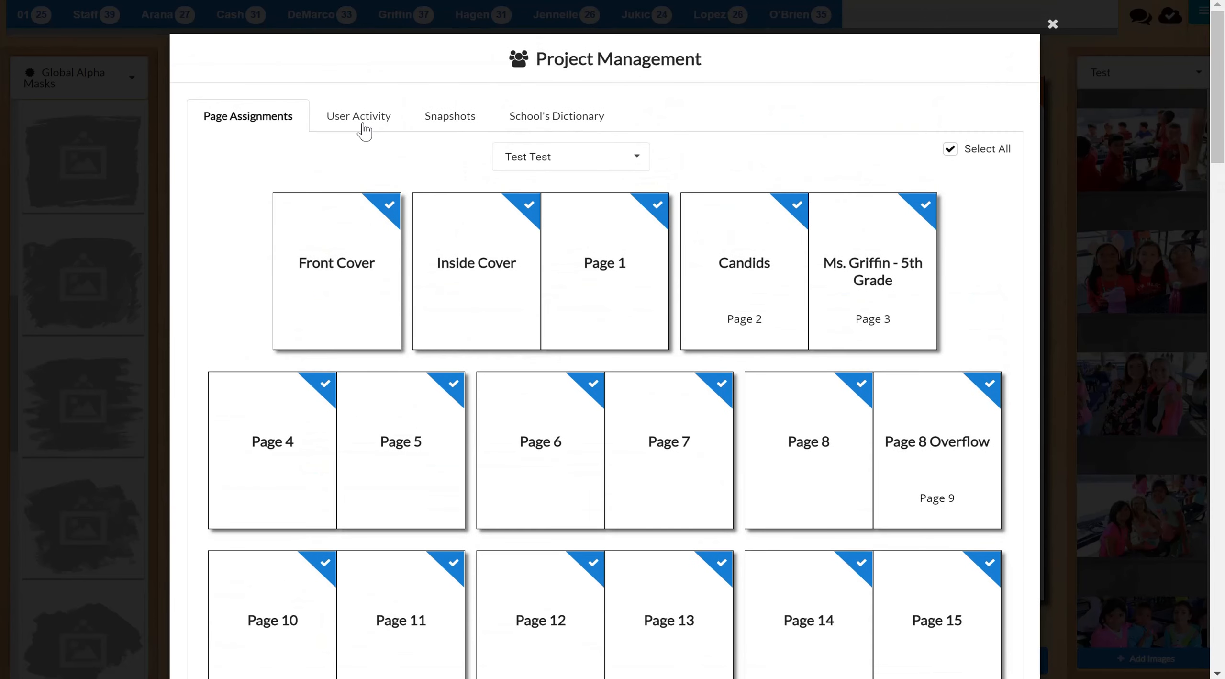
View the project's user activity log and its list of snapshots
left_click(364, 117)
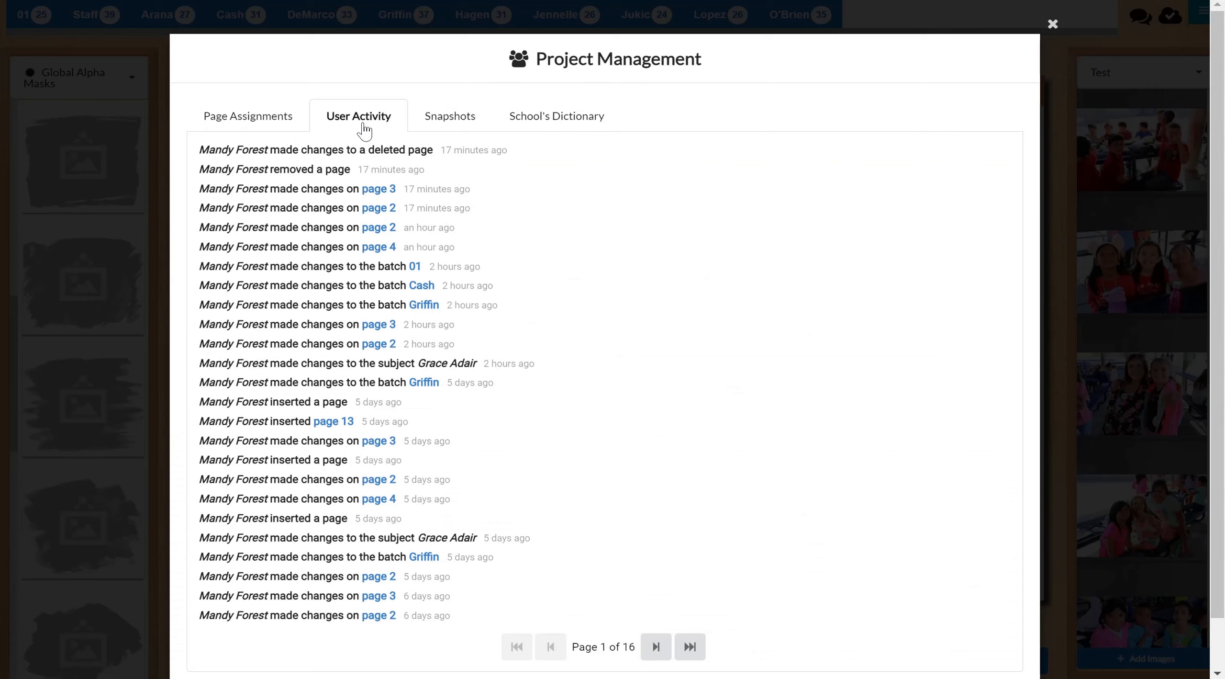
left_click(457, 126)
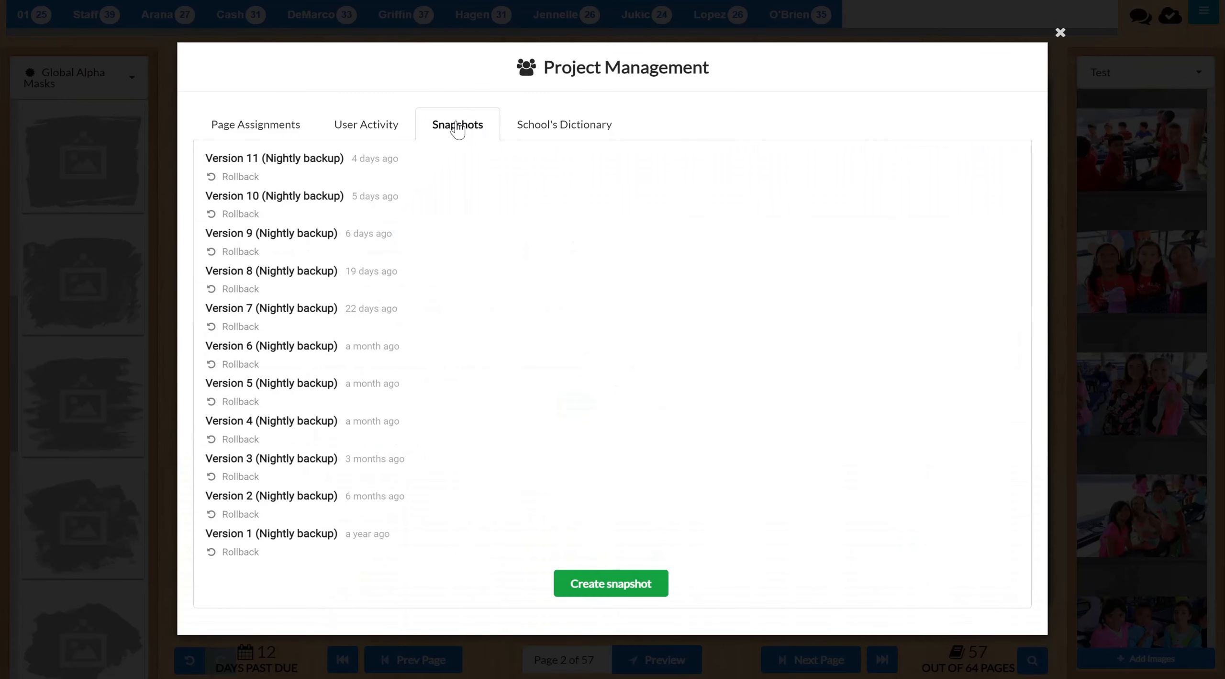